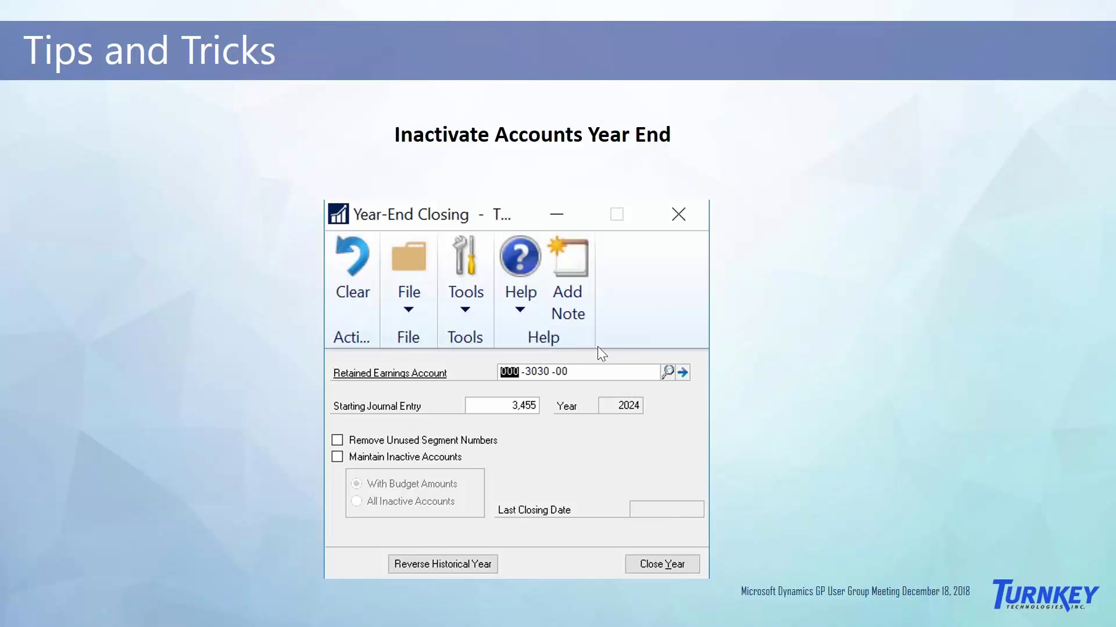
pyautogui.click(597, 346)
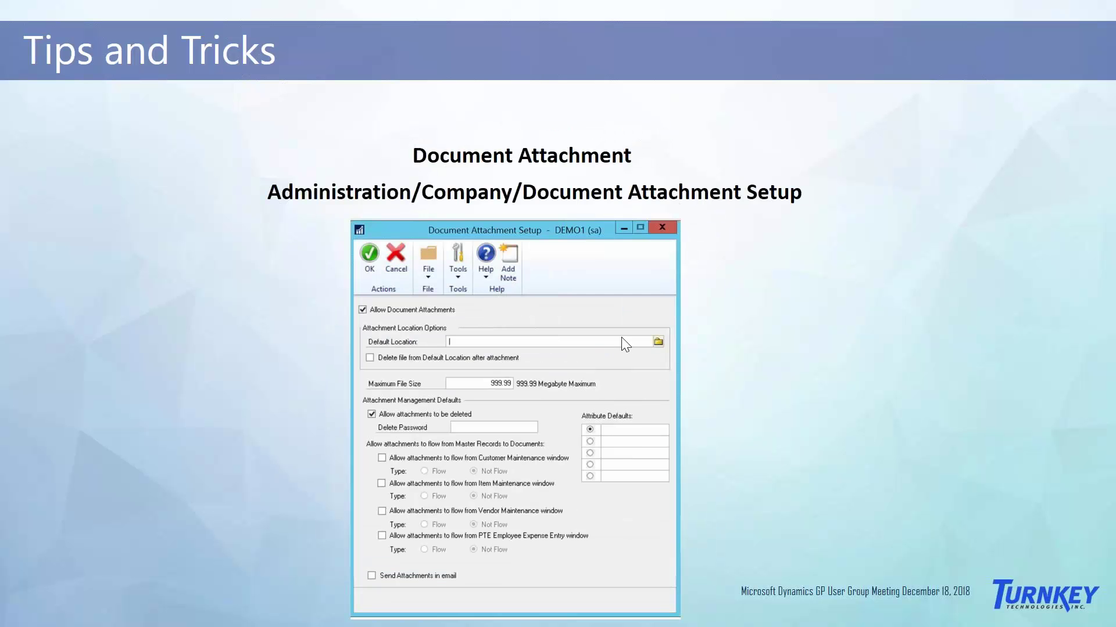
pyautogui.click(622, 338)
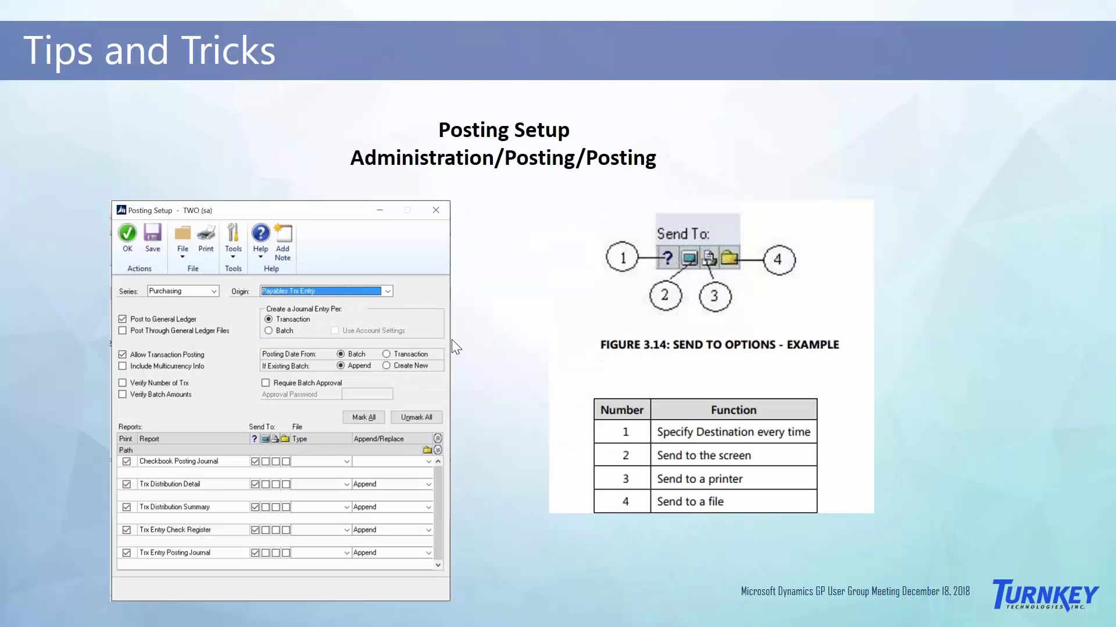
pyautogui.click(546, 370)
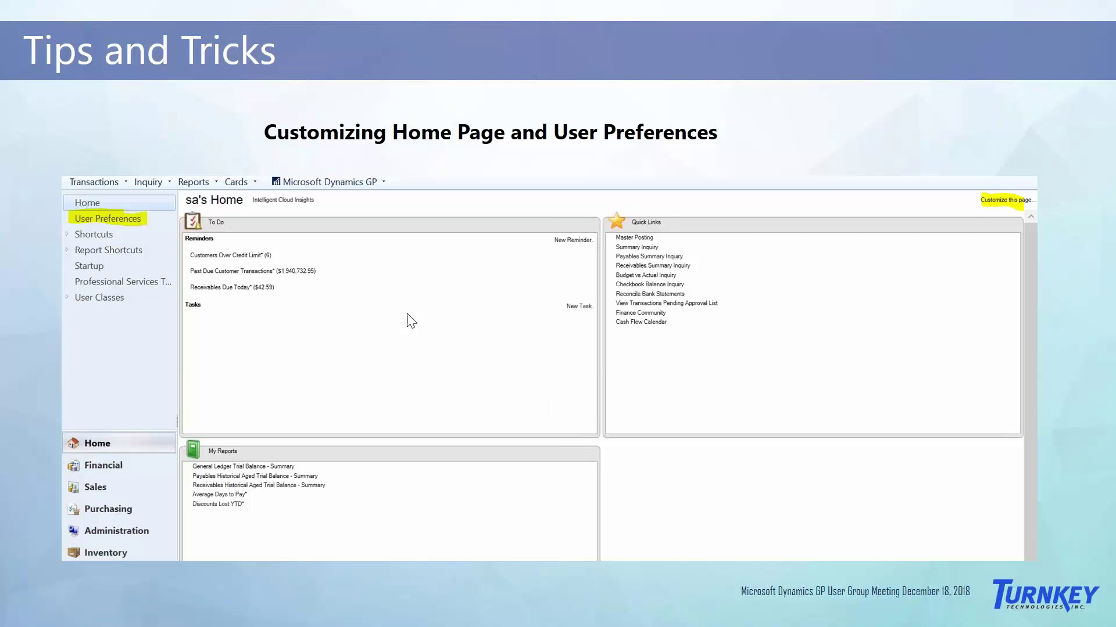
pyautogui.click(470, 359)
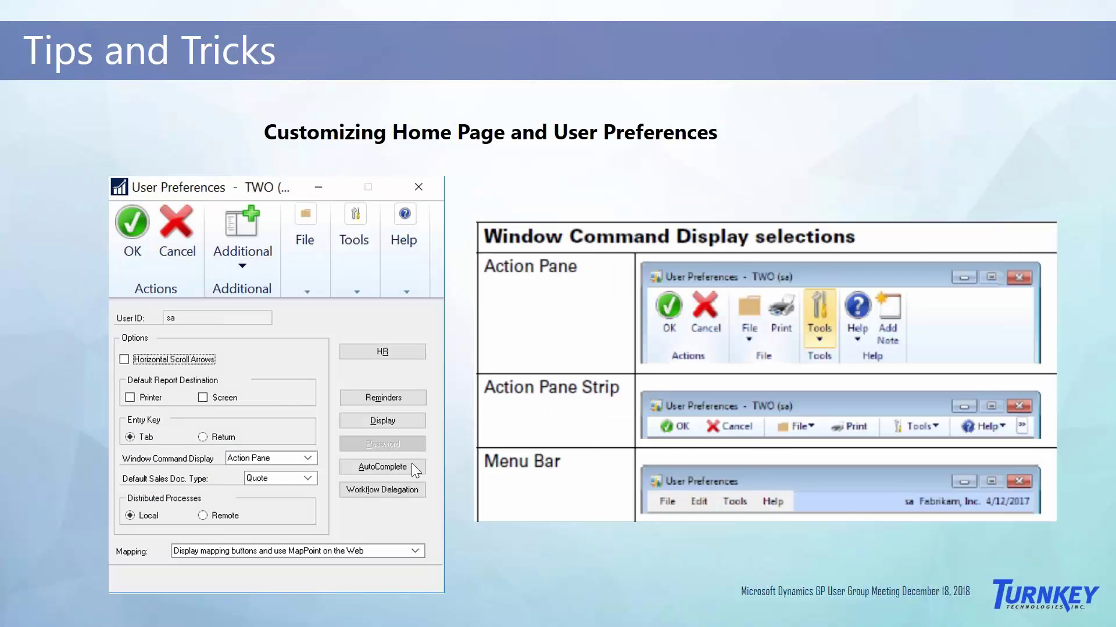
pyautogui.click(546, 279)
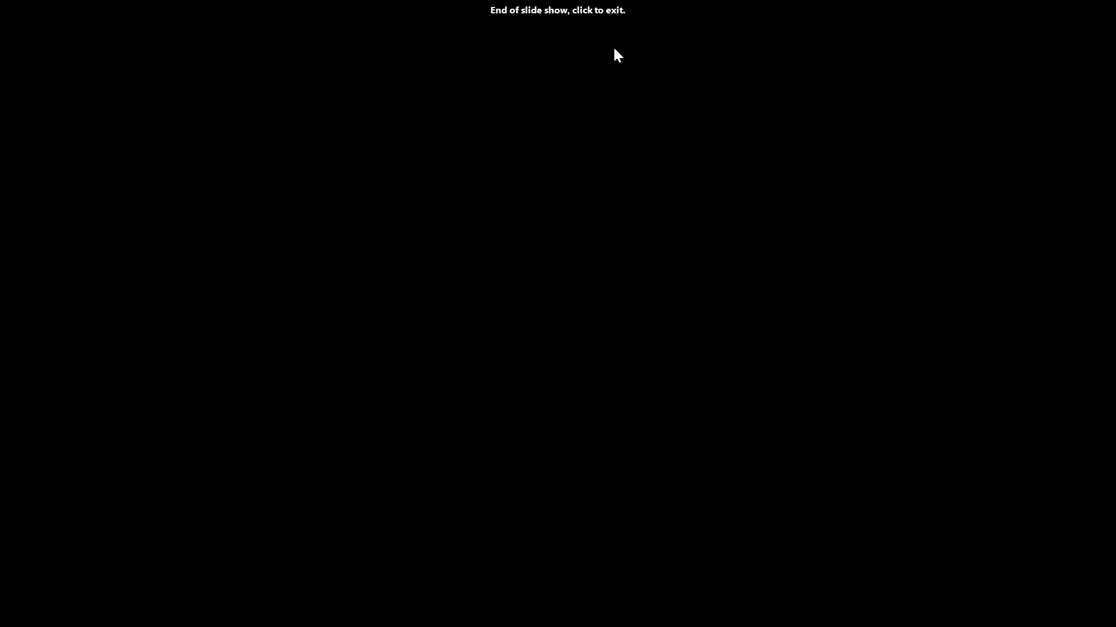
# Step: Exit the finished slide show and switch to the Microsoft Dynamics GP remote desktop session in full screen
pyautogui.click(539, 13)
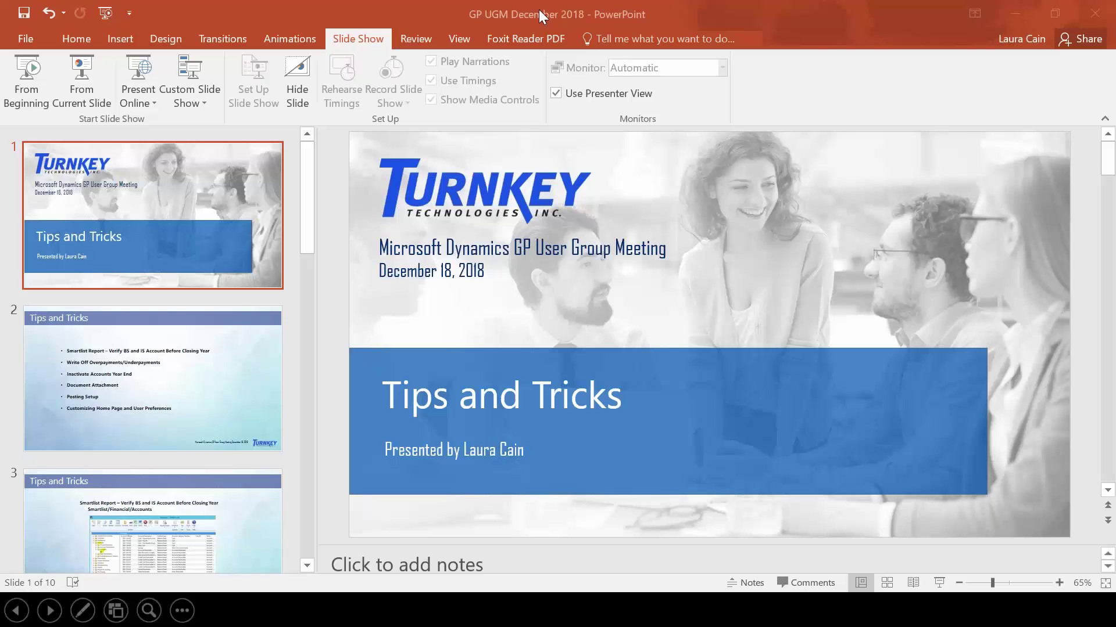
pyautogui.click(1011, 13)
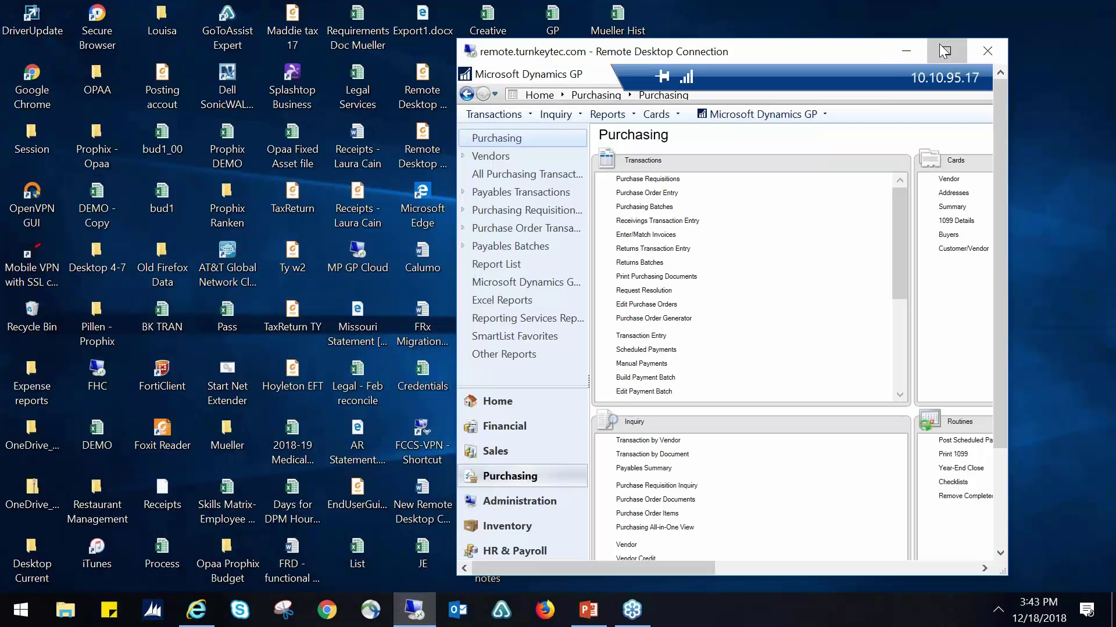
pyautogui.click(944, 51)
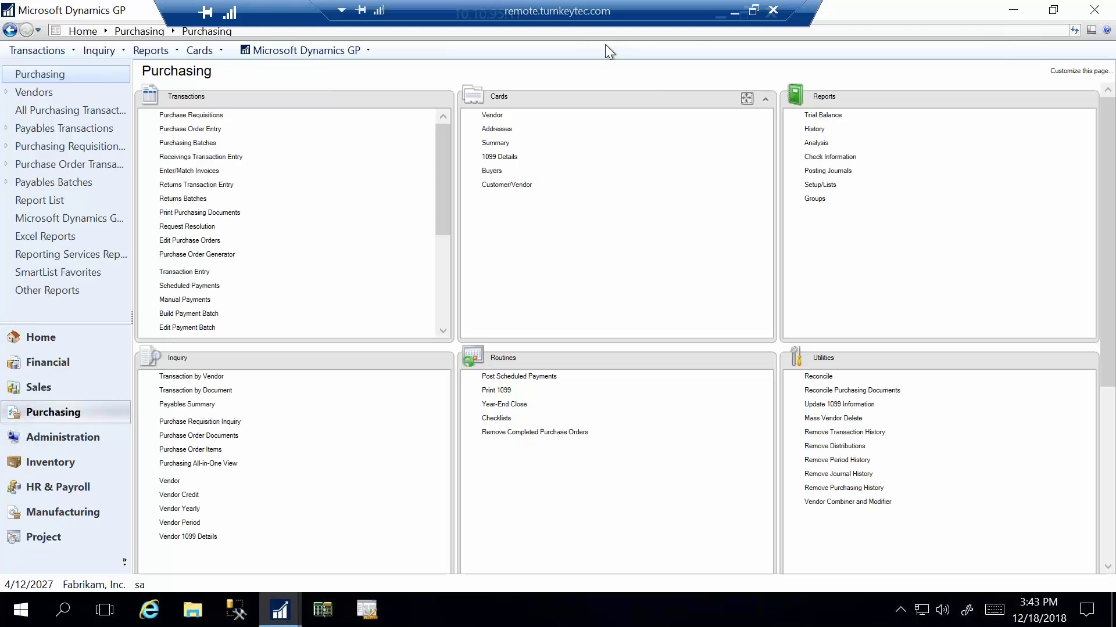
# Step: Open SmartList and display the default Accounts list of the Financial series
pyautogui.click(298, 51)
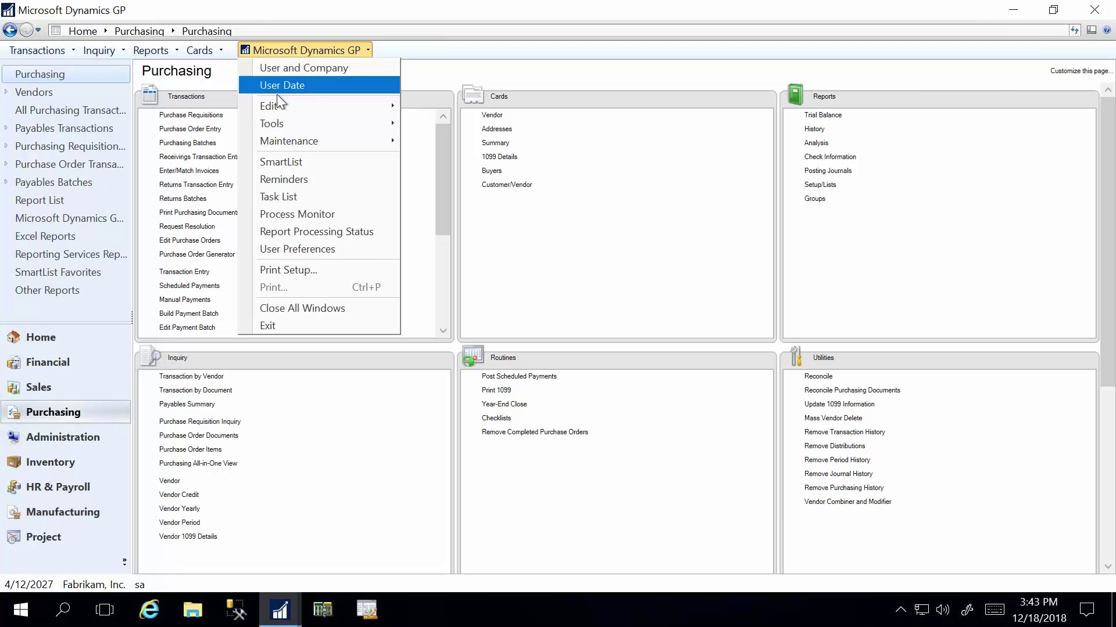
pyautogui.click(284, 162)
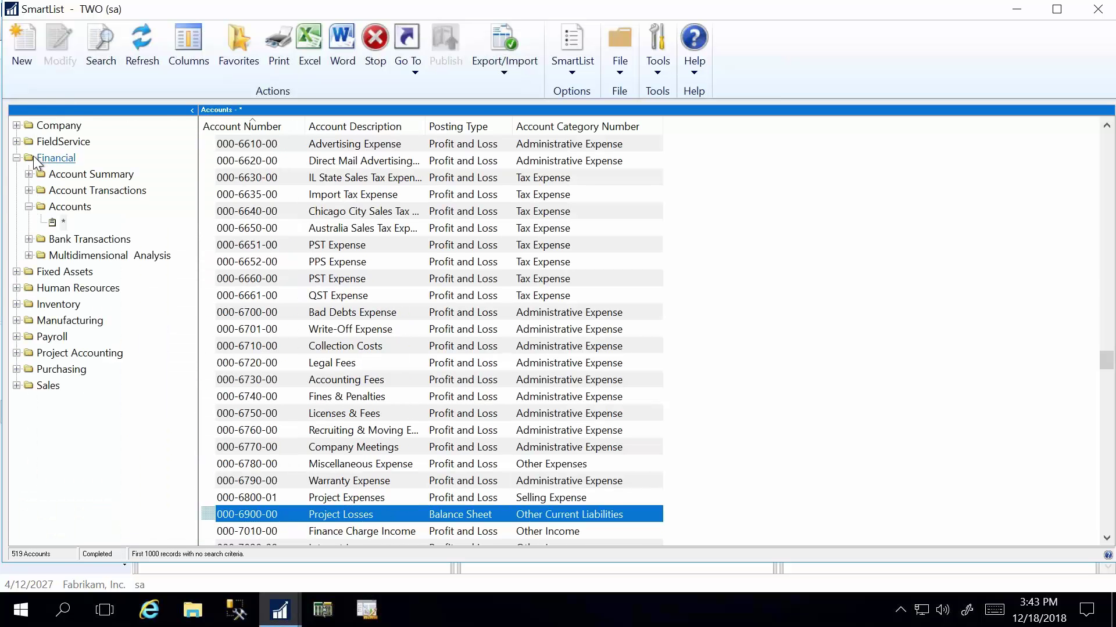
pyautogui.click(52, 224)
# Step: Check the posting types of the expense, cost and revenue accounts back to the Sales account, and select that account
pyautogui.scroll(5, 429, 155)
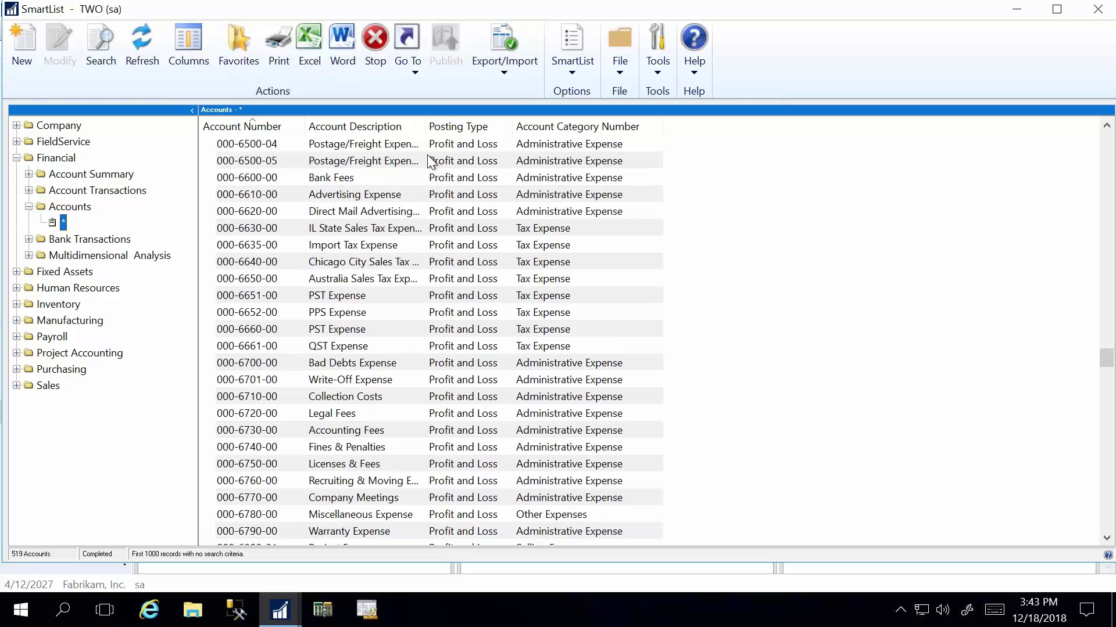
pyautogui.scroll(6, 273, 161)
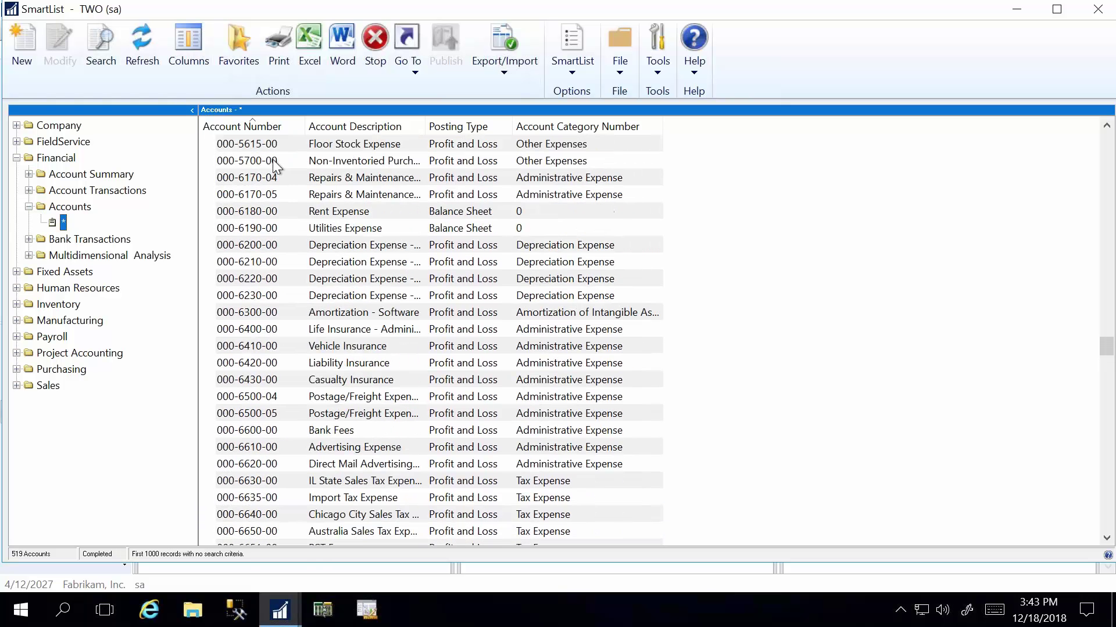
pyautogui.scroll(11, 285, 159)
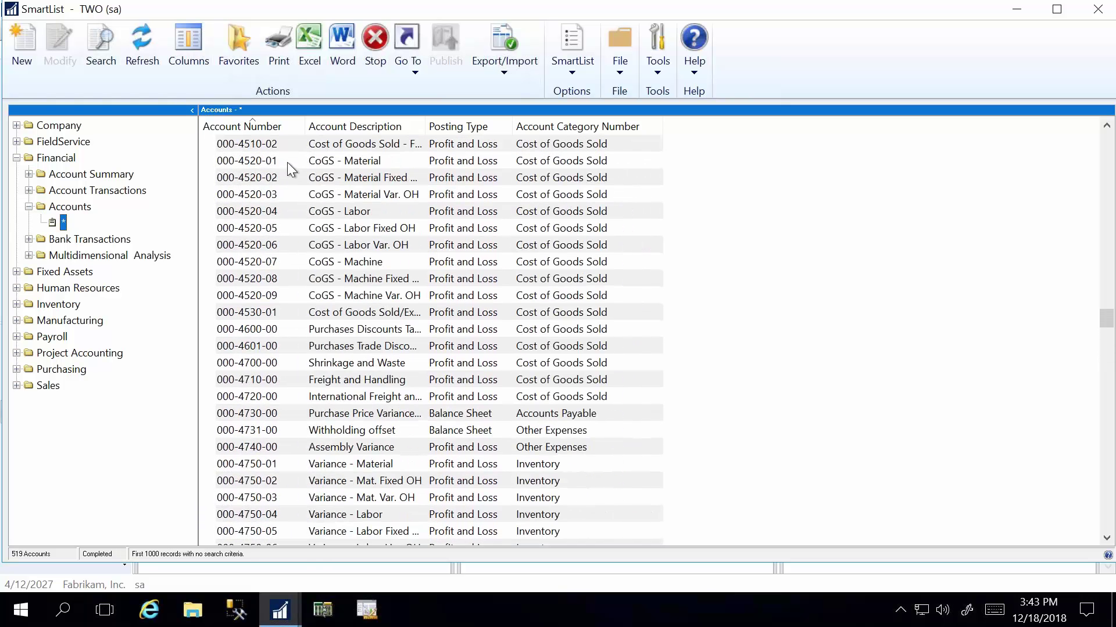
pyautogui.scroll(12, 339, 176)
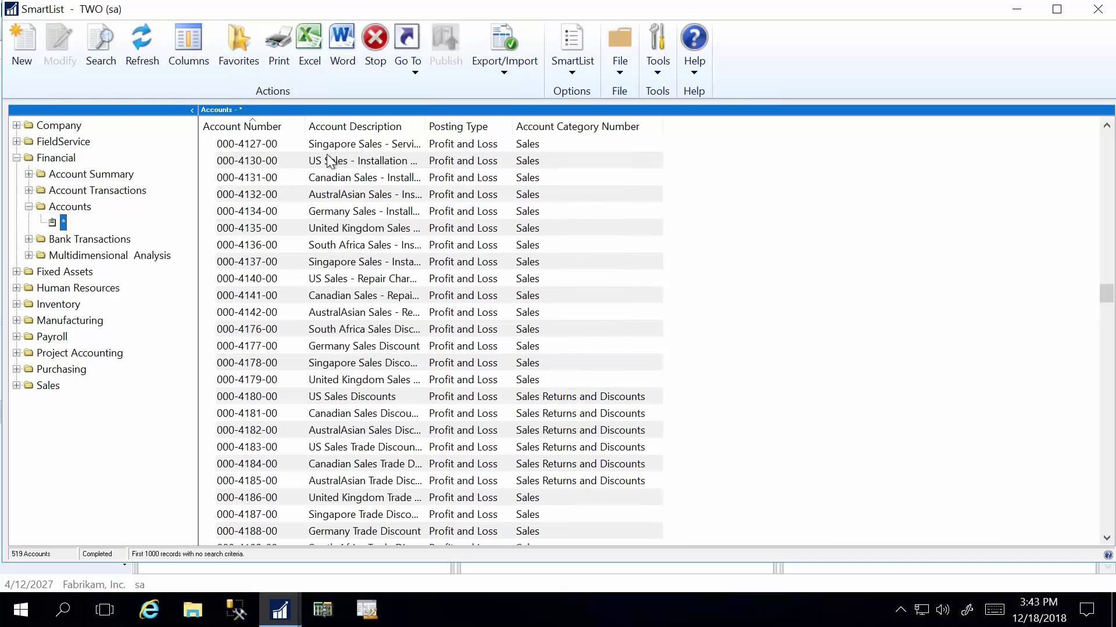
pyautogui.scroll(1, 327, 163)
pyautogui.scroll(-2, 383, 232)
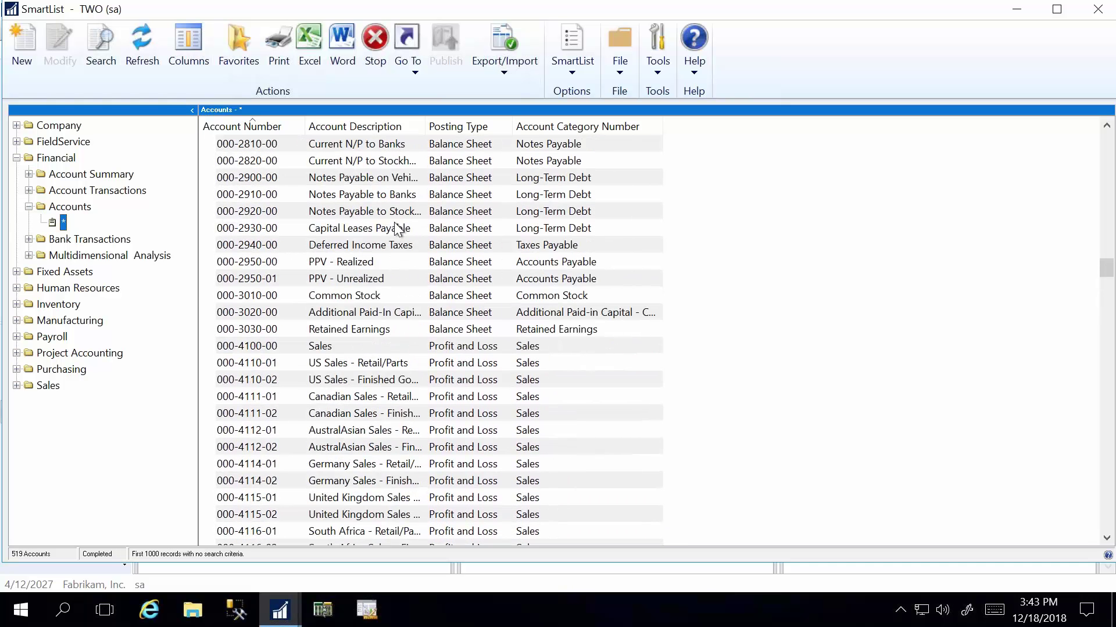
pyautogui.click(440, 294)
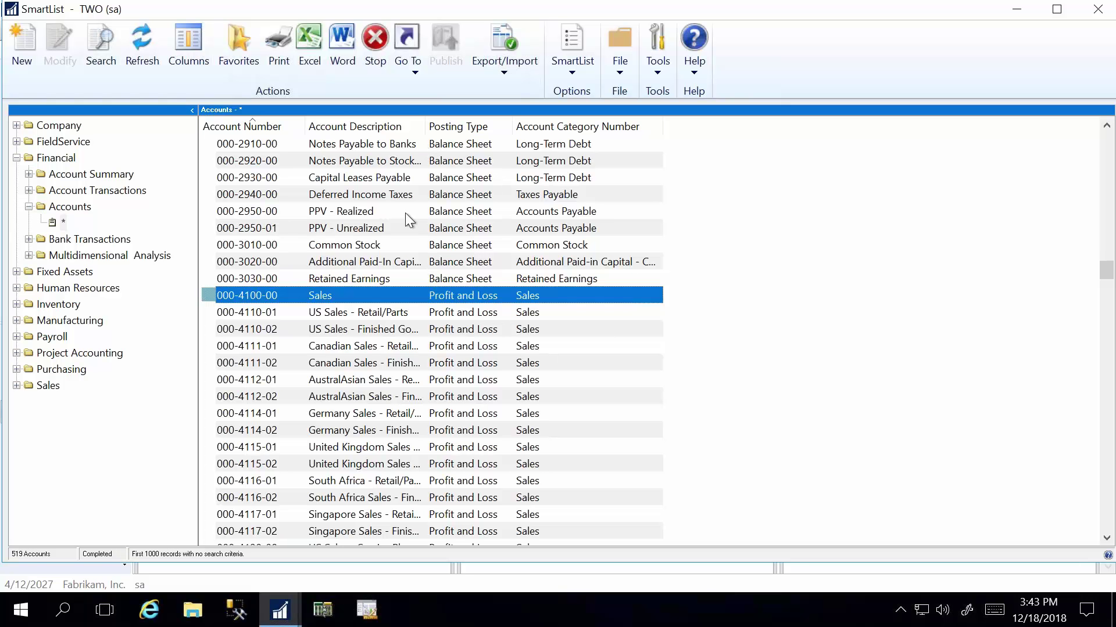
# Step: Review the posting types of the asset, liability and equity accounts from the start of the chart to the Sales account
pyautogui.scroll(1, 406, 212)
pyautogui.scroll(15, 408, 211)
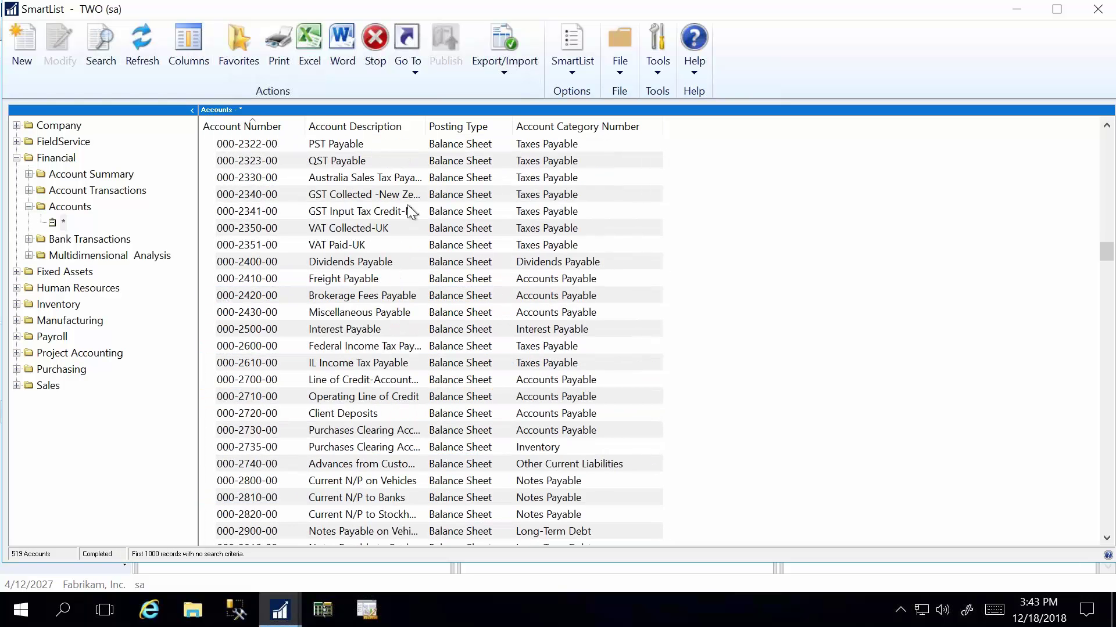
pyautogui.scroll(20, 420, 194)
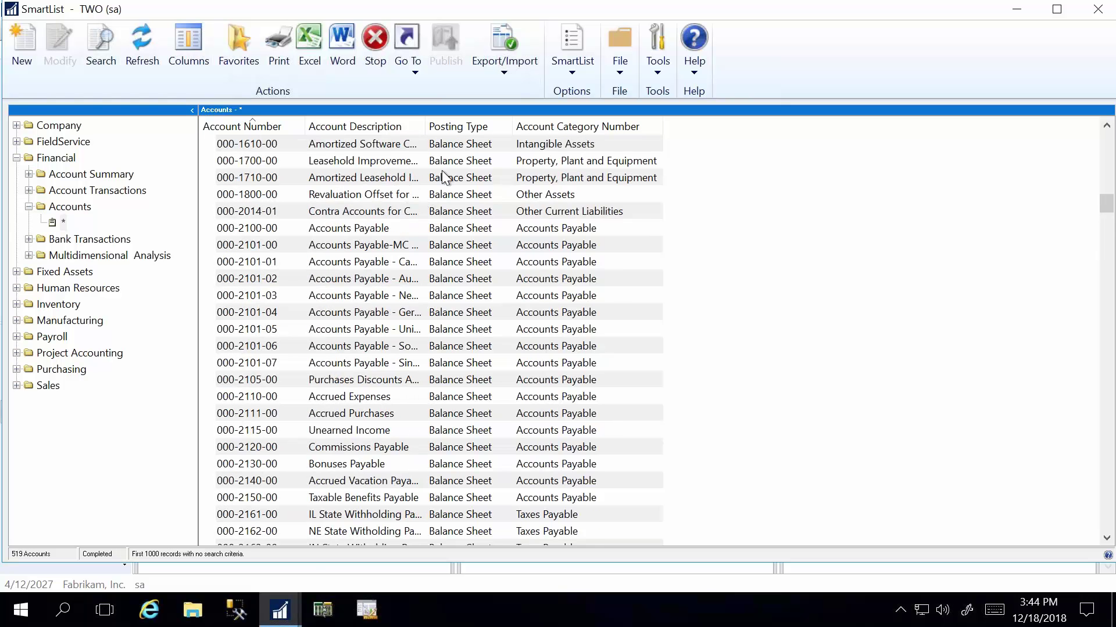
pyautogui.scroll(10, 440, 148)
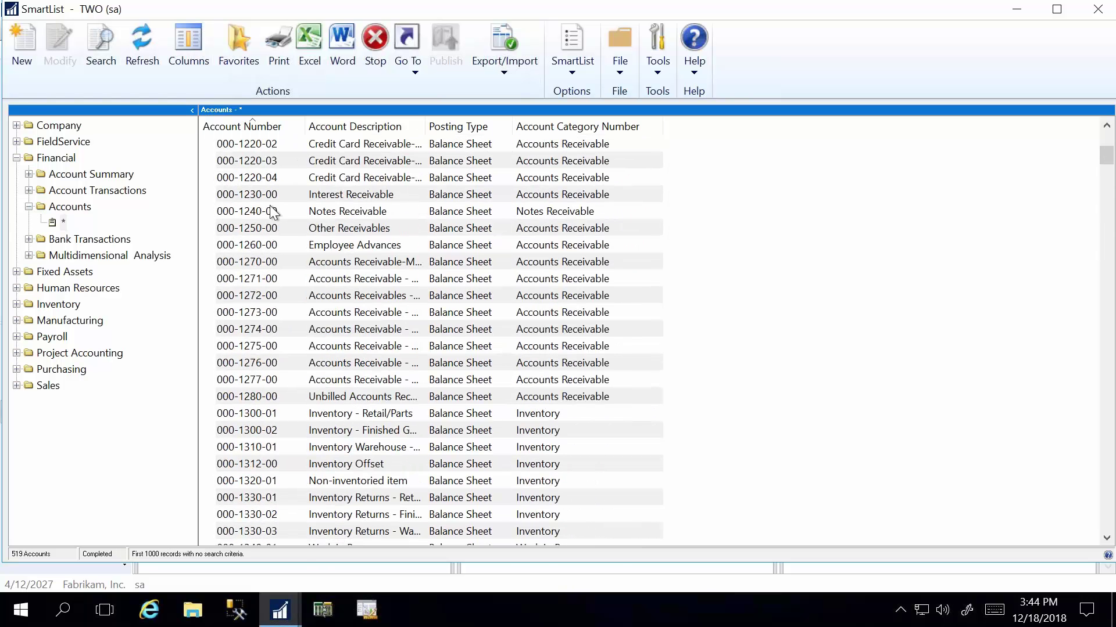
pyautogui.scroll(6, 330, 246)
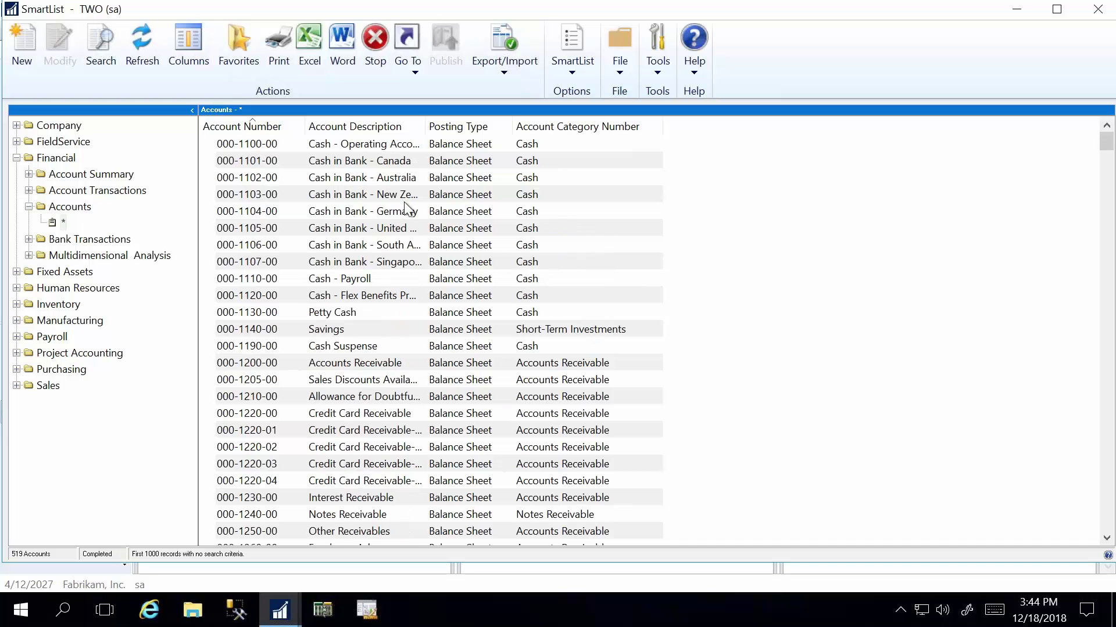
pyautogui.scroll(-20, 429, 229)
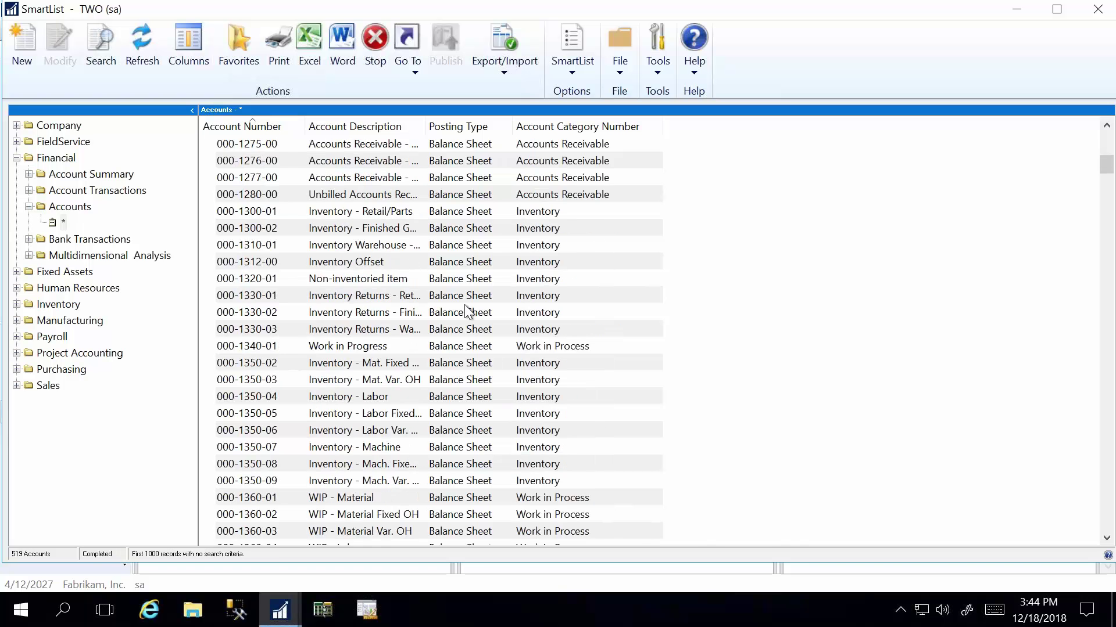
pyautogui.scroll(-12, 472, 308)
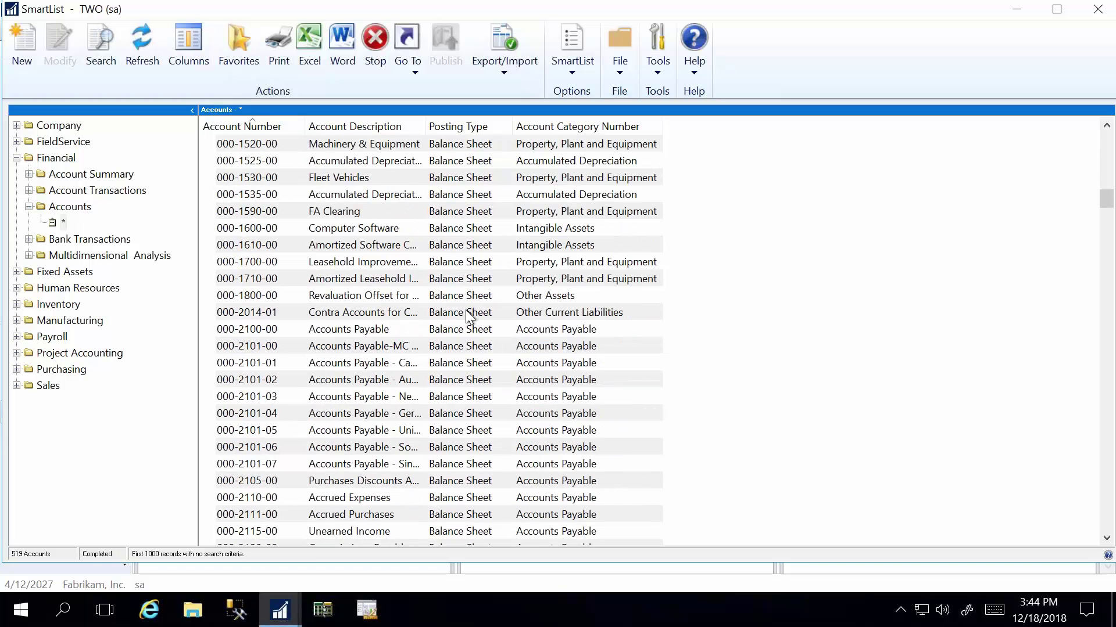
pyautogui.scroll(-13, 467, 298)
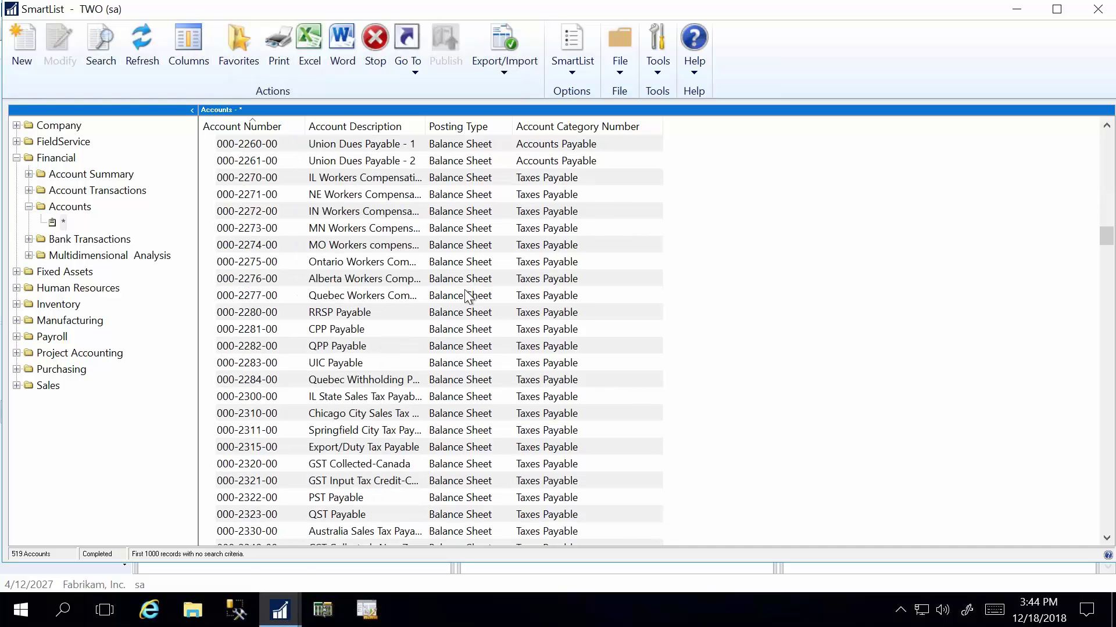
pyautogui.click(251, 194)
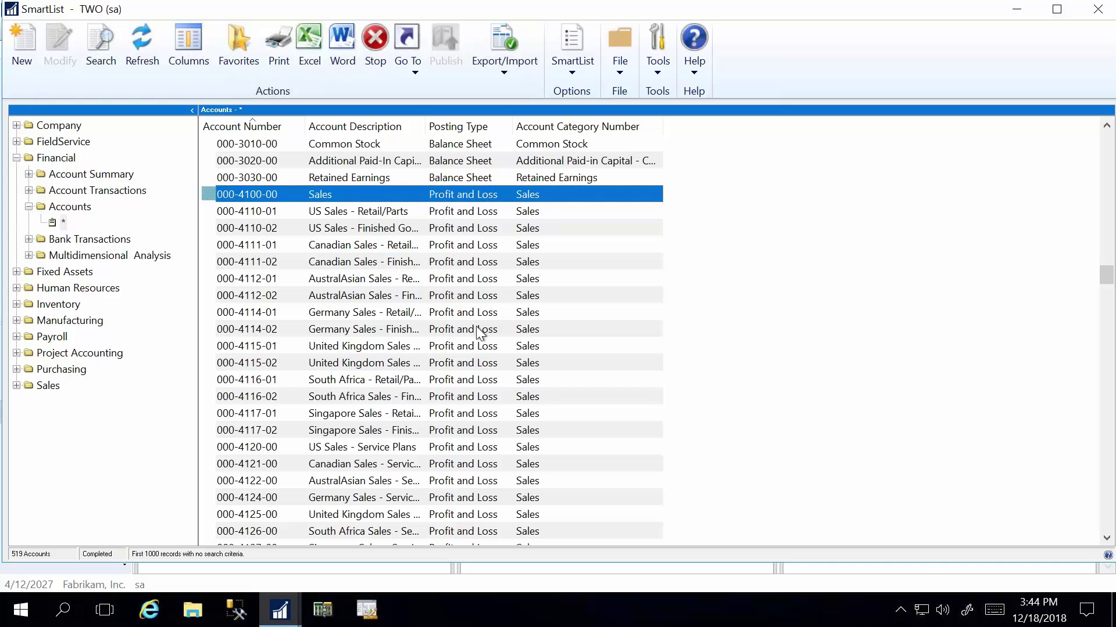
# Step: Find the Sales-category accounts with a Balance Sheet posting type and open the Project Billings account in Account Maintenance
pyautogui.scroll(-11, 465, 314)
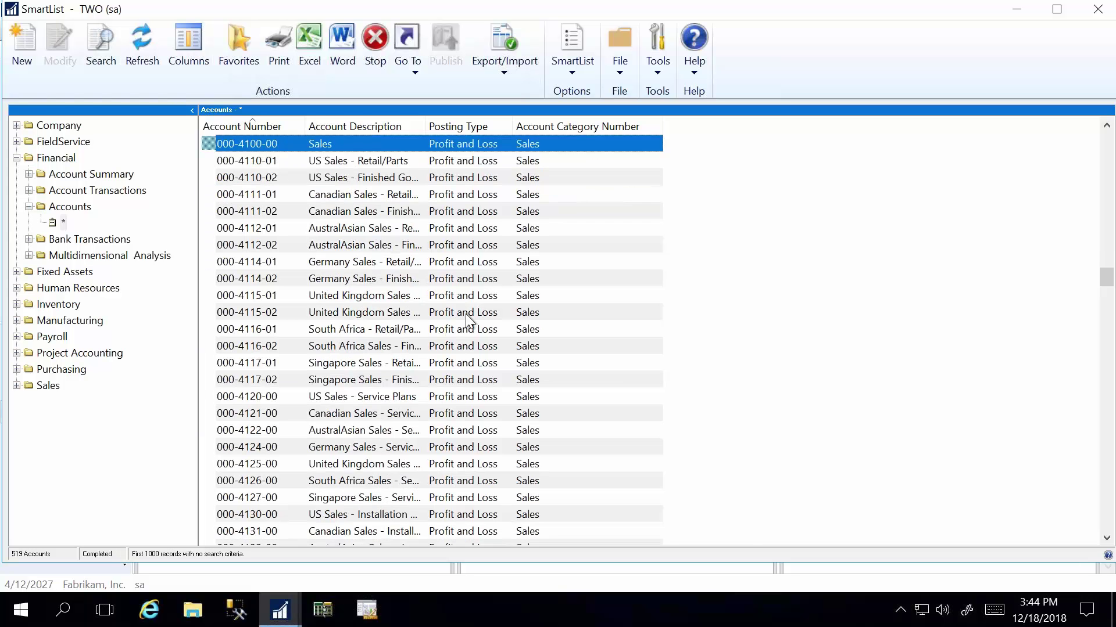
pyautogui.scroll(-4, 468, 330)
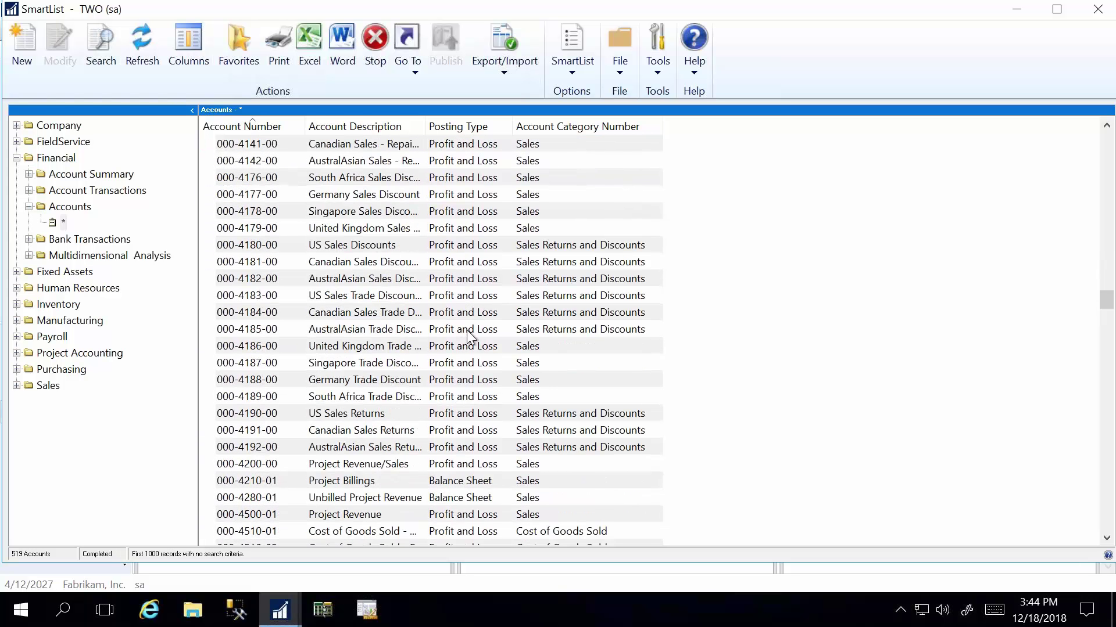
pyautogui.click(465, 330)
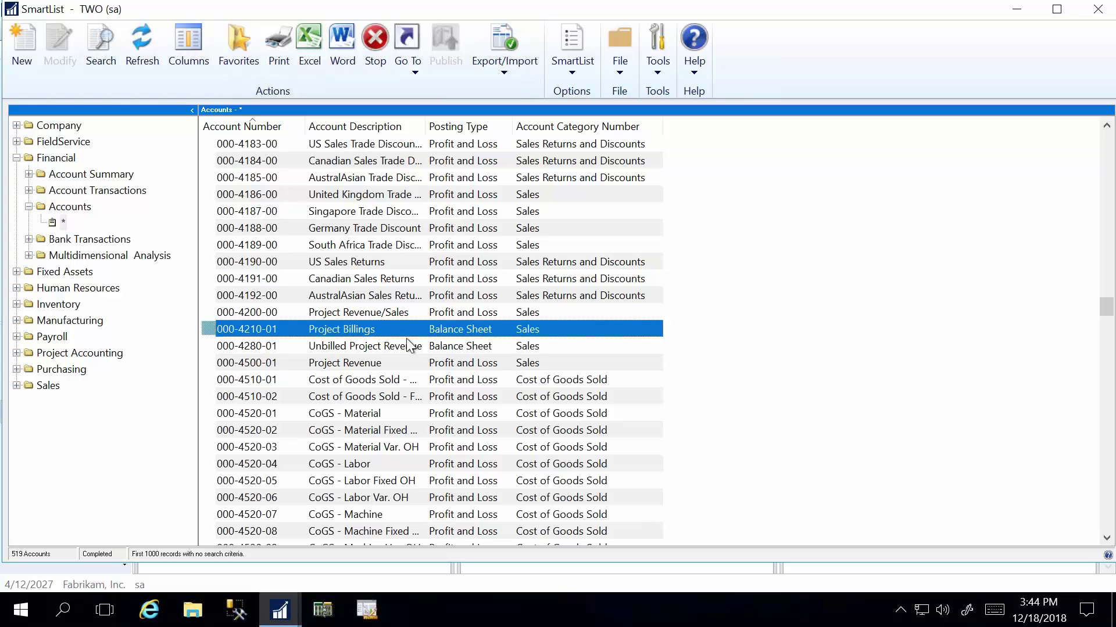
pyautogui.click(464, 346)
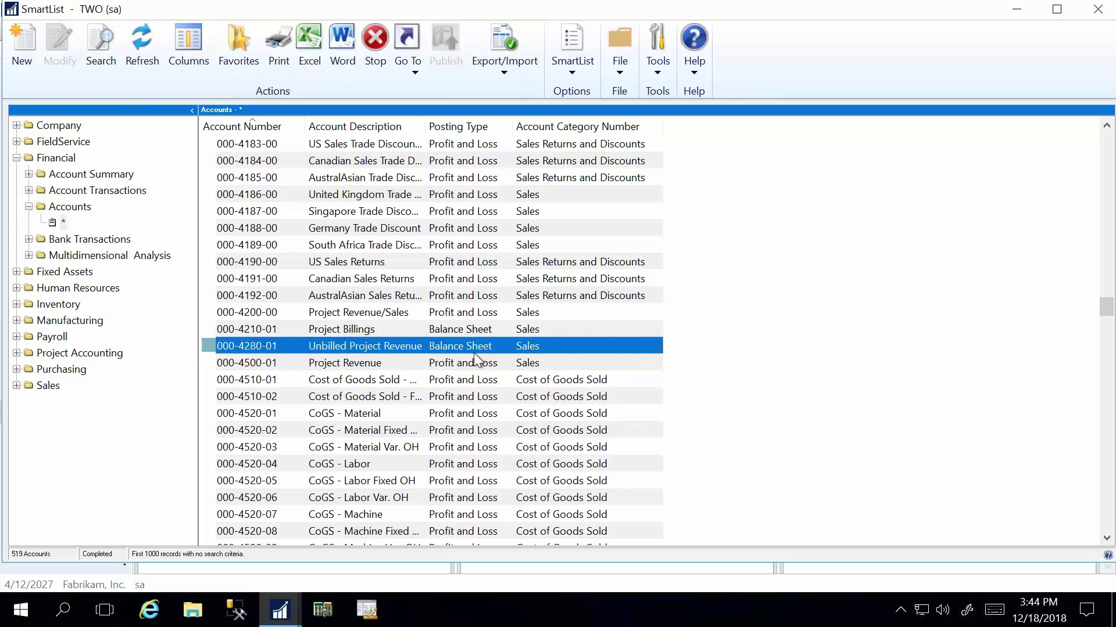
pyautogui.click(451, 329)
pyautogui.doubleClick(451, 329)
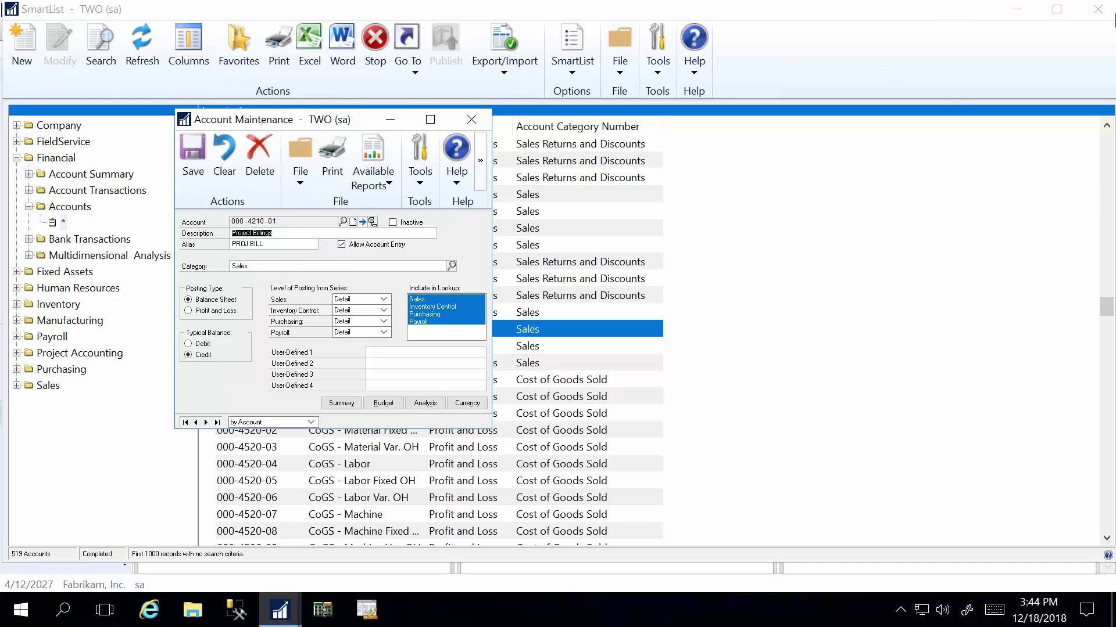
# Step: Put SmartList aside and open the Year-End Closing routine of the Financial series
pyautogui.click(1018, 14)
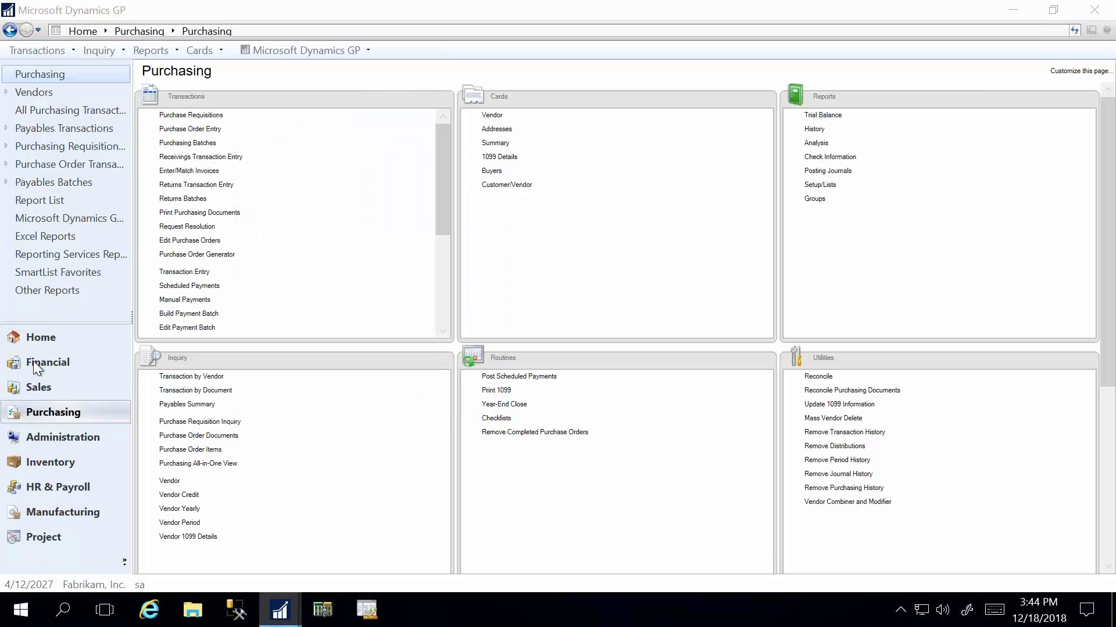
pyautogui.click(51, 365)
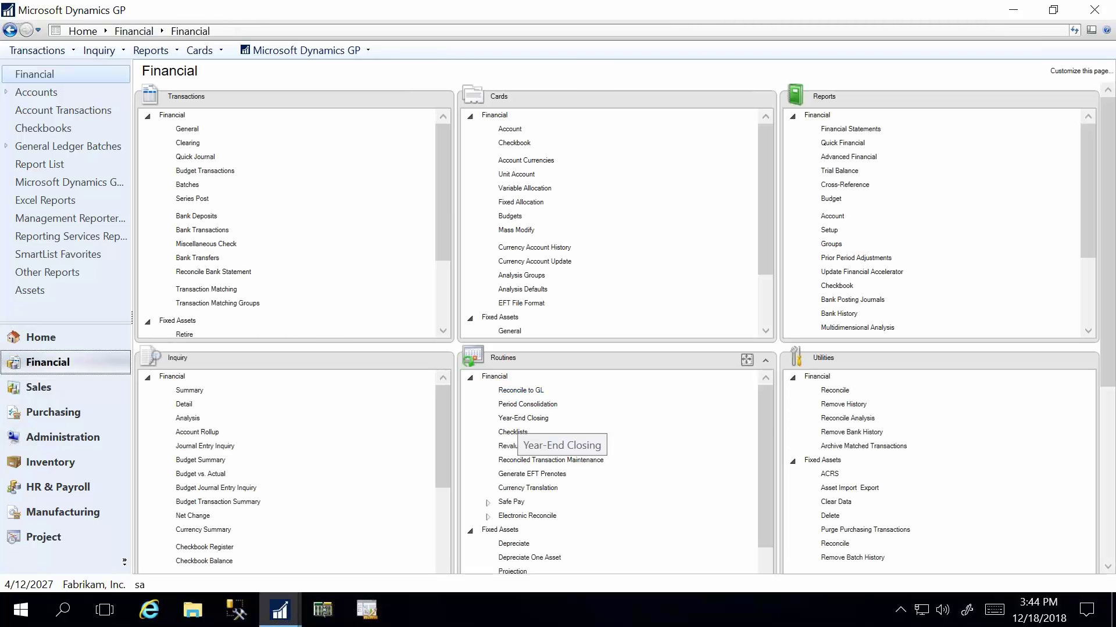
pyautogui.click(522, 419)
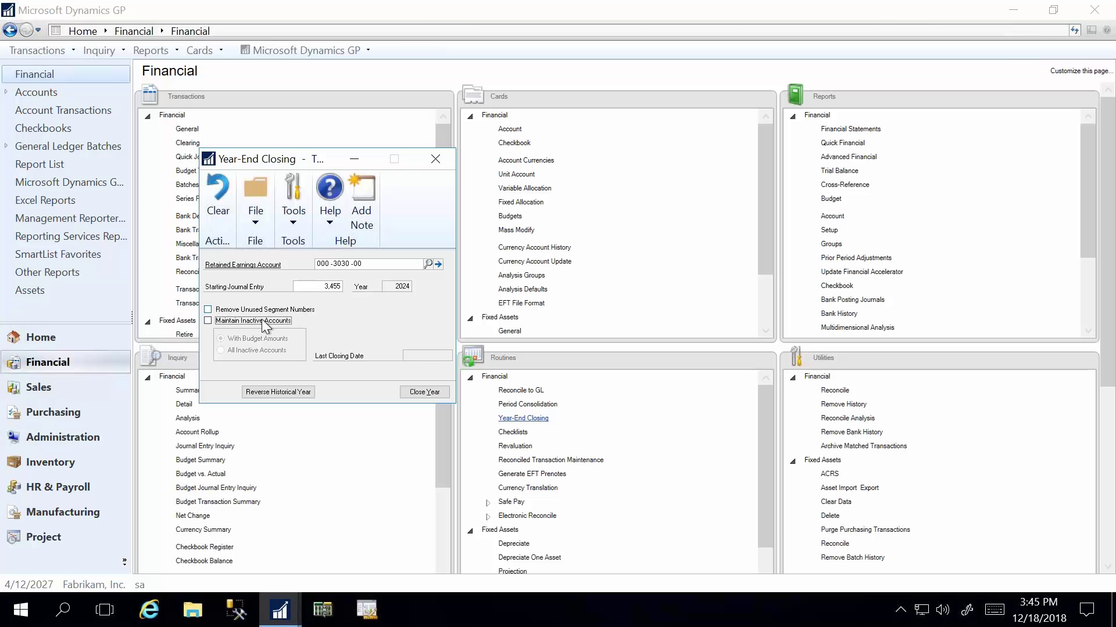
# Step: Enable Maintain Inactive Accounts with the With Budget Amounts option for the year-end closing
pyautogui.click(206, 321)
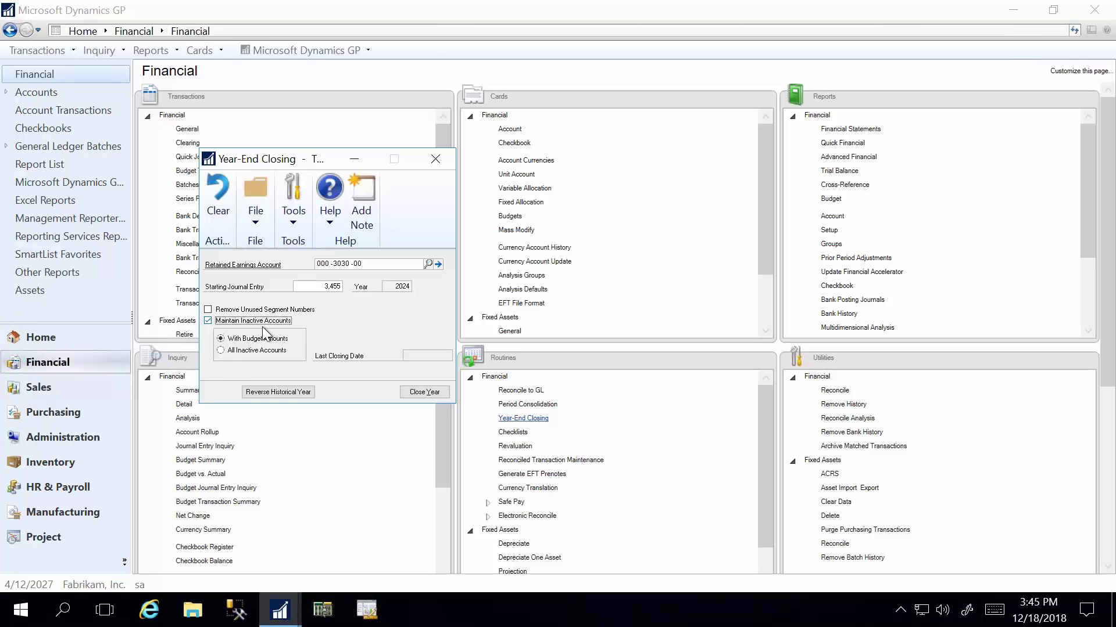
pyautogui.click(209, 319)
pyautogui.click(208, 310)
pyautogui.click(208, 321)
pyautogui.click(207, 313)
pyautogui.click(208, 310)
pyautogui.click(208, 321)
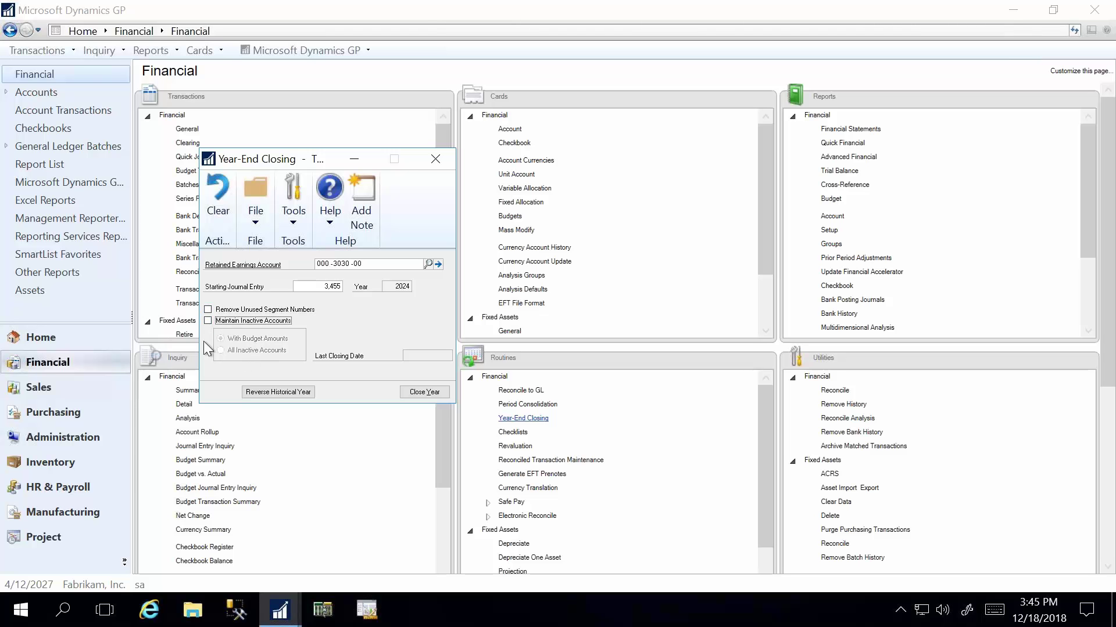
pyautogui.click(209, 320)
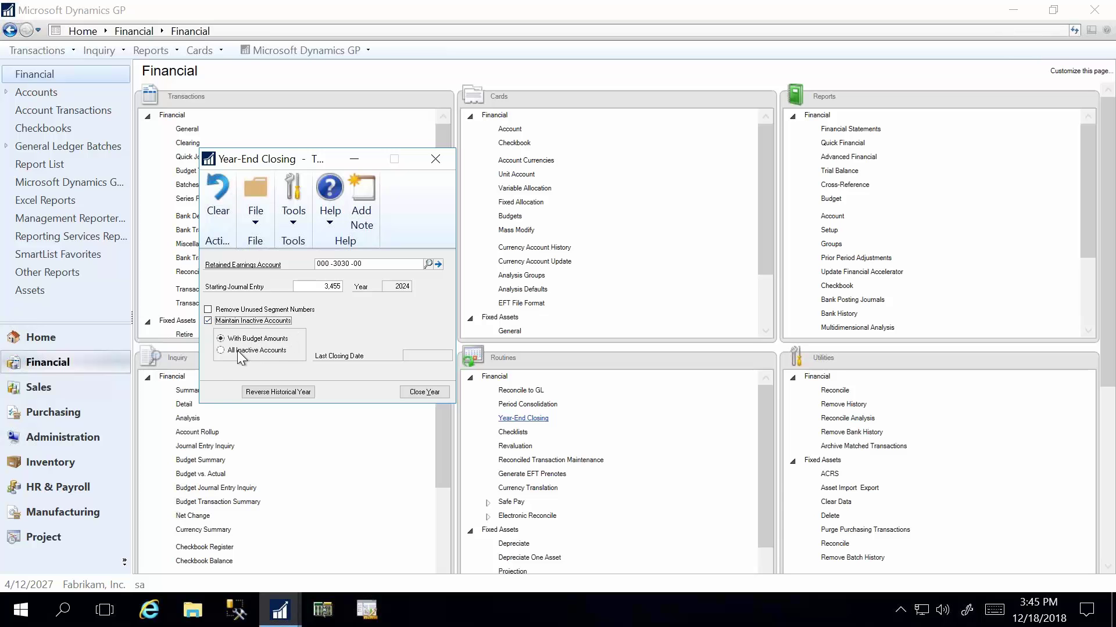
# Step: Turn off Maintain Inactive Accounts and close the Year-End Closing window
pyautogui.click(215, 323)
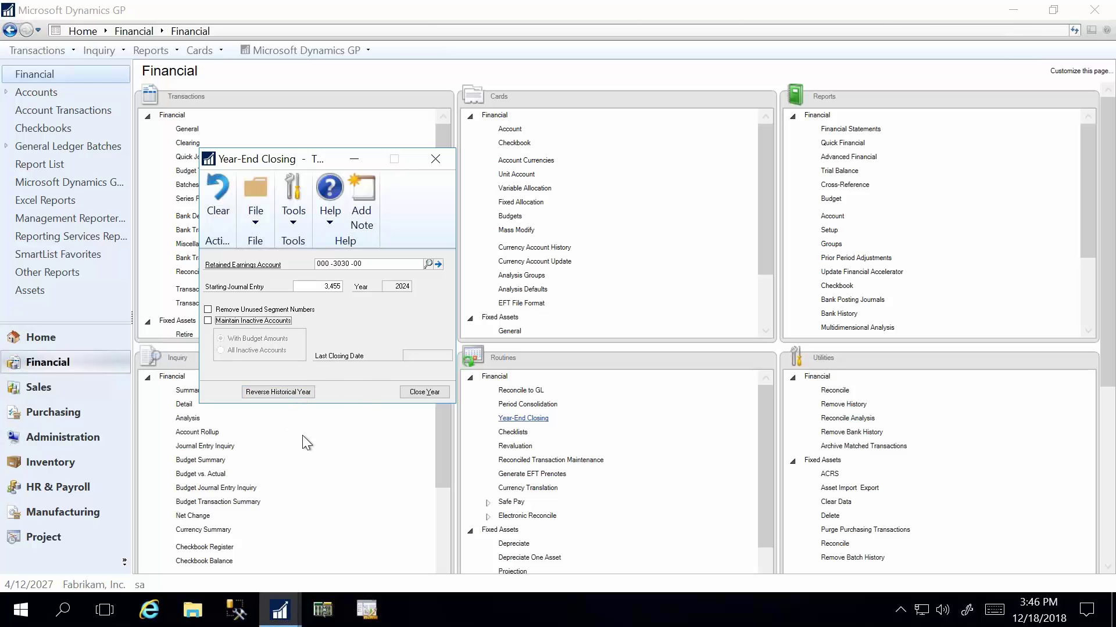
pyautogui.click(435, 161)
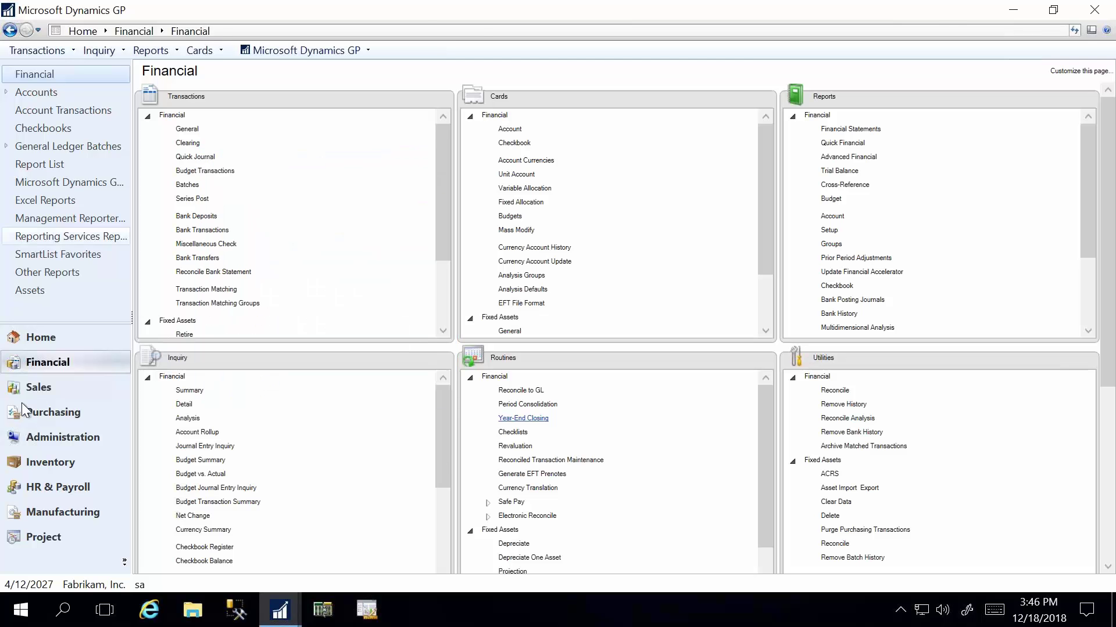
# Step: Open the Write Off Documents routine of the Sales series
pyautogui.click(33, 392)
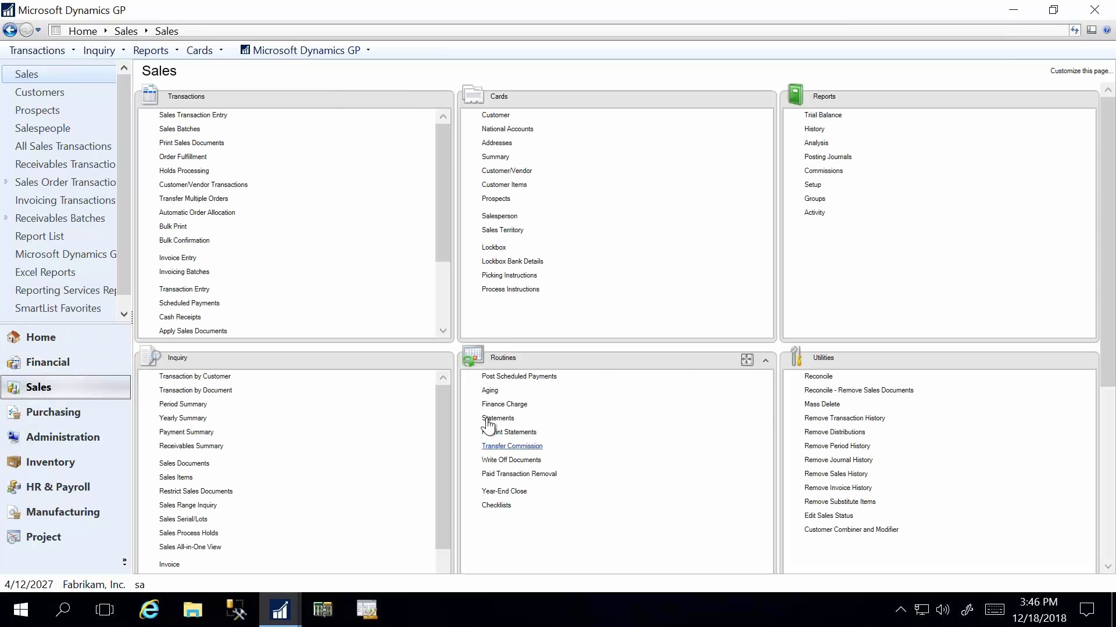
pyautogui.click(516, 461)
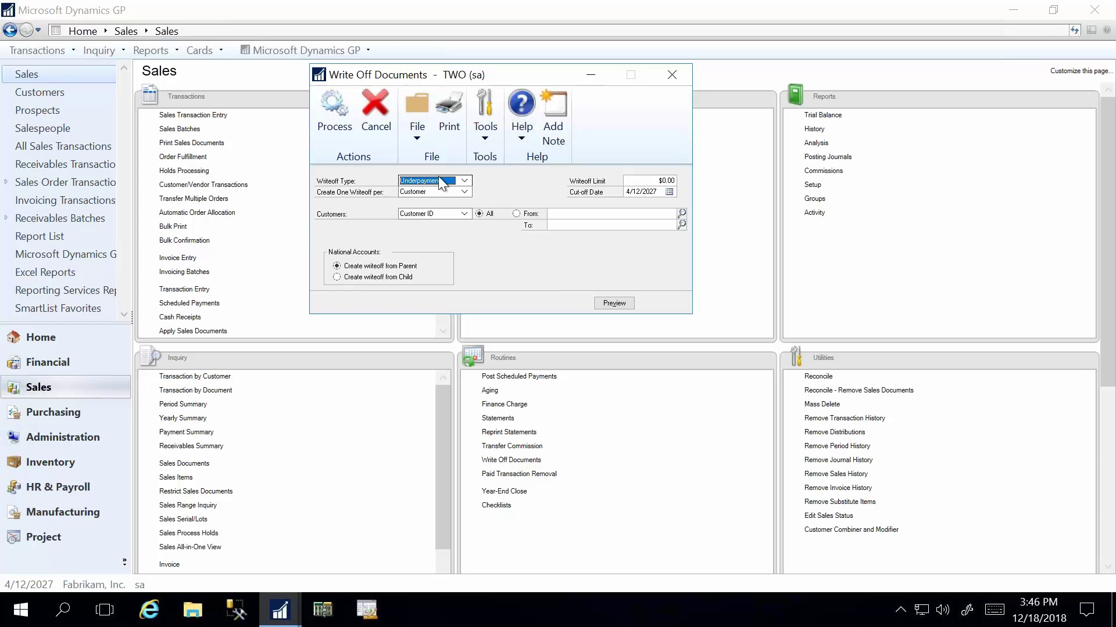
pyautogui.press('Tab')
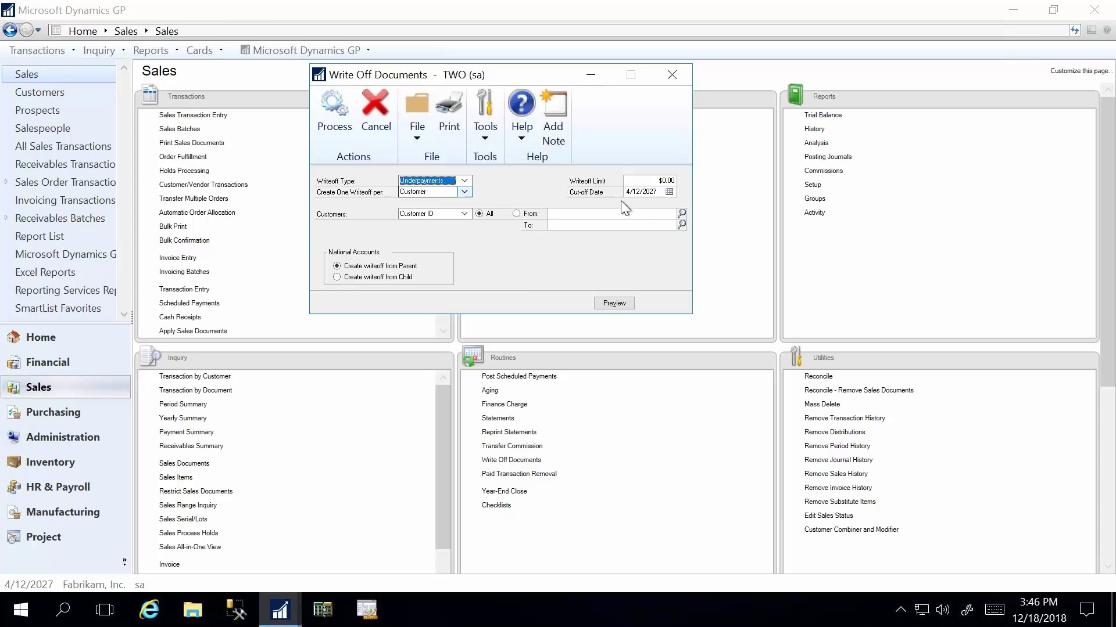
pyautogui.click(657, 182)
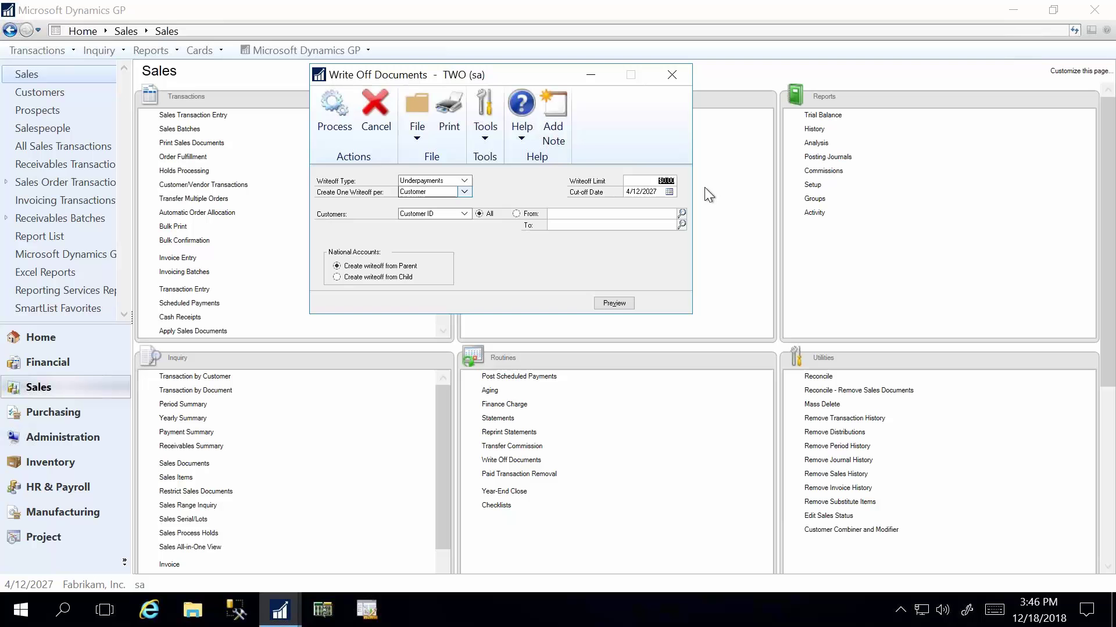
# Step: Try the Overpayments writeoff type and switch it back to Underpayments
pyautogui.click(463, 184)
pyautogui.click(448, 192)
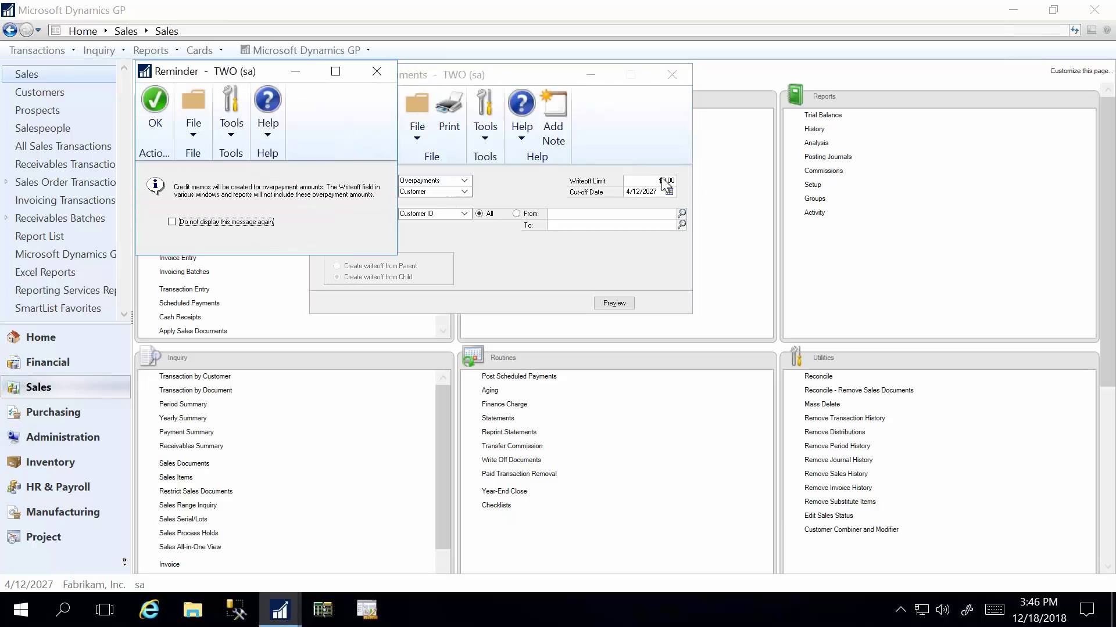
pyautogui.click(661, 177)
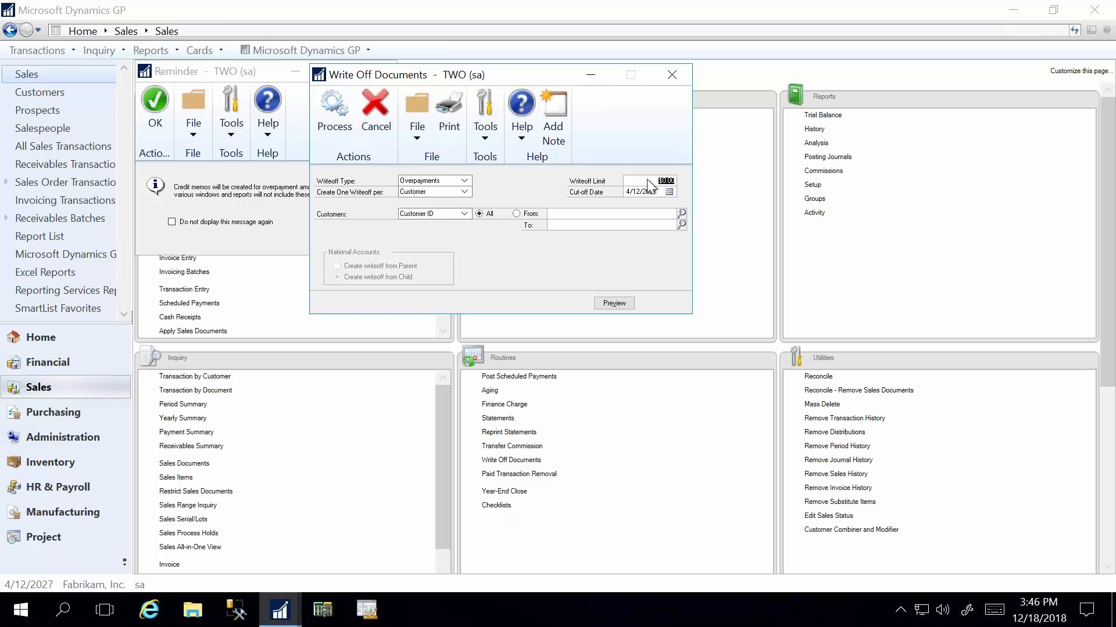
pyautogui.click(650, 183)
pyautogui.click(464, 181)
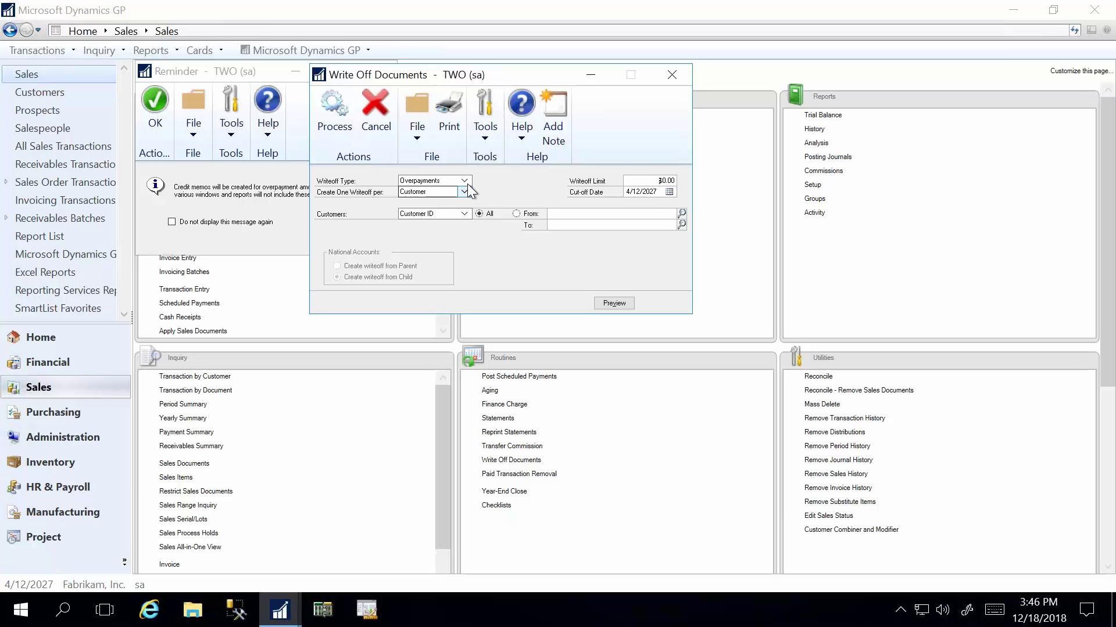
pyautogui.click(430, 199)
# Step: Set the writeoff limit for underpayments to $10.00
pyautogui.click(659, 181)
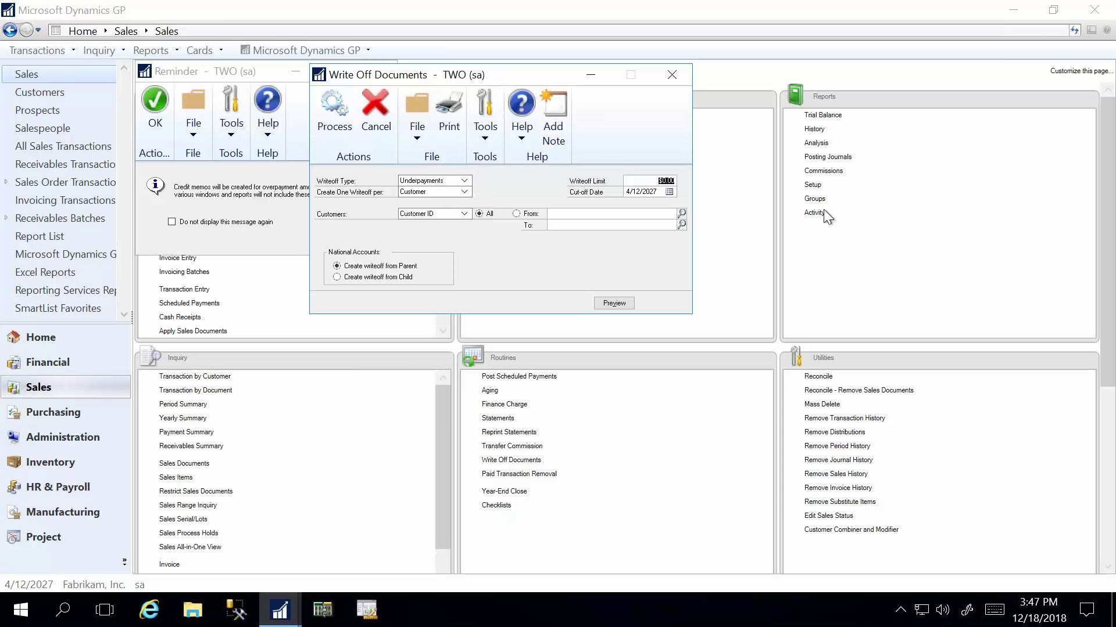
pyautogui.write('0.01020')
pyautogui.press('Tab')
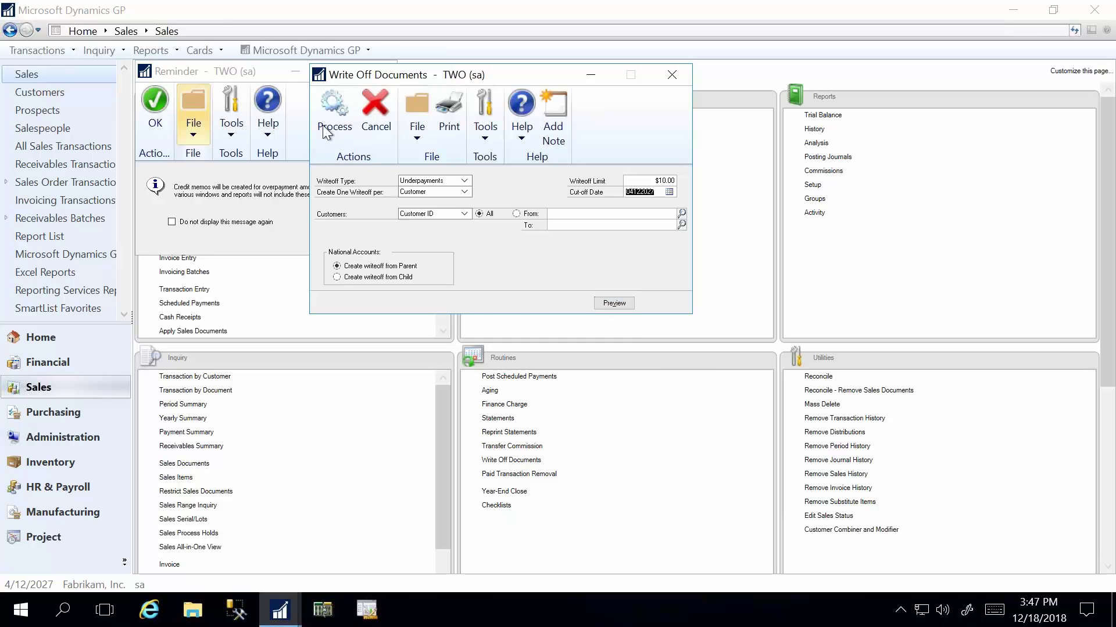
# Step: Preview the proposed writeoffs, unmark the last listed customer and accept the remaining selection
pyautogui.click(612, 304)
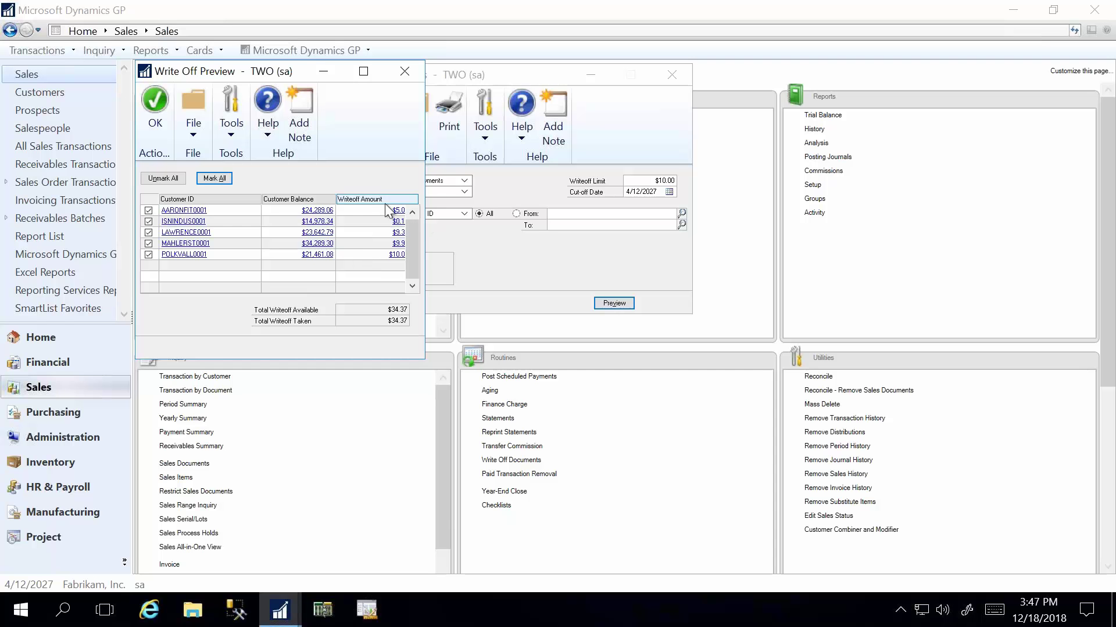
pyautogui.click(366, 71)
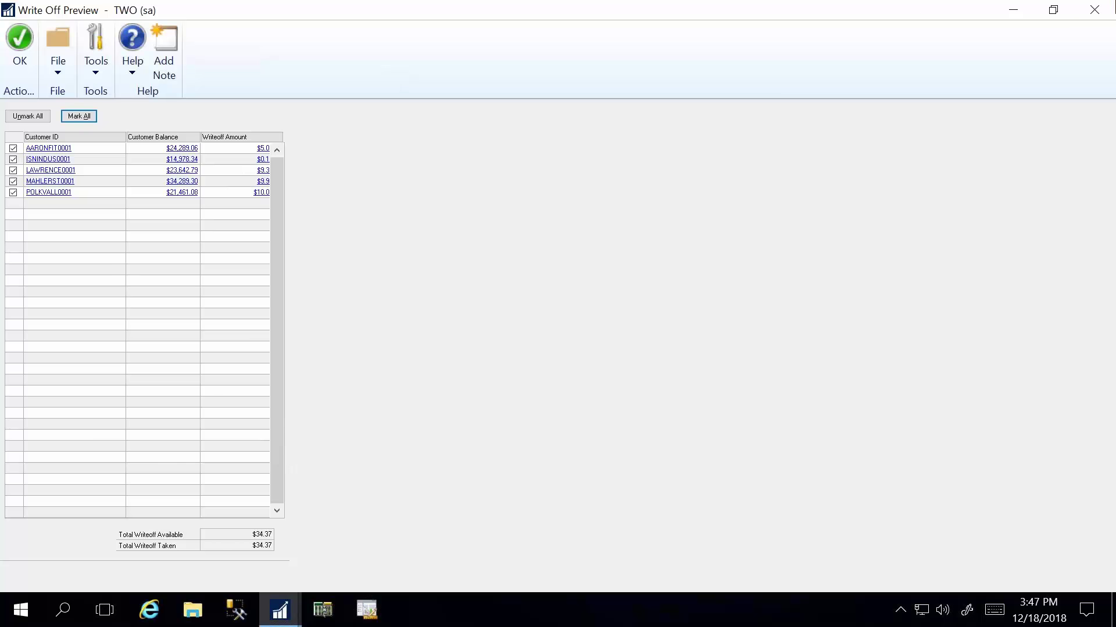
pyautogui.doubleClick(827, 20)
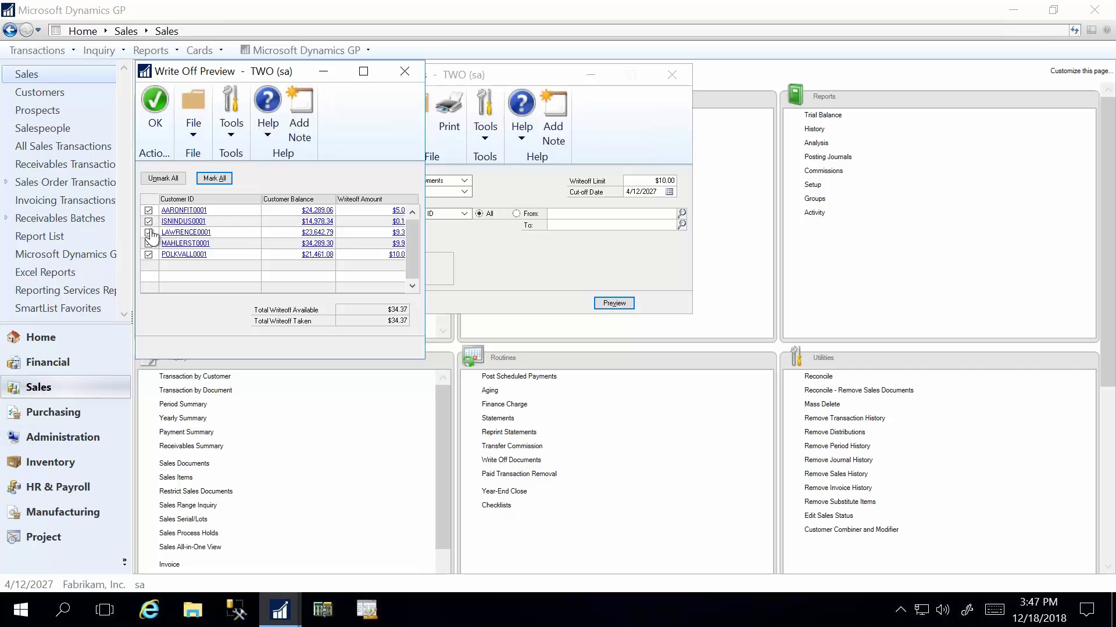
pyautogui.click(145, 256)
pyautogui.click(150, 102)
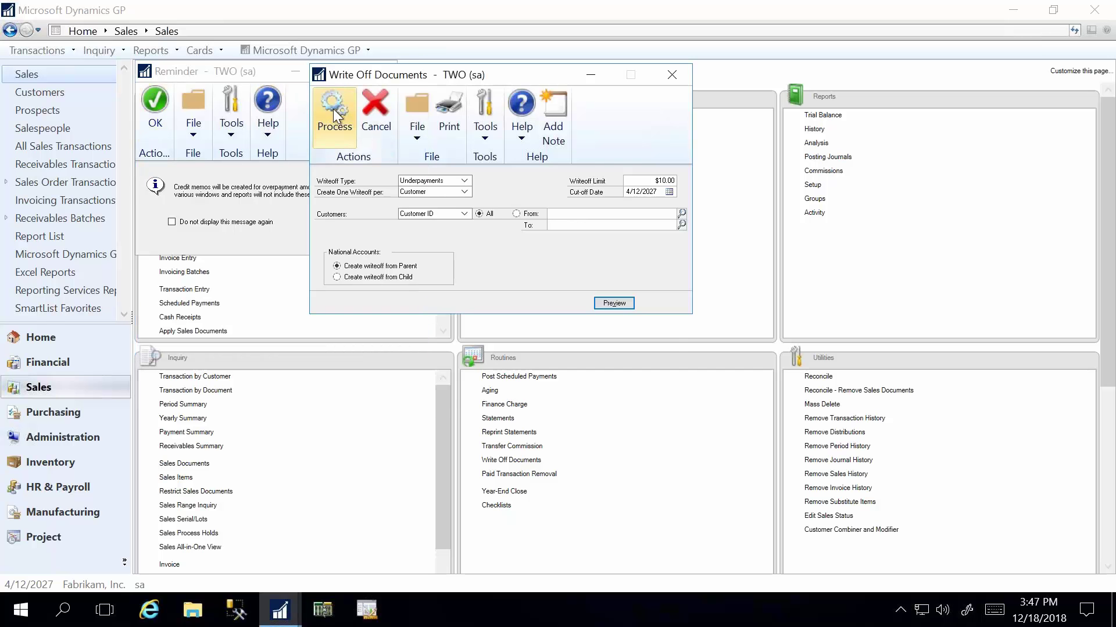
# Step: Process the writeoffs, sending the Discounts/Writeoffs Journal, Apply Detail GL Register and the following register to the screen
pyautogui.click(333, 110)
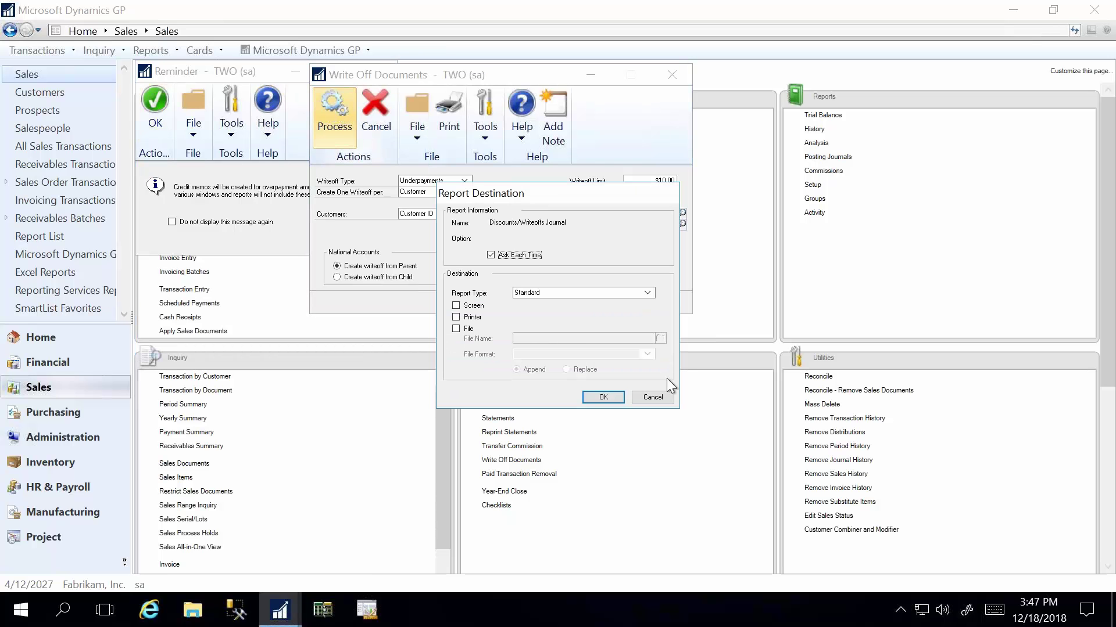
pyautogui.click(456, 305)
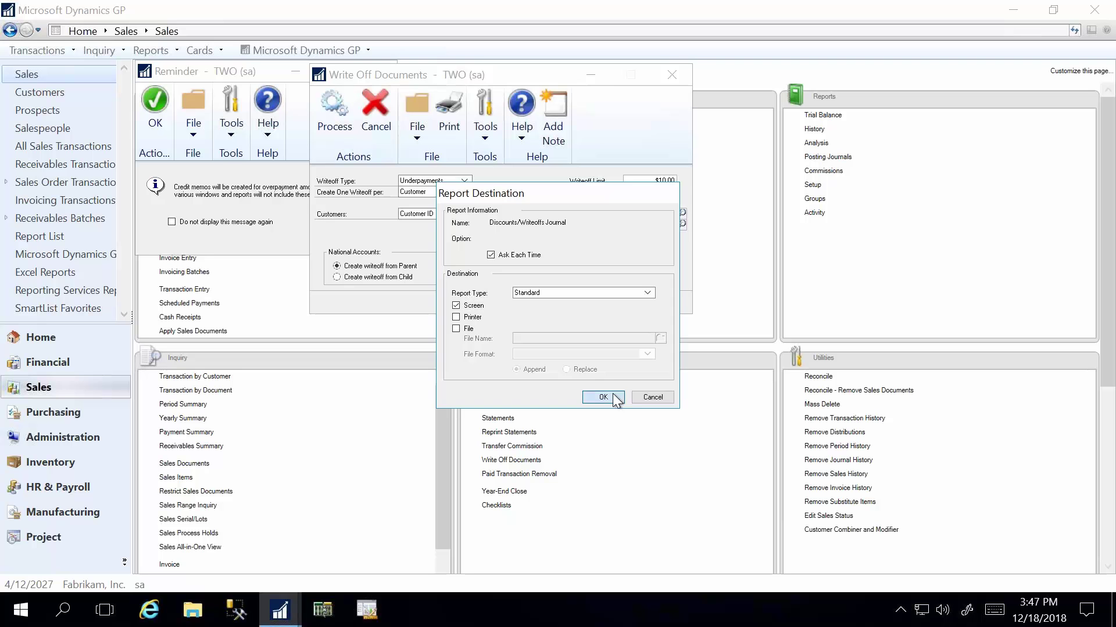
pyautogui.click(603, 397)
pyautogui.click(456, 306)
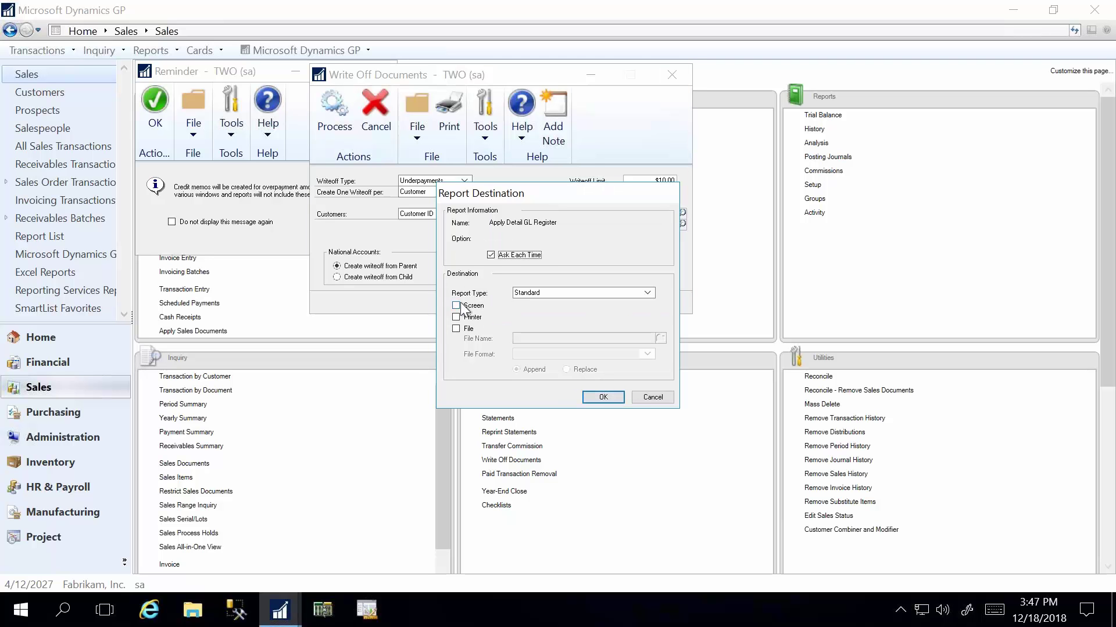
pyautogui.click(602, 398)
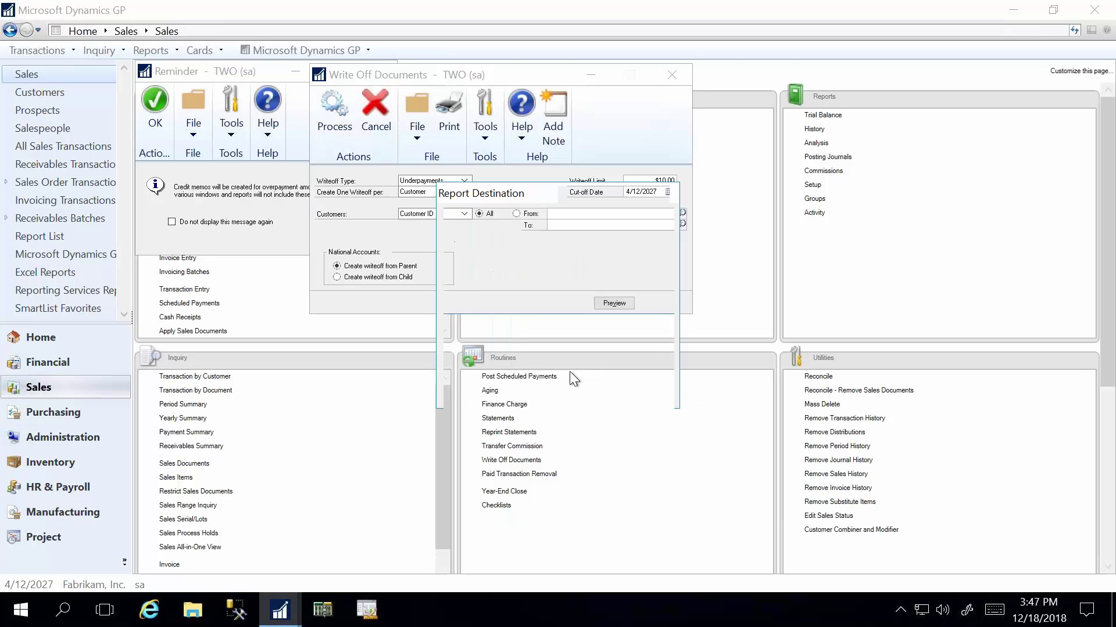
pyautogui.click(456, 305)
pyautogui.click(602, 398)
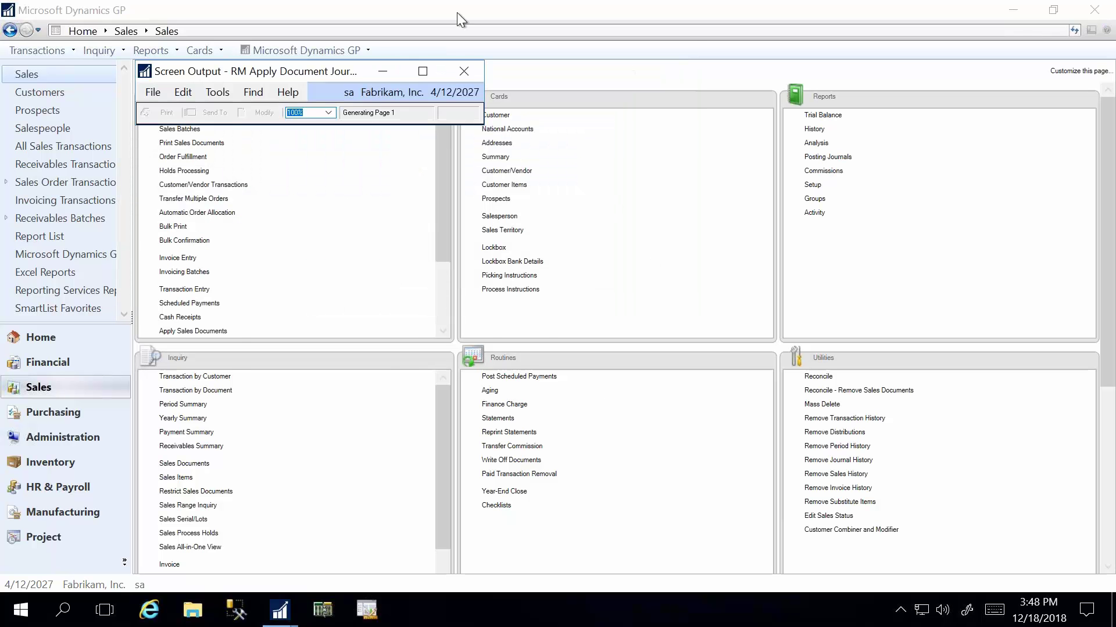
# Step: Review the distributions and applied writeoffs in the Apply Documents Posting Journal, and close it with the GL breakdown registers
pyautogui.click(486, 71)
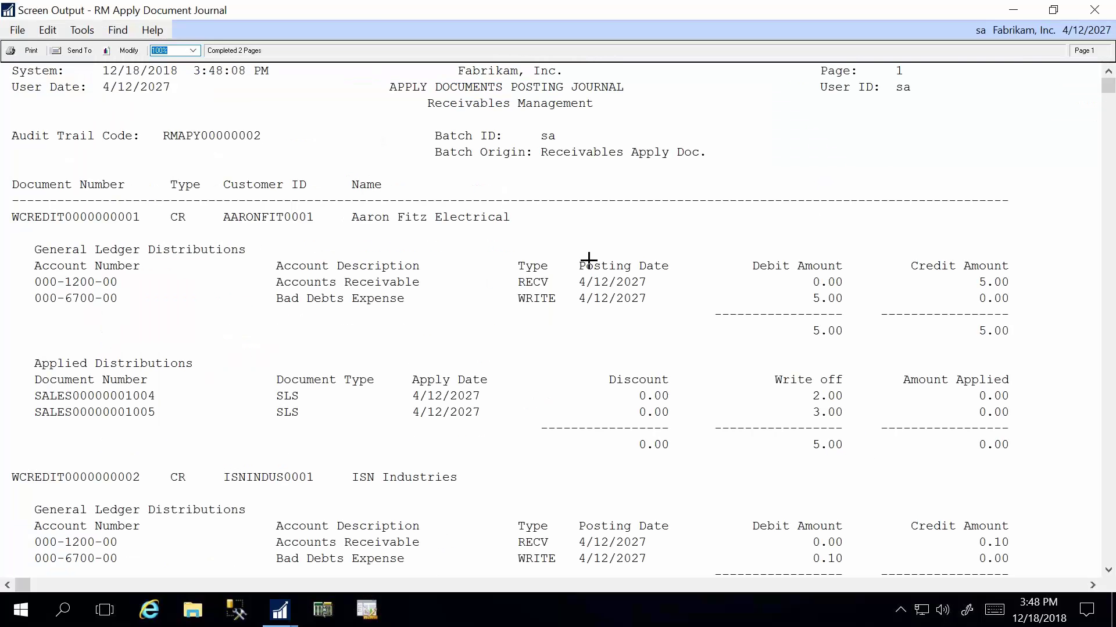
pyautogui.scroll(-1, 578, 276)
pyautogui.scroll(1, 645, 258)
pyautogui.scroll(-1, 435, 232)
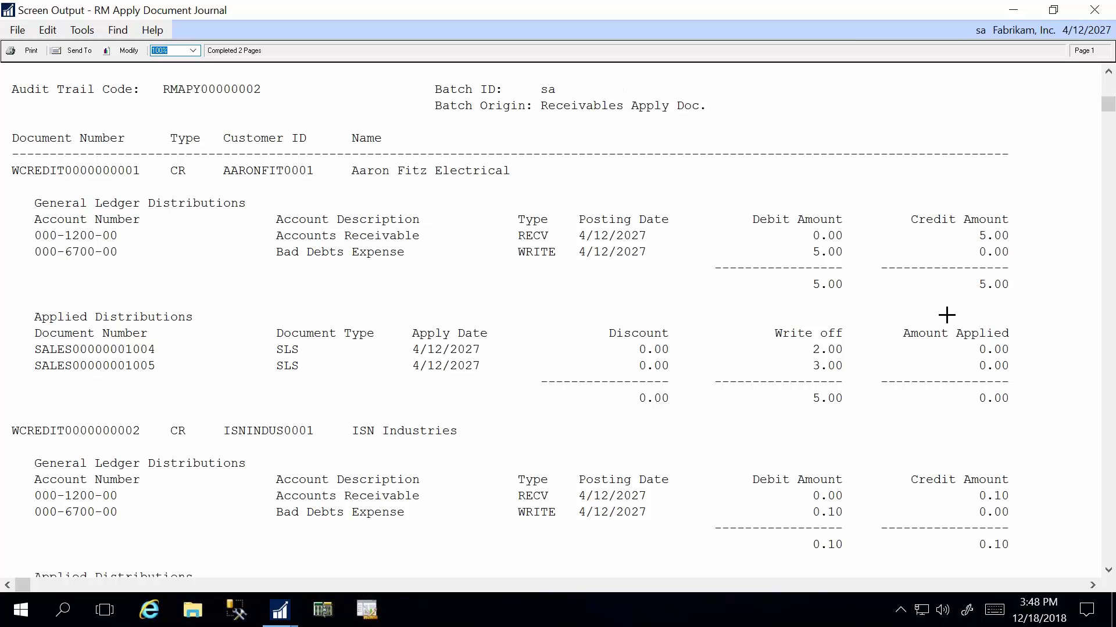
pyautogui.scroll(-1, 425, 219)
pyautogui.scroll(-1, 391, 242)
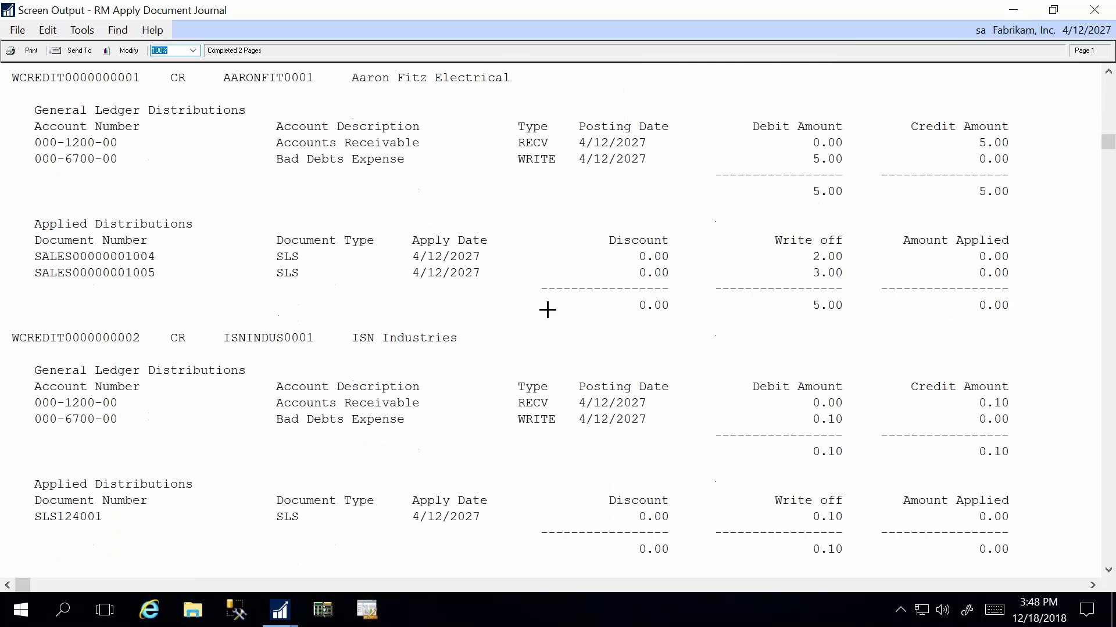
pyautogui.scroll(-1, 598, 308)
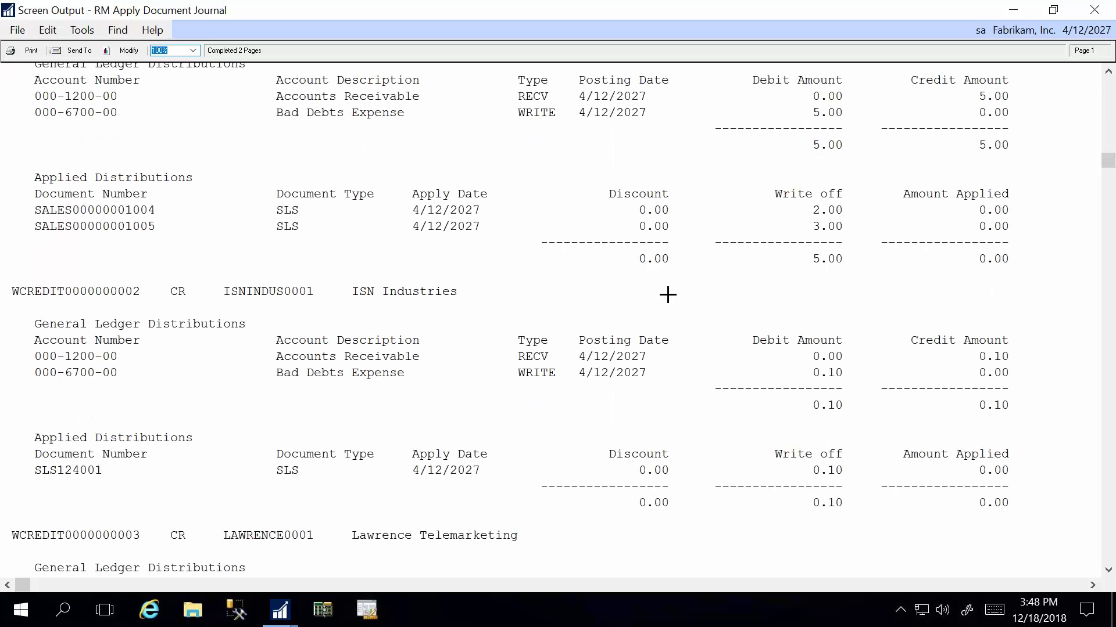
pyautogui.scroll(-4, 668, 295)
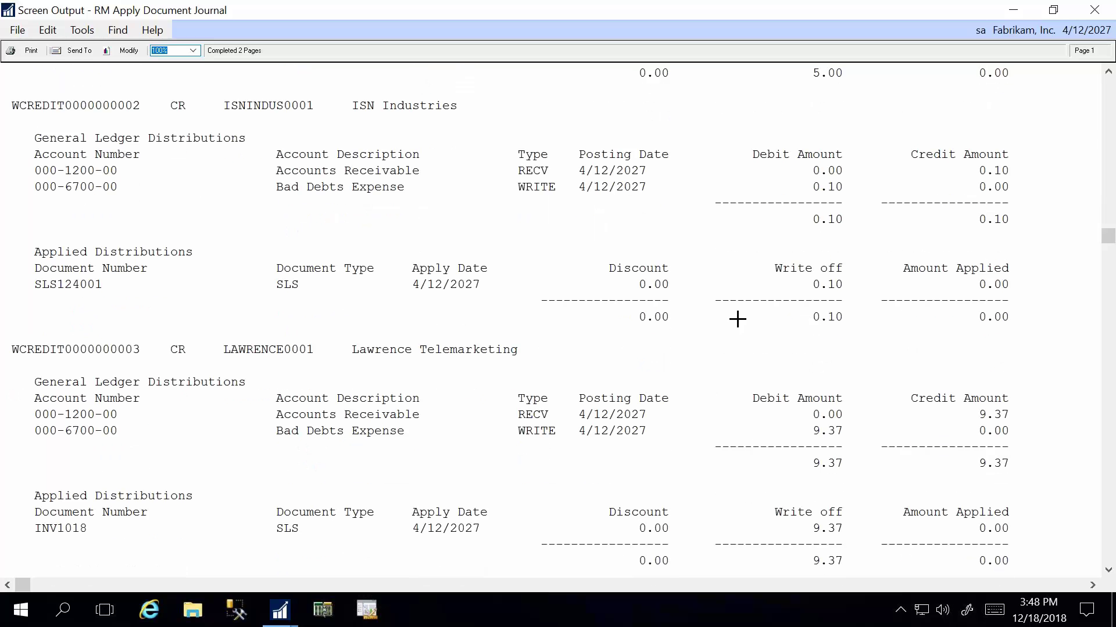
pyautogui.scroll(-2, 740, 318)
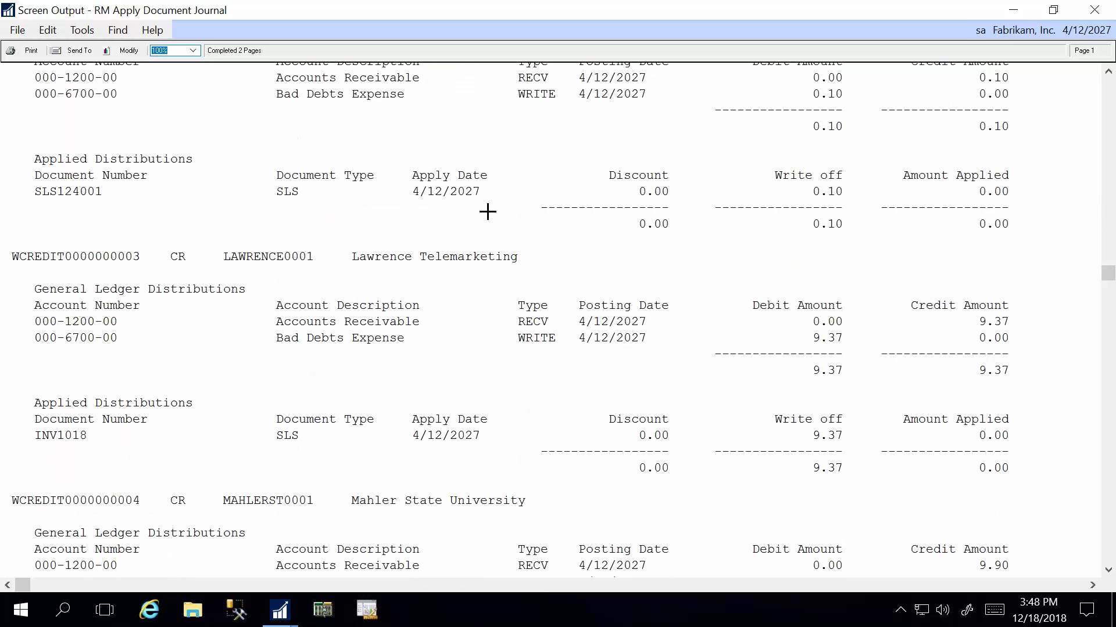
pyautogui.scroll(-3, 769, 252)
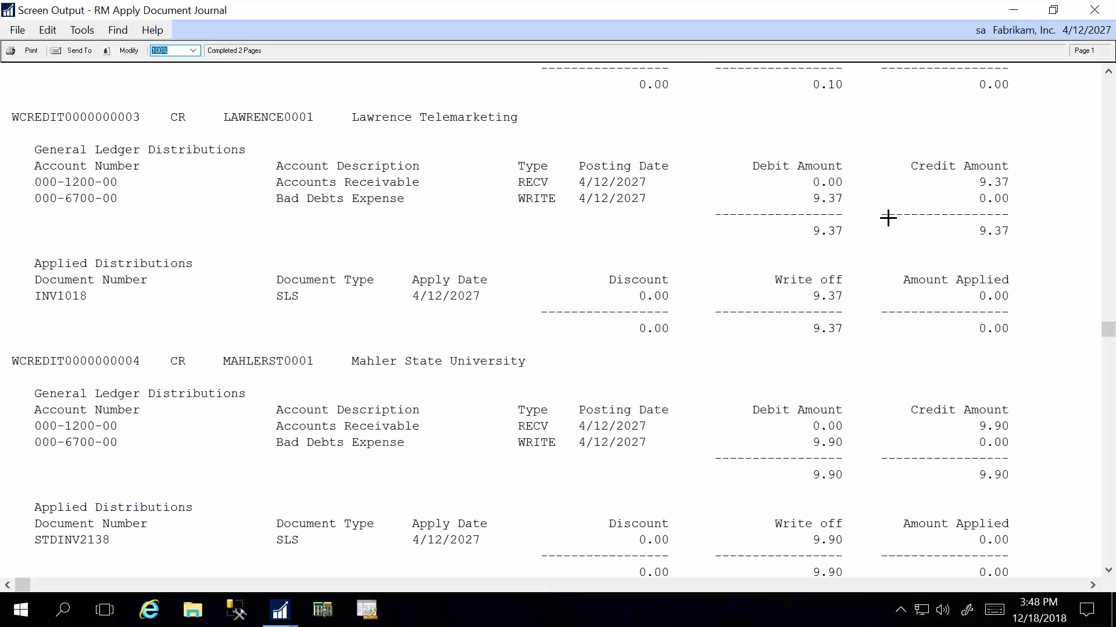
pyautogui.scroll(-1, 765, 260)
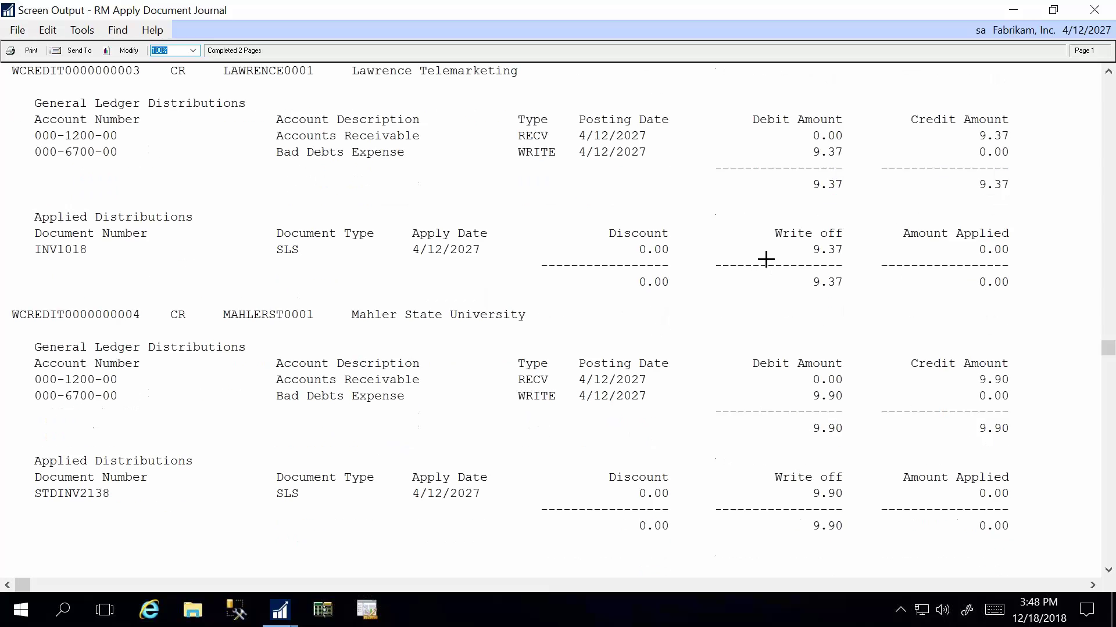
pyautogui.scroll(-9, 766, 259)
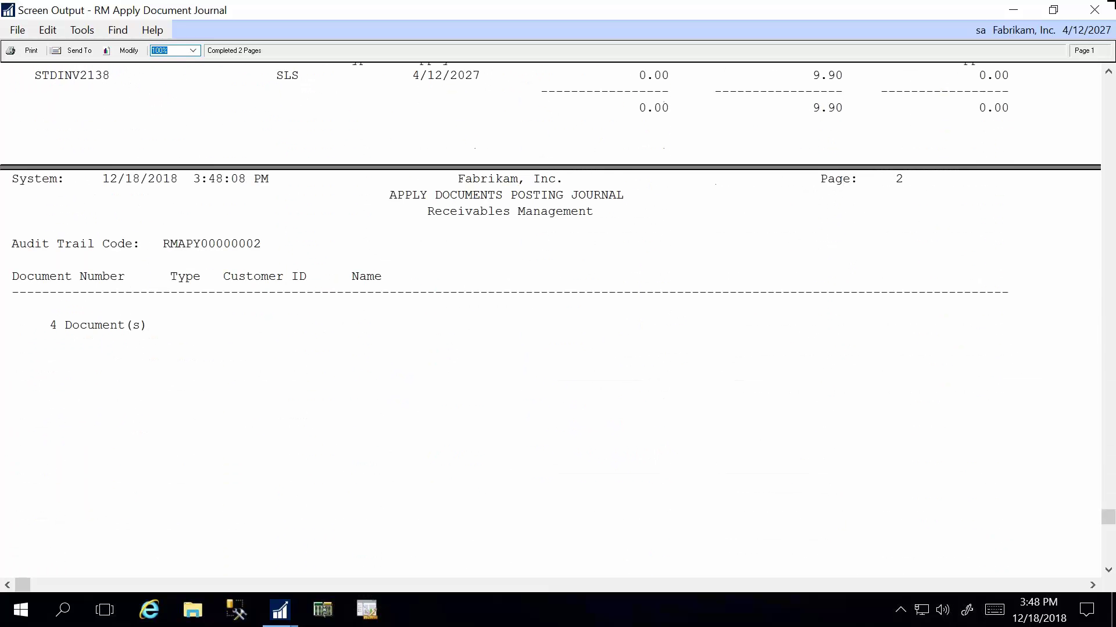
pyautogui.click(1096, 12)
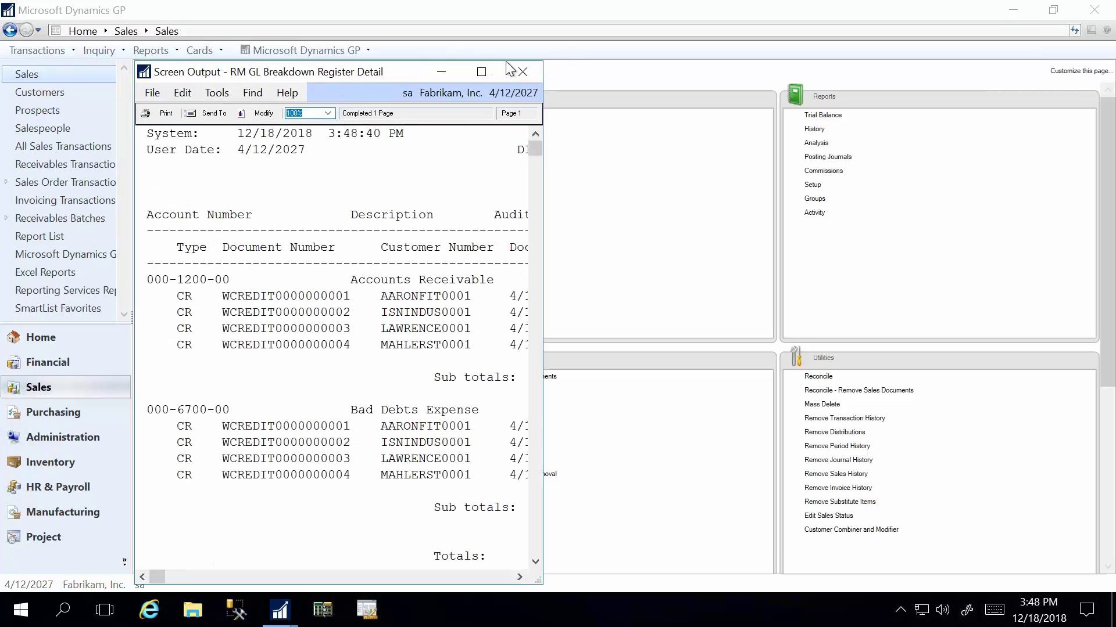
pyautogui.click(539, 72)
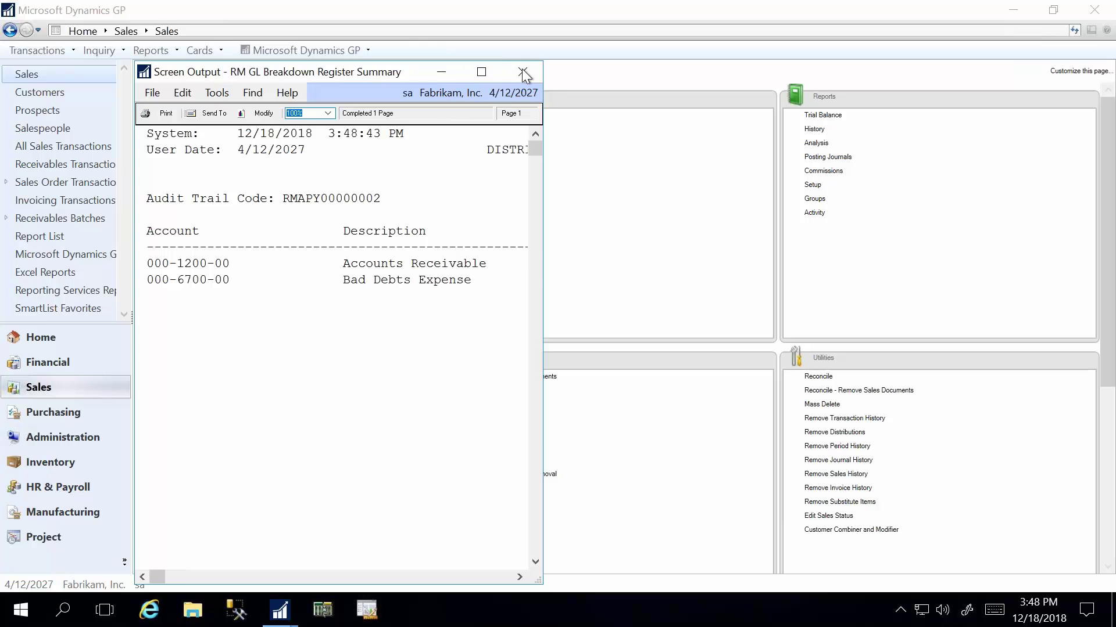
pyautogui.click(522, 72)
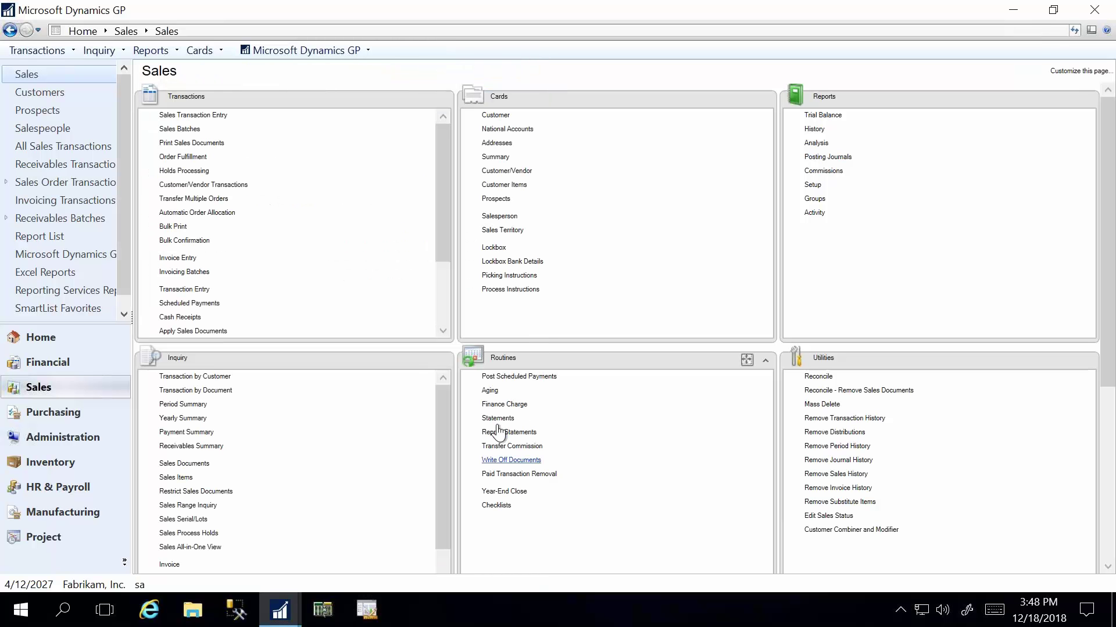
# Step: Review the writeoff type choices and customer range settings in the Write Off Documents window, and close it
pyautogui.click(512, 447)
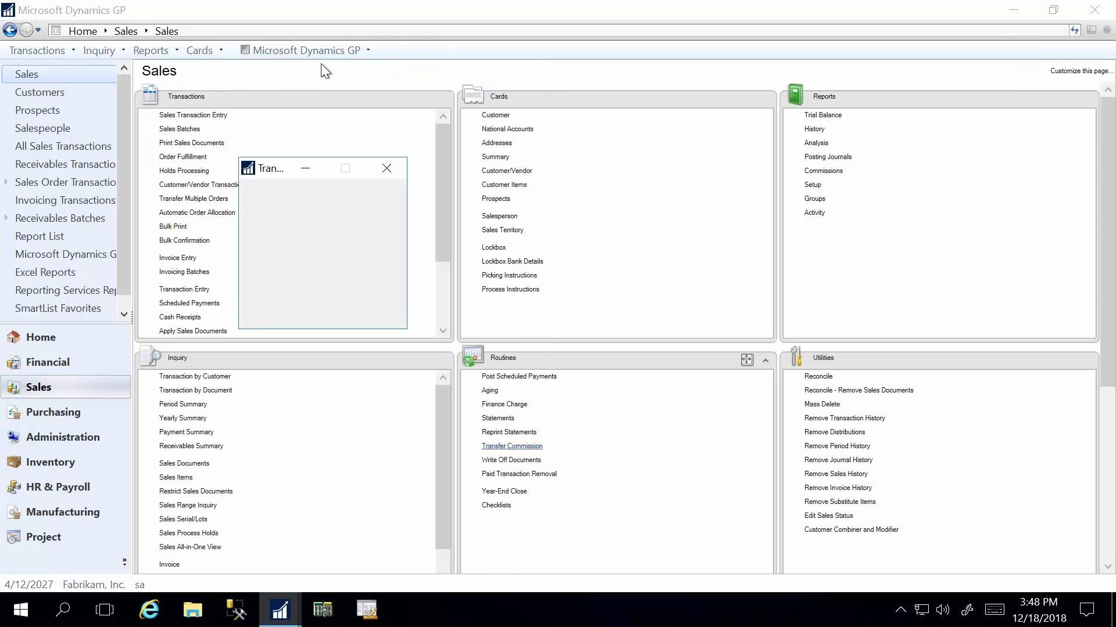
pyautogui.click(511, 460)
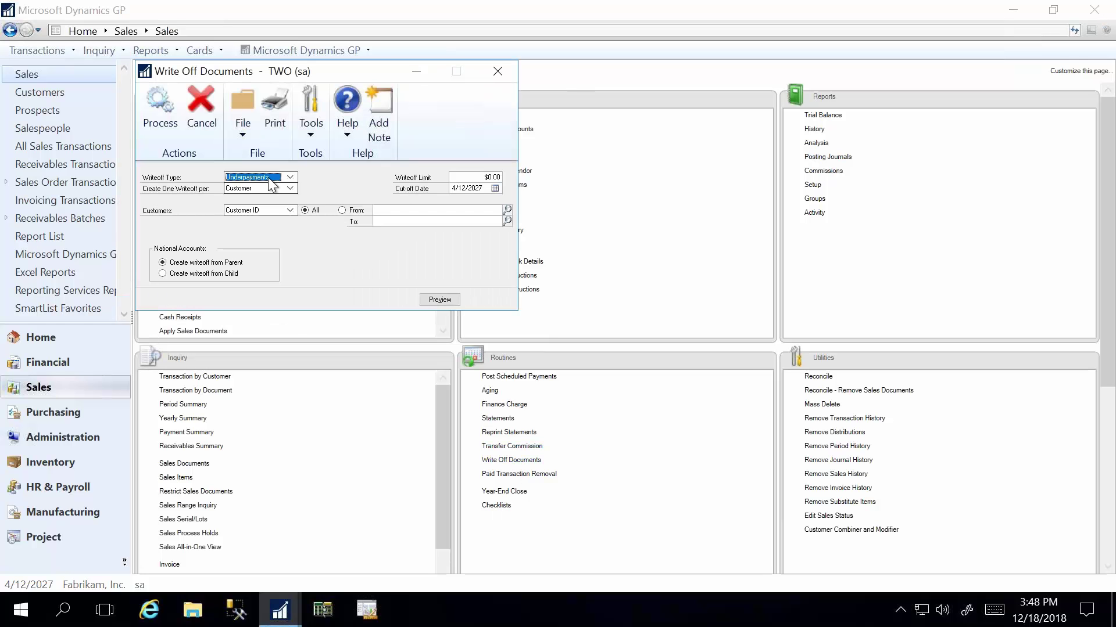
pyautogui.click(256, 178)
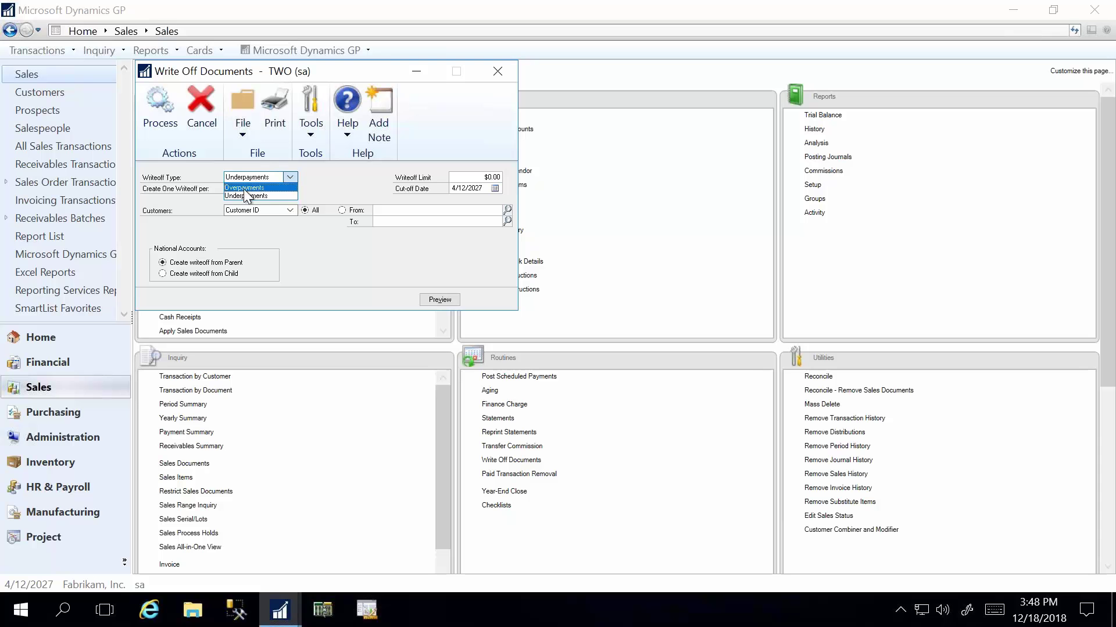
pyautogui.click(256, 195)
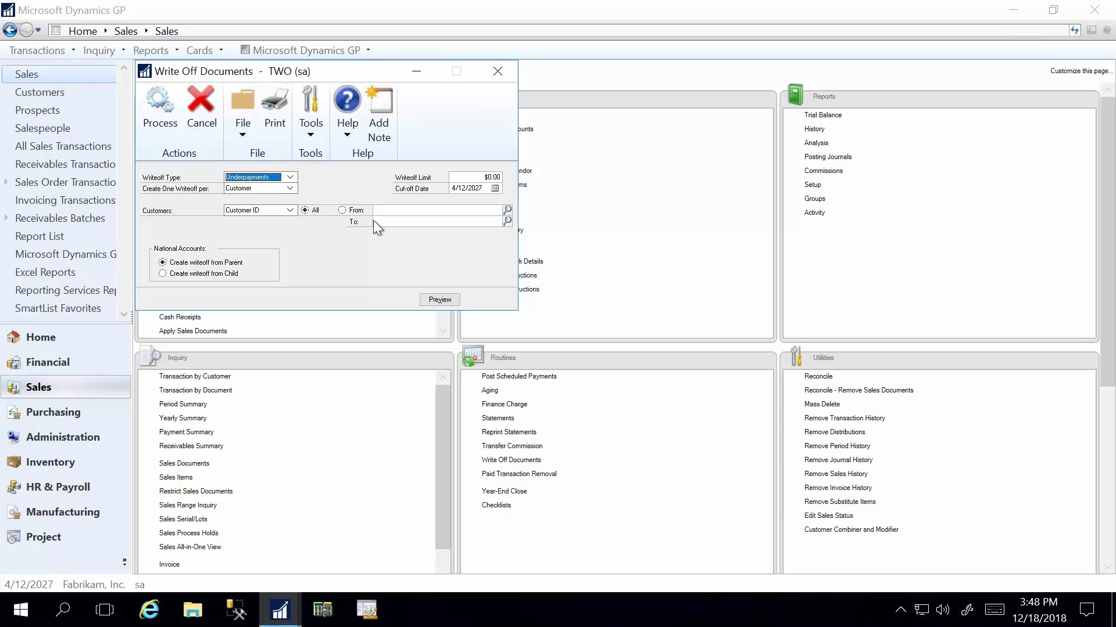
pyautogui.click(385, 210)
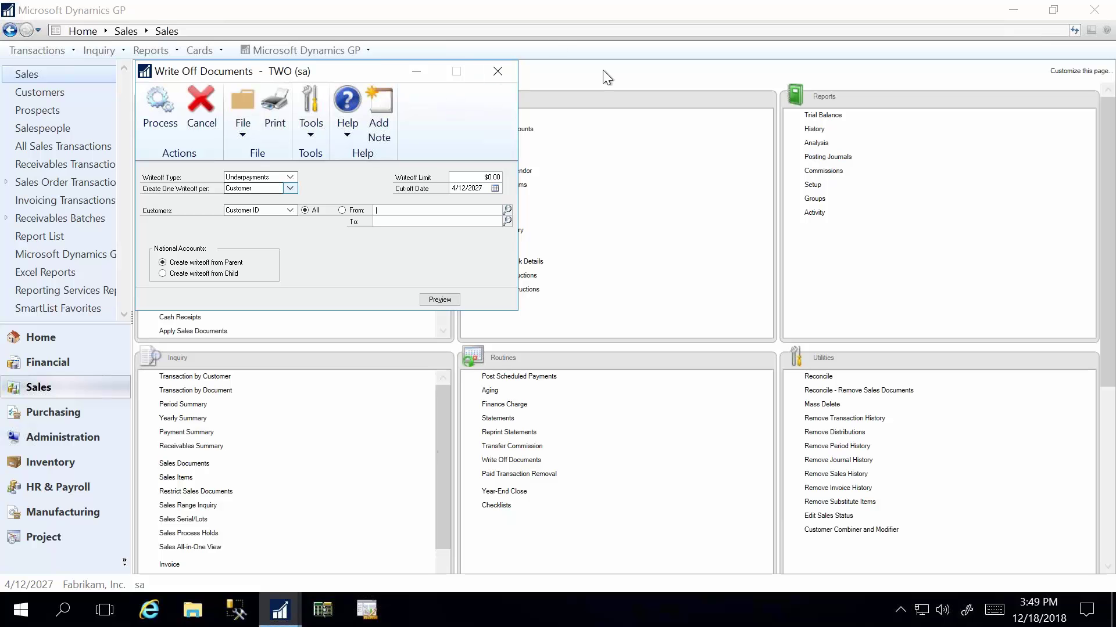
pyautogui.click(499, 70)
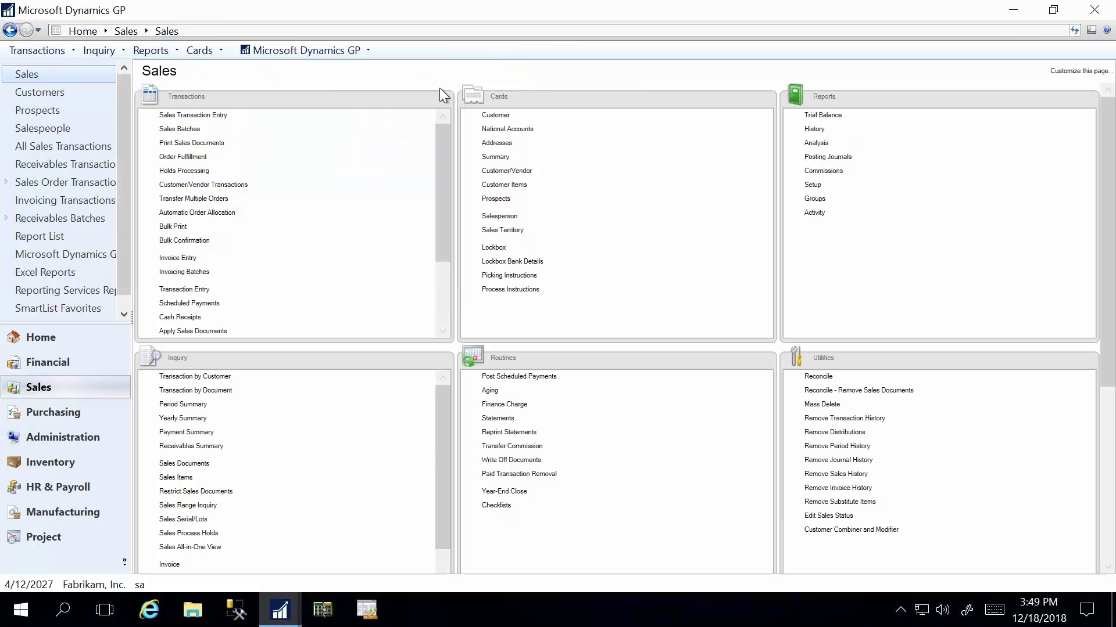
# Step: Examine the company's Document Attachment Setup options, including the default location, maximum file size and flow settings, and close the window
pyautogui.click(48, 439)
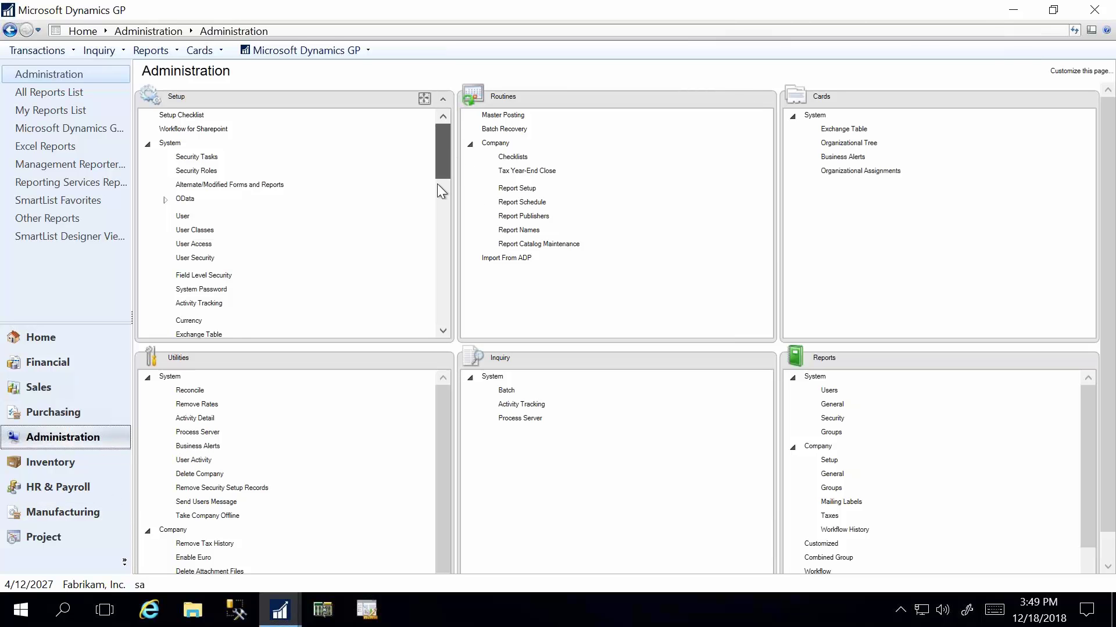
pyautogui.scroll(-3, 436, 198)
pyautogui.moveTo(434, 200); pyautogui.dragTo(445, 291)
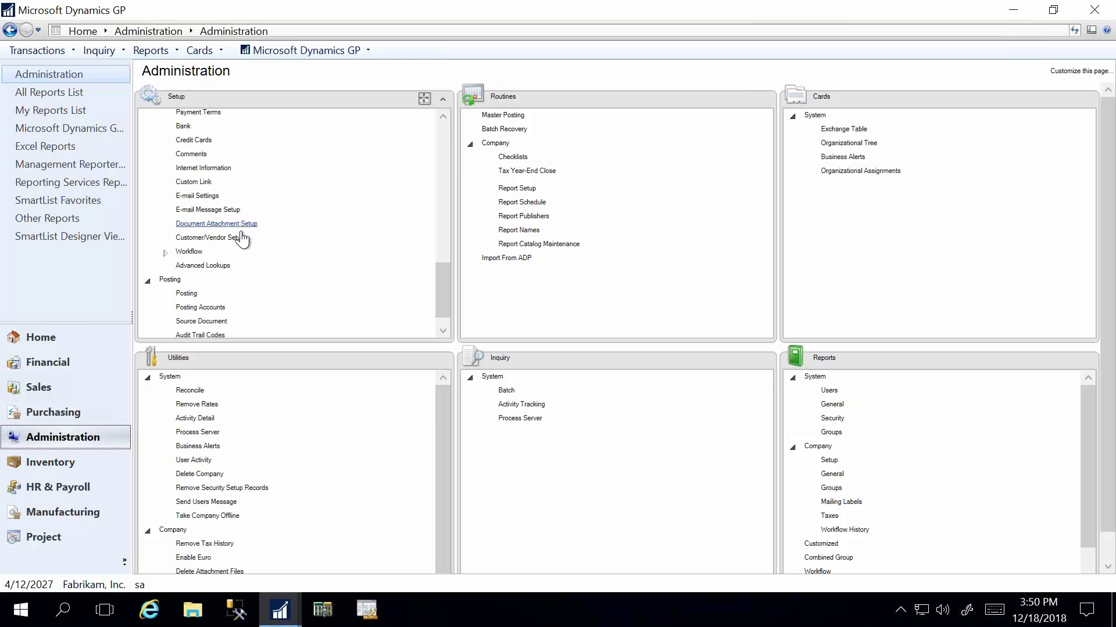
pyautogui.click(213, 224)
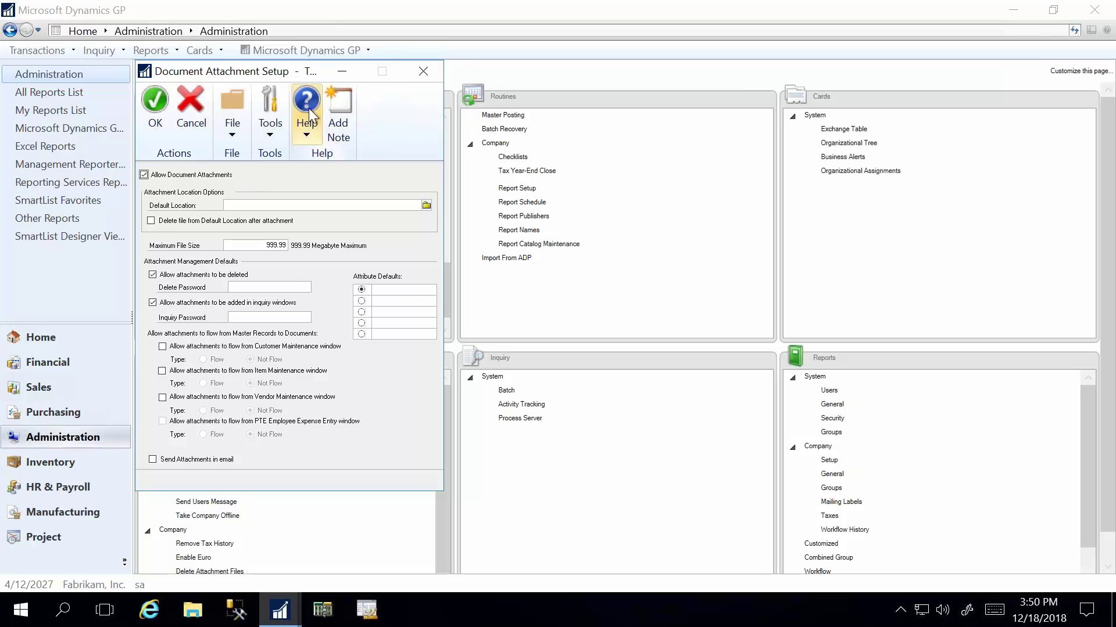
pyautogui.click(424, 69)
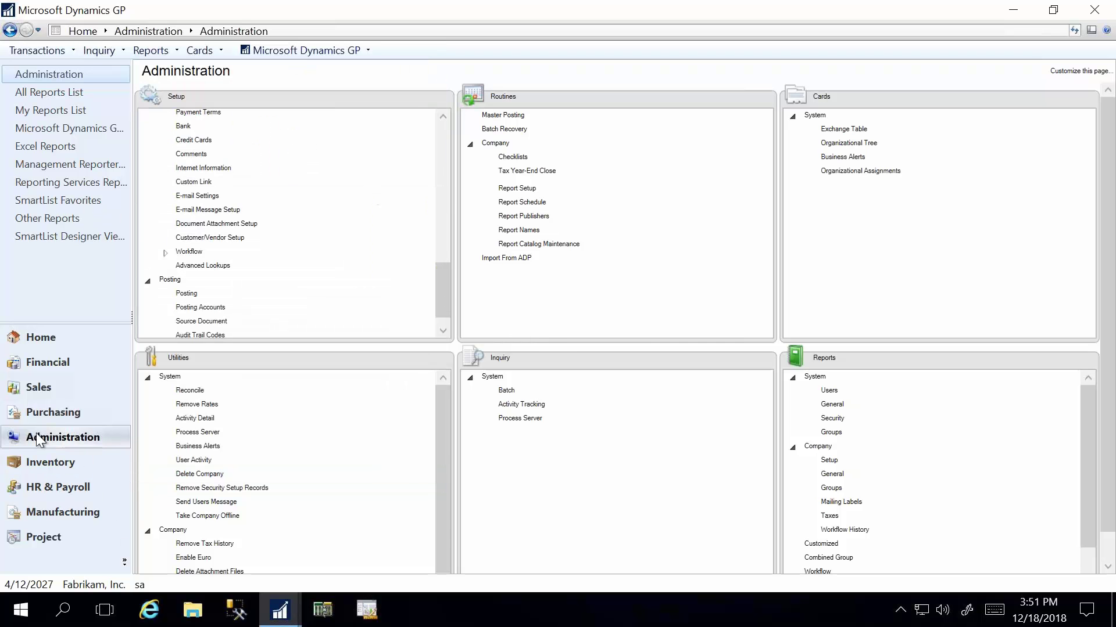
# Step: Bring up the vendor card of A Travel Company in Vendor Maintenance
pyautogui.click(58, 412)
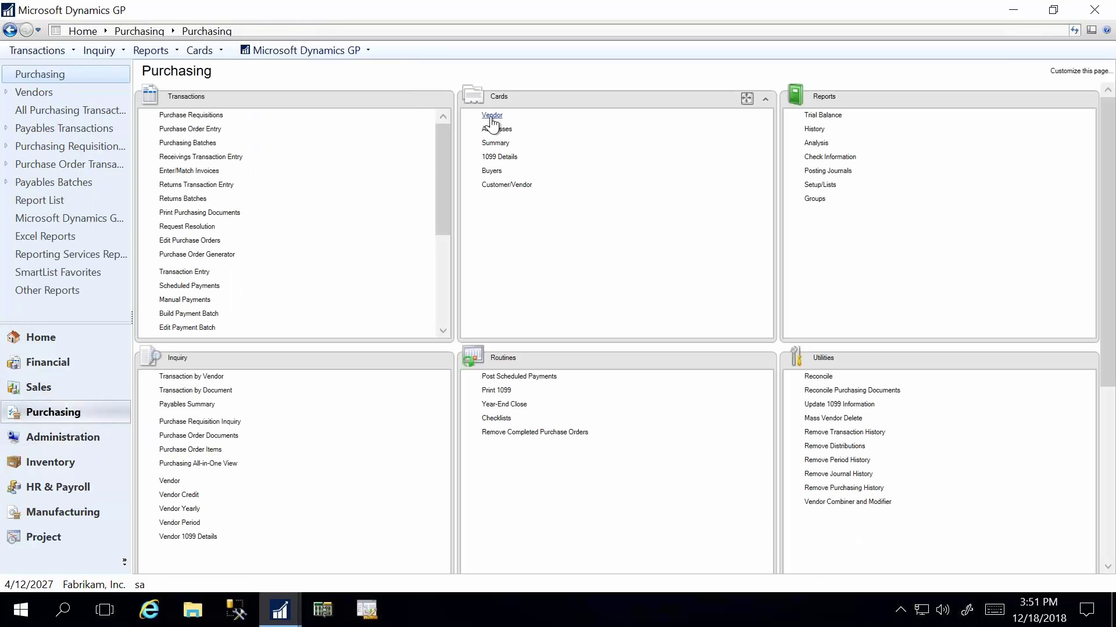
pyautogui.click(493, 116)
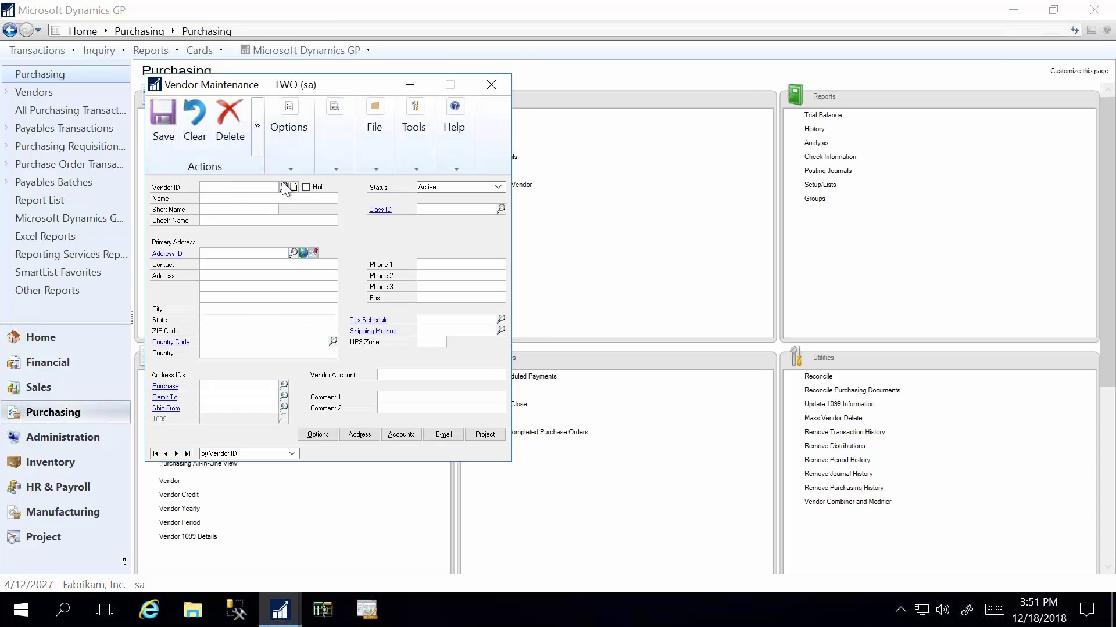
pyautogui.click(282, 186)
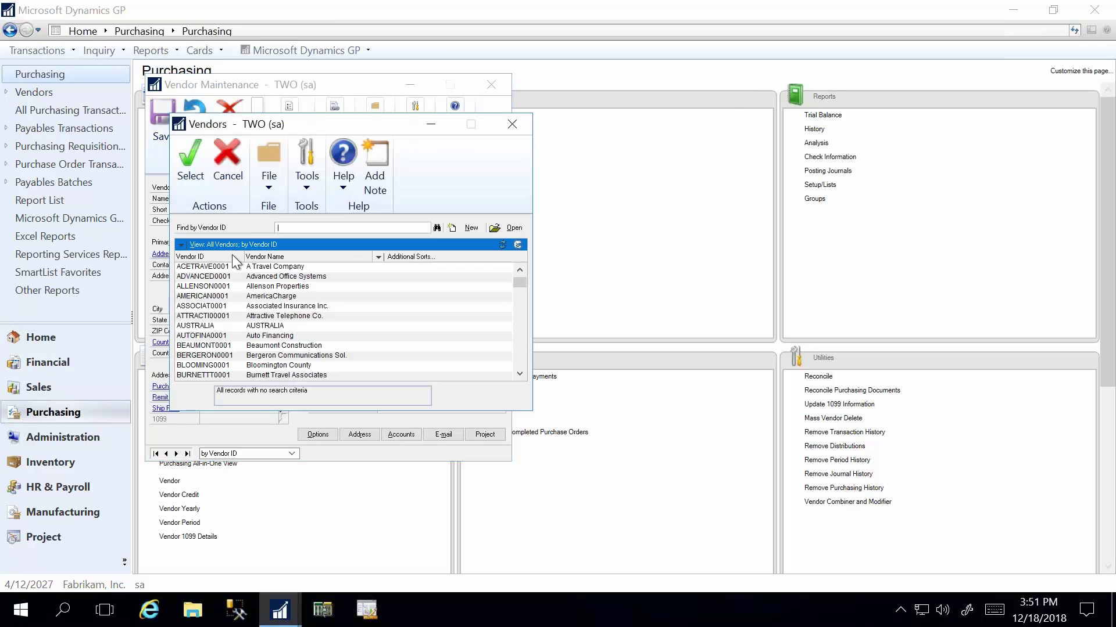
pyautogui.doubleClick(279, 267)
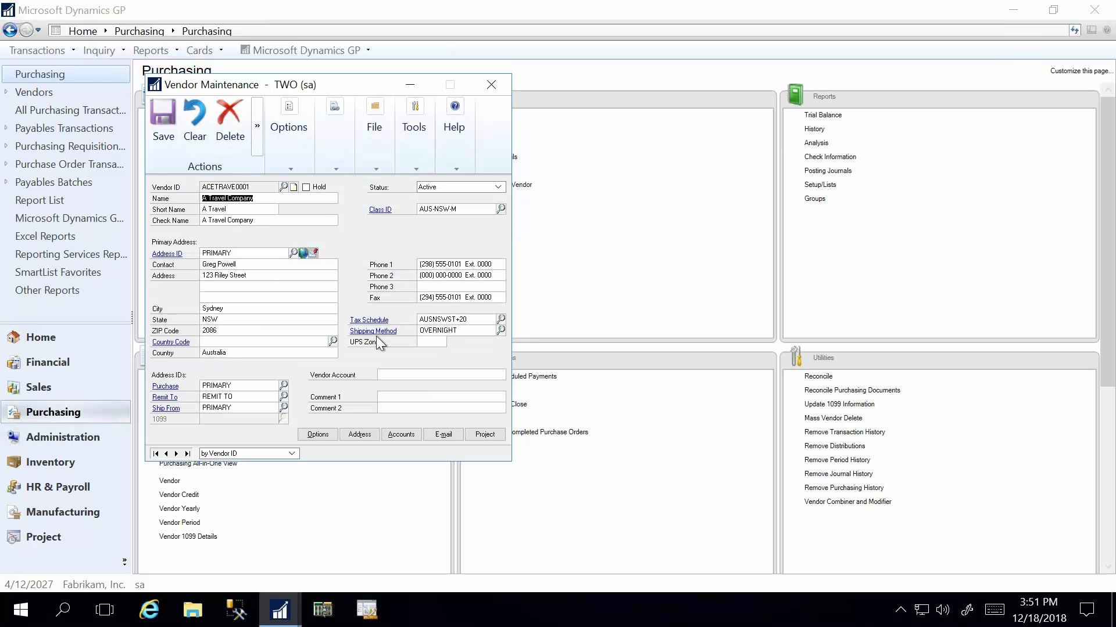
# Step: Attach the TEST DOC file from the desktop to the A Travel Company vendor card
pyautogui.click(258, 126)
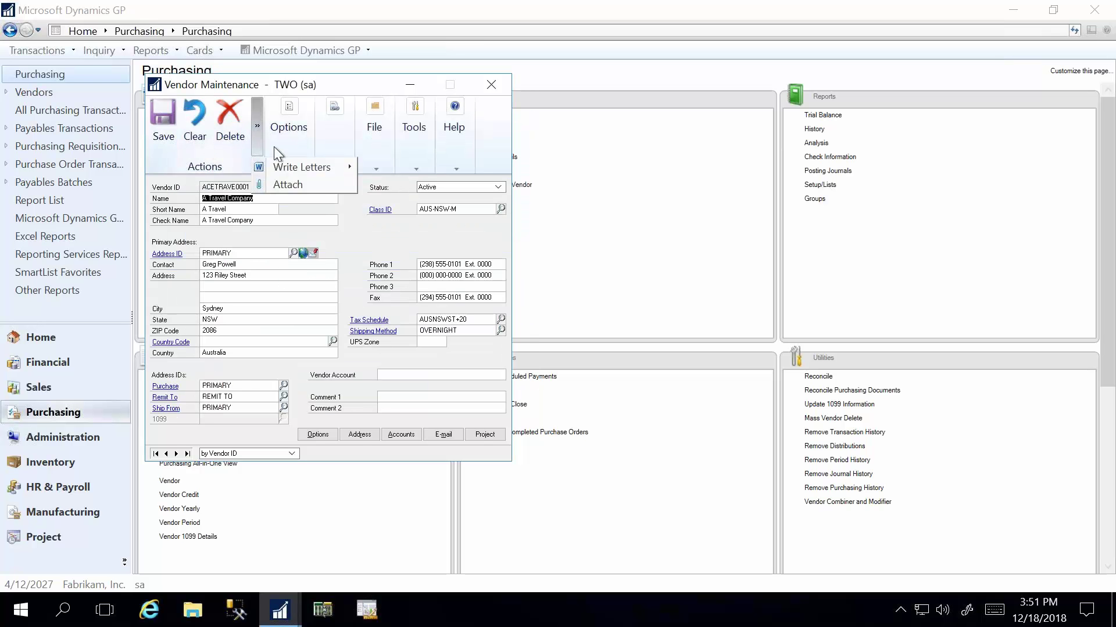
pyautogui.click(277, 183)
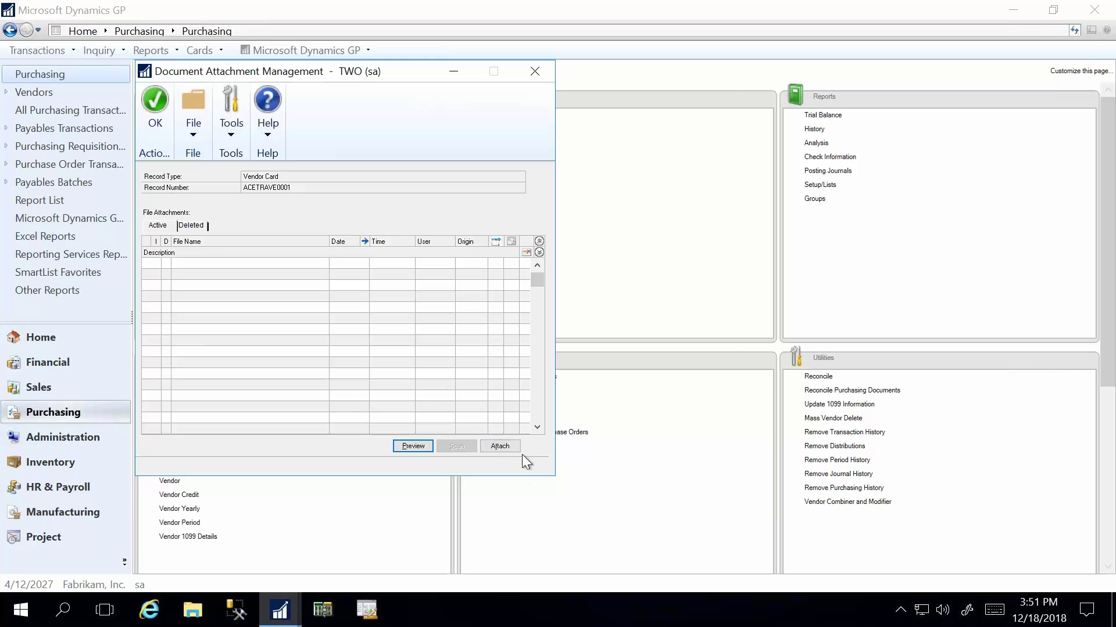
pyautogui.click(503, 446)
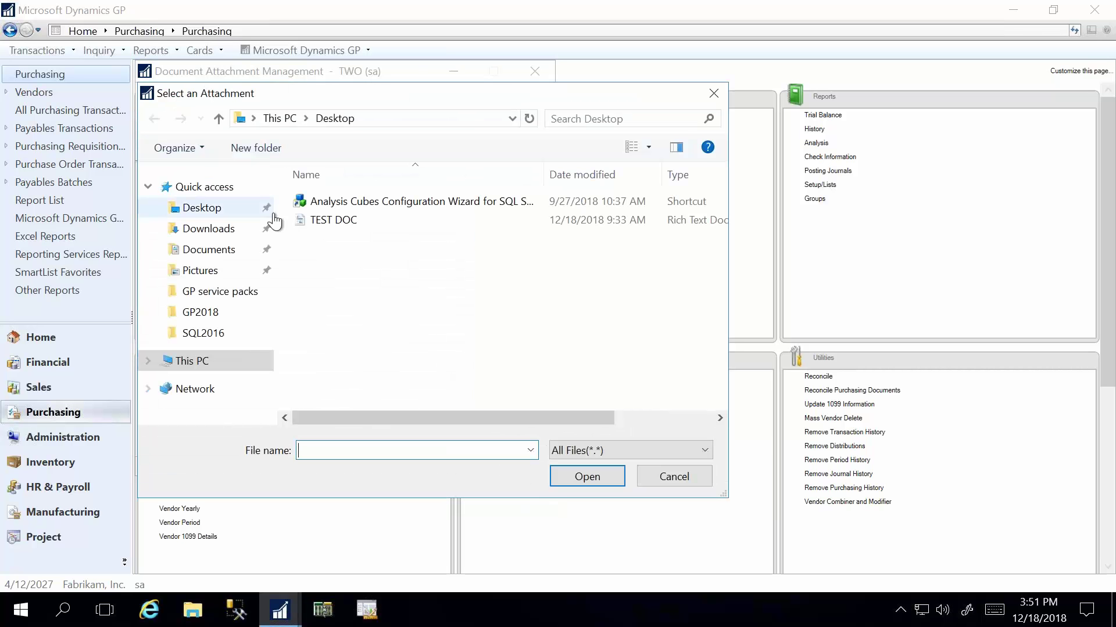
pyautogui.doubleClick(326, 219)
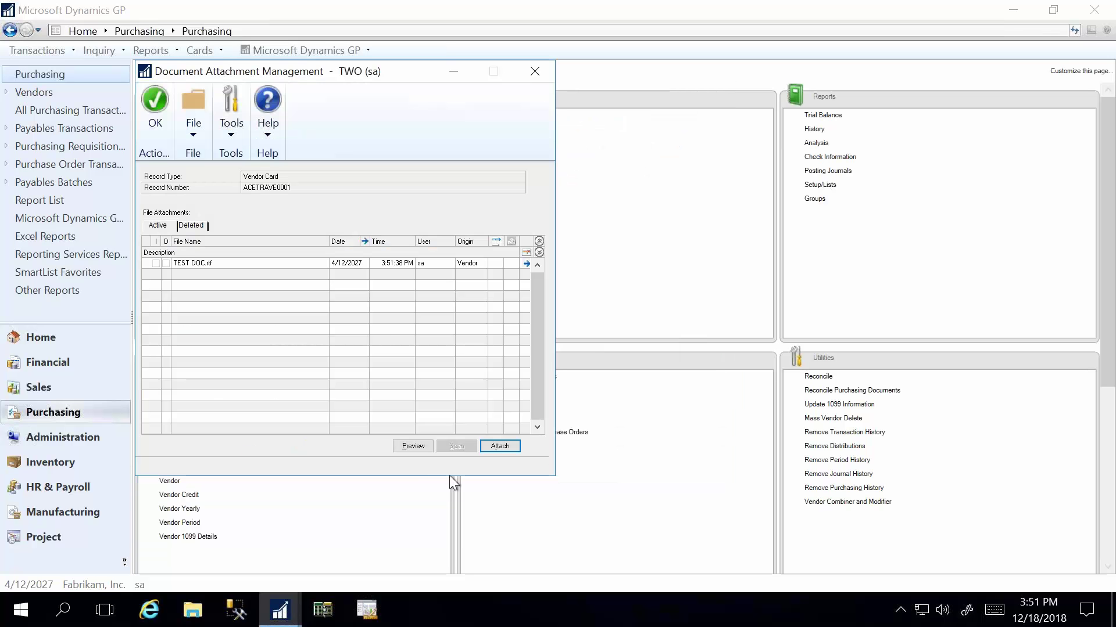
pyautogui.click(151, 101)
# Step: Preview the vendor's attached TEST DOC.rtf, close the attachment window and save the vendor card
pyautogui.click(256, 134)
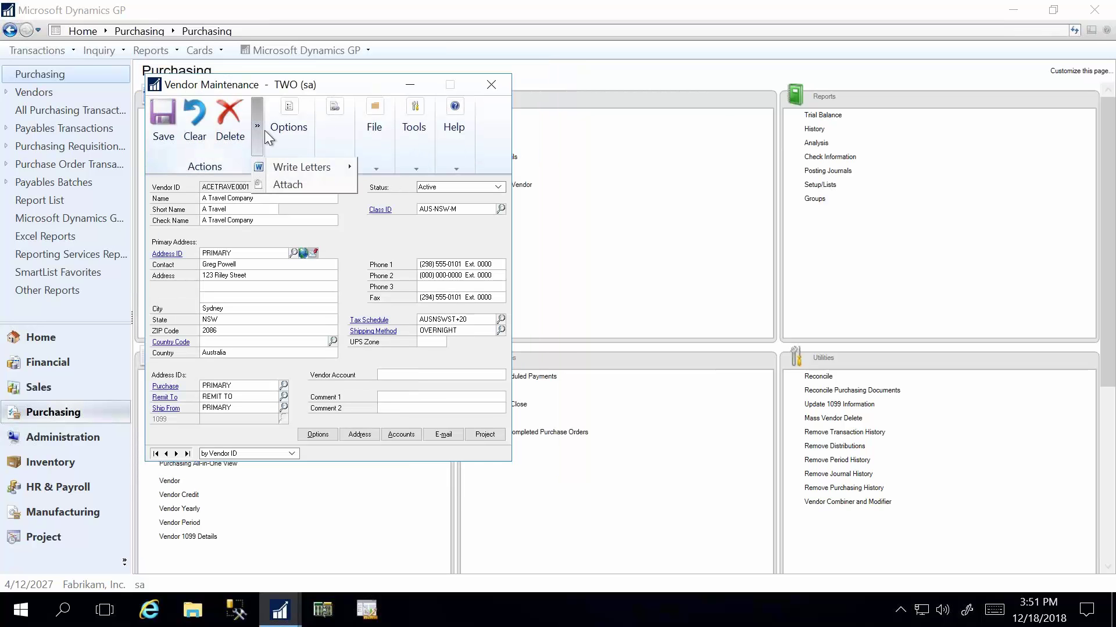
pyautogui.click(281, 184)
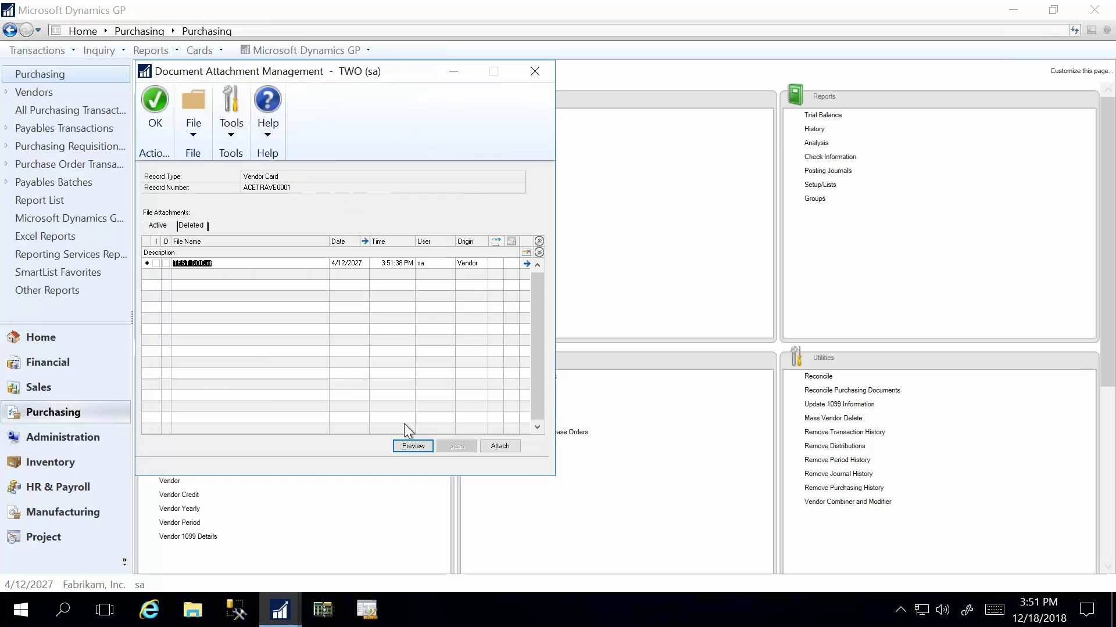
pyautogui.click(407, 450)
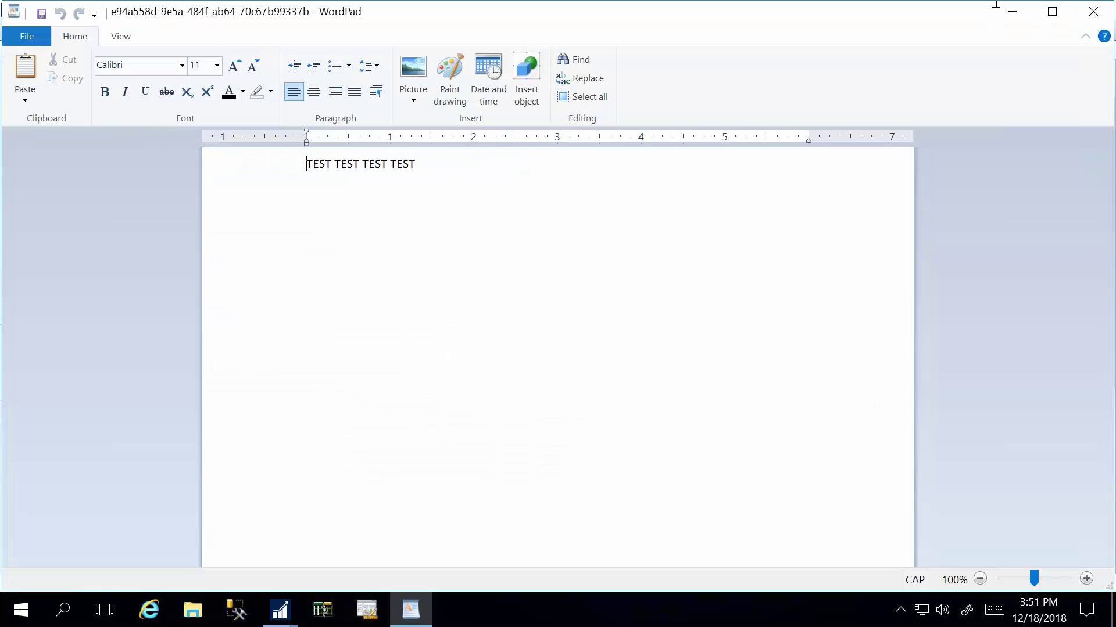
pyautogui.click(1098, 11)
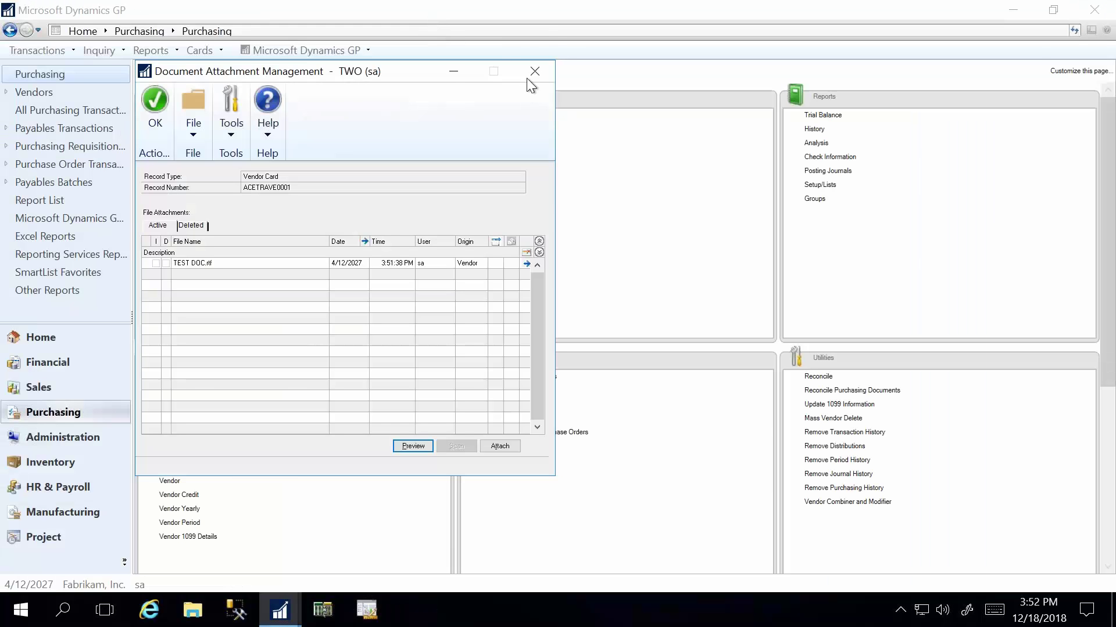
pyautogui.click(536, 69)
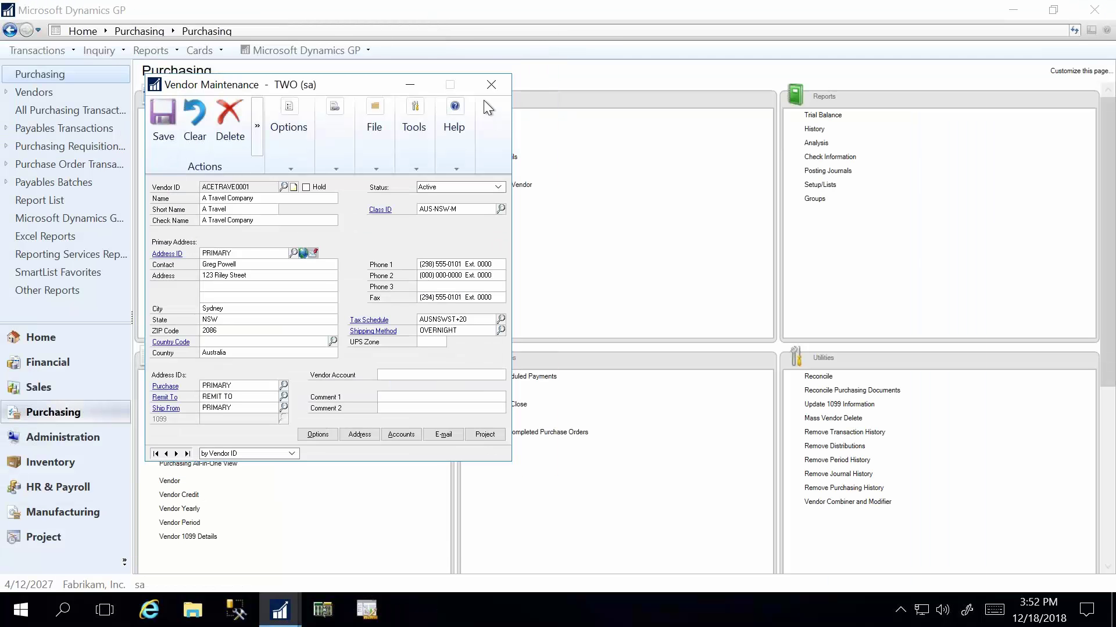
pyautogui.click(157, 112)
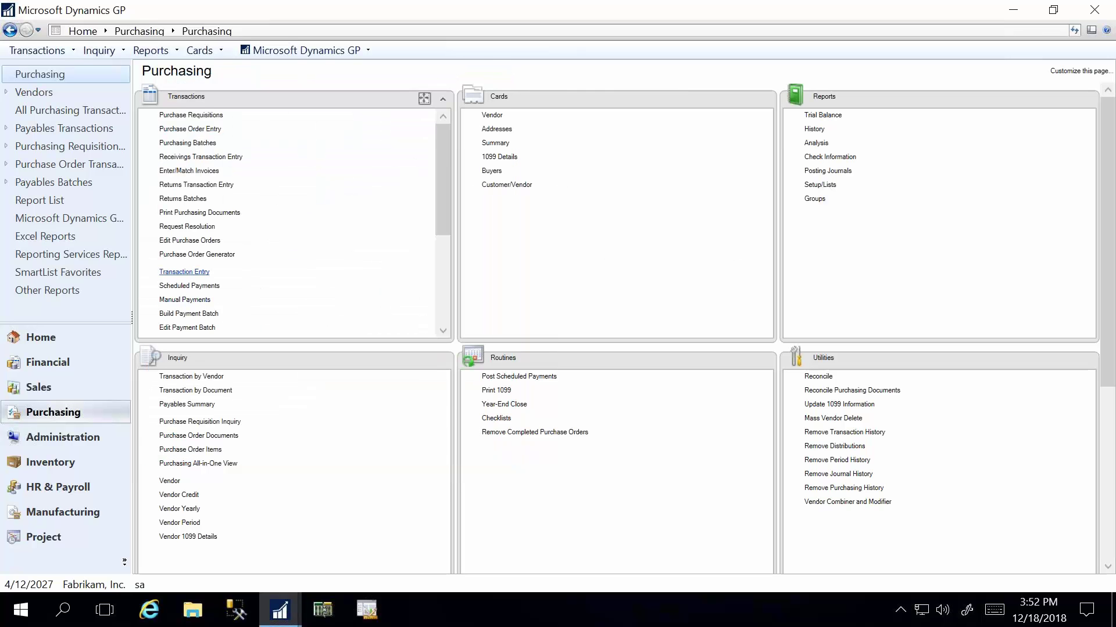
# Step: Start a payables transaction of type Invoice for the vendor A Travel Company
pyautogui.click(185, 272)
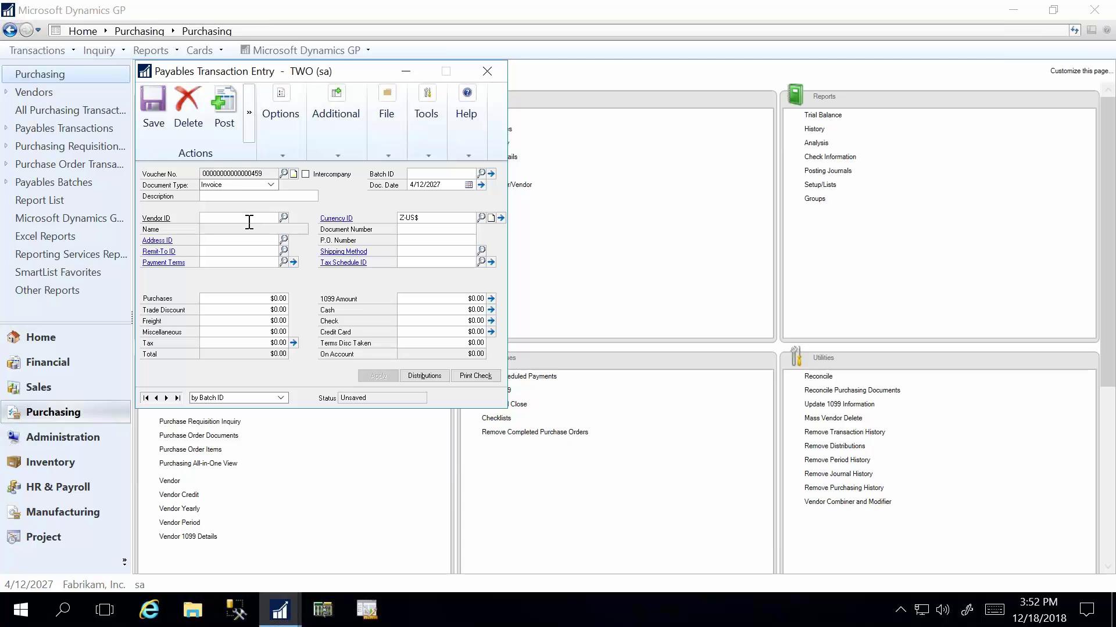
pyautogui.click(284, 218)
pyautogui.click(262, 277)
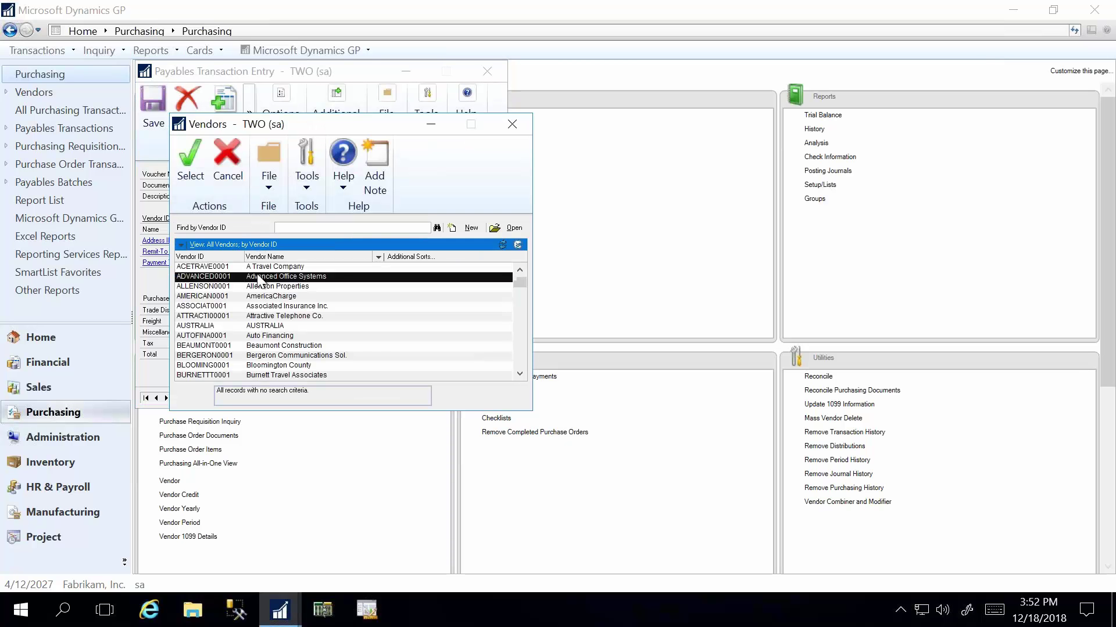
pyautogui.doubleClick(260, 267)
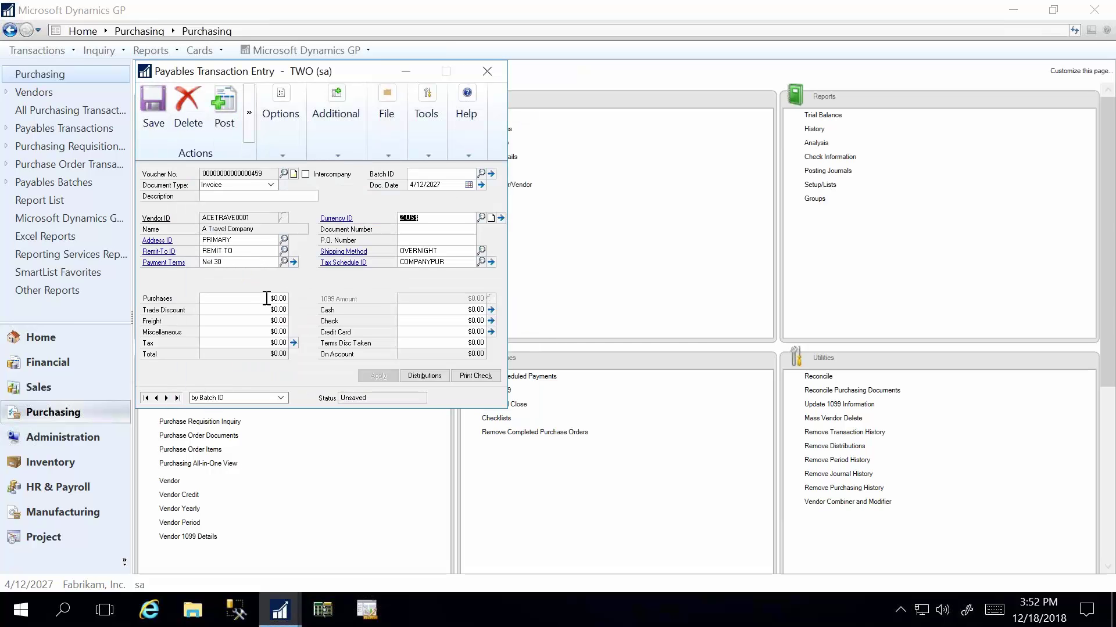
# Step: Set the invoice's purchases amount to $100.00 and its document number to 76876876
pyautogui.click(266, 298)
pyautogui.write('100.00')
pyautogui.press('Tab')
pyautogui.write('76876876')
# Step: Try to open the document attachments of the unsaved invoice, choosing to save the transaction first
pyautogui.click(248, 112)
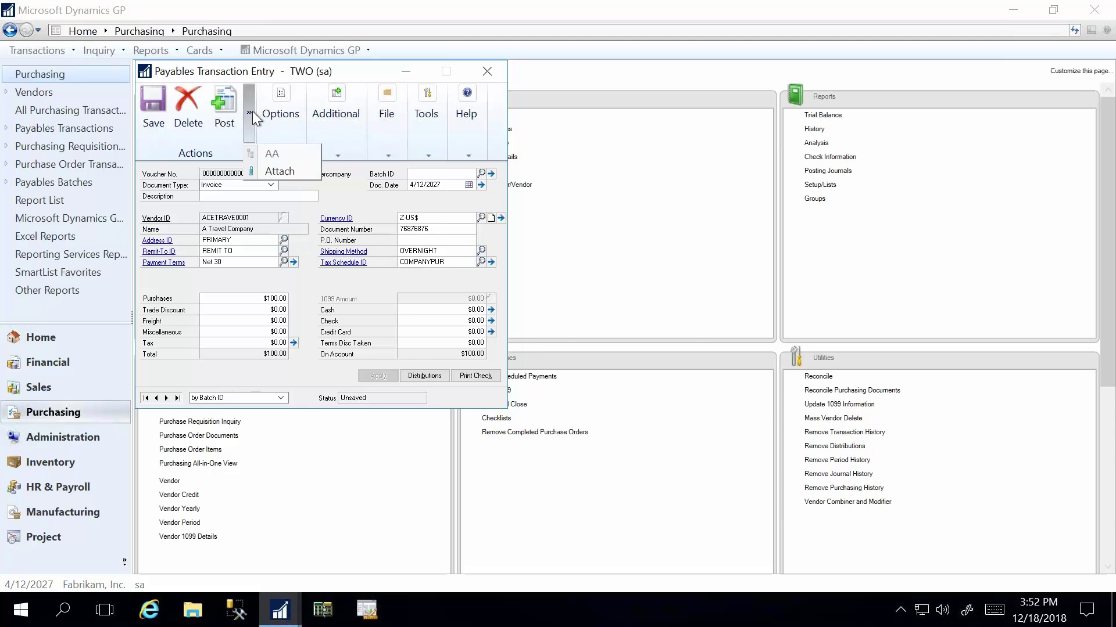
pyautogui.click(265, 173)
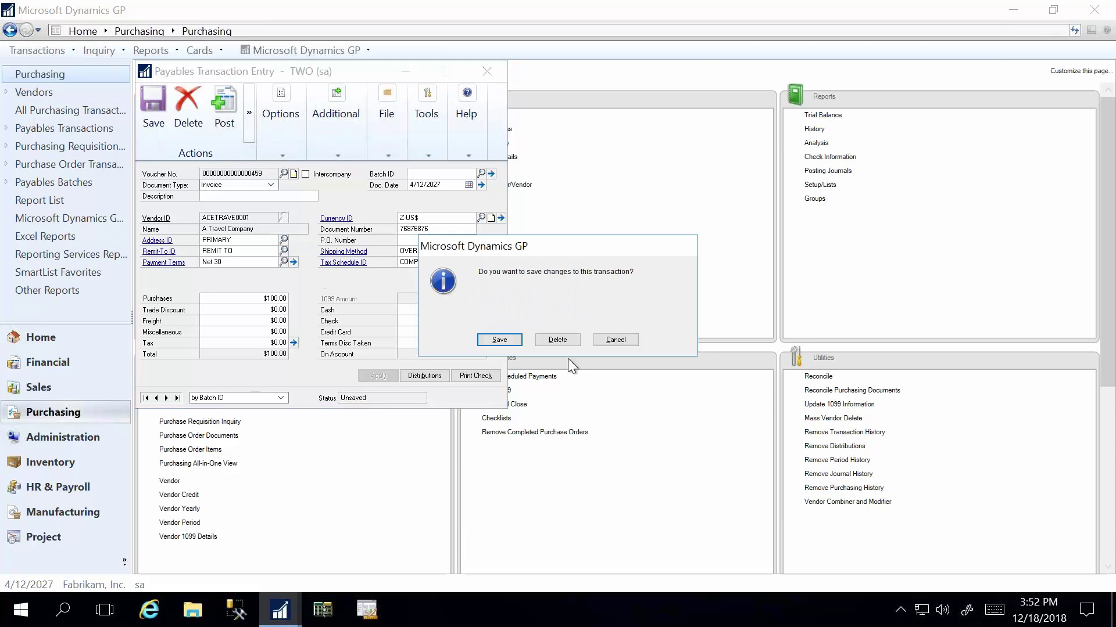
pyautogui.click(497, 341)
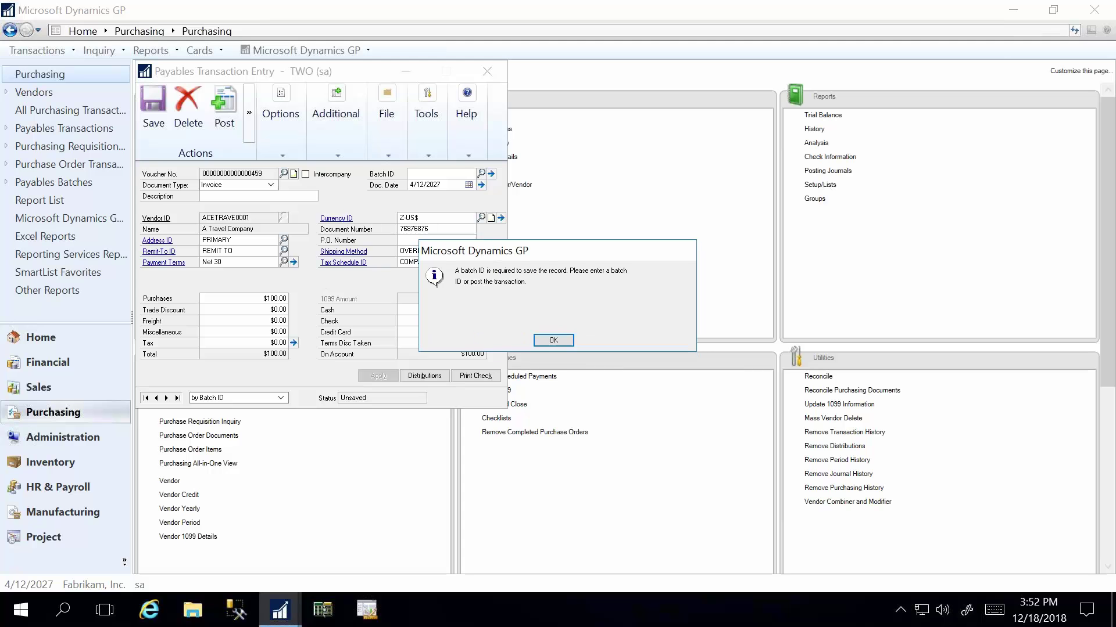
pyautogui.click(553, 341)
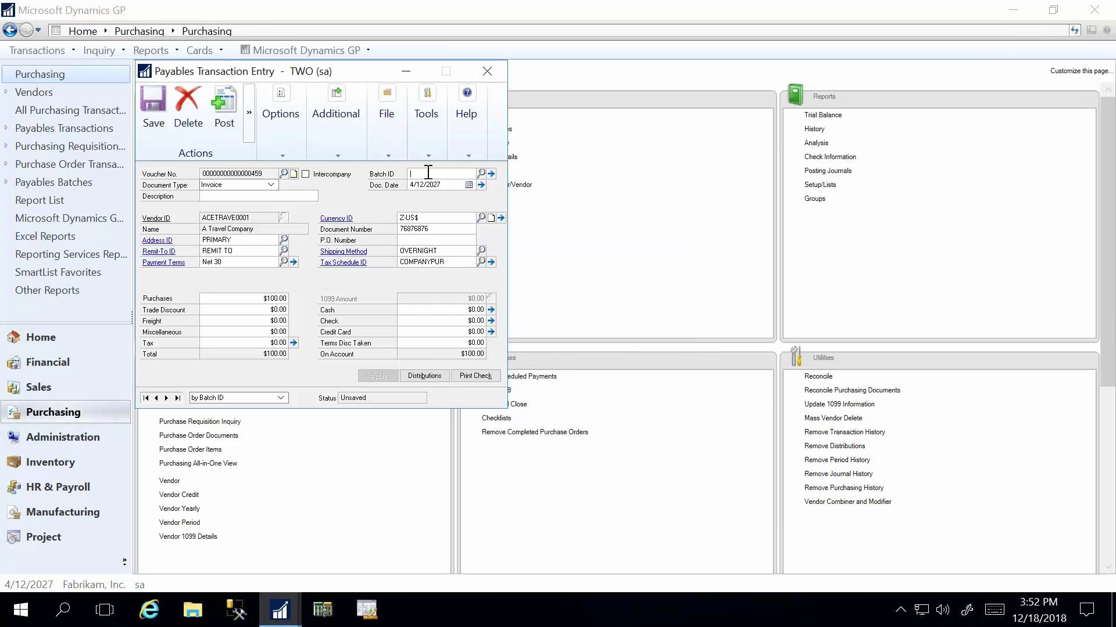
# Step: Assign the payables invoice to a new batch named TEST, adding and saving that batch when requested
pyautogui.write('T')
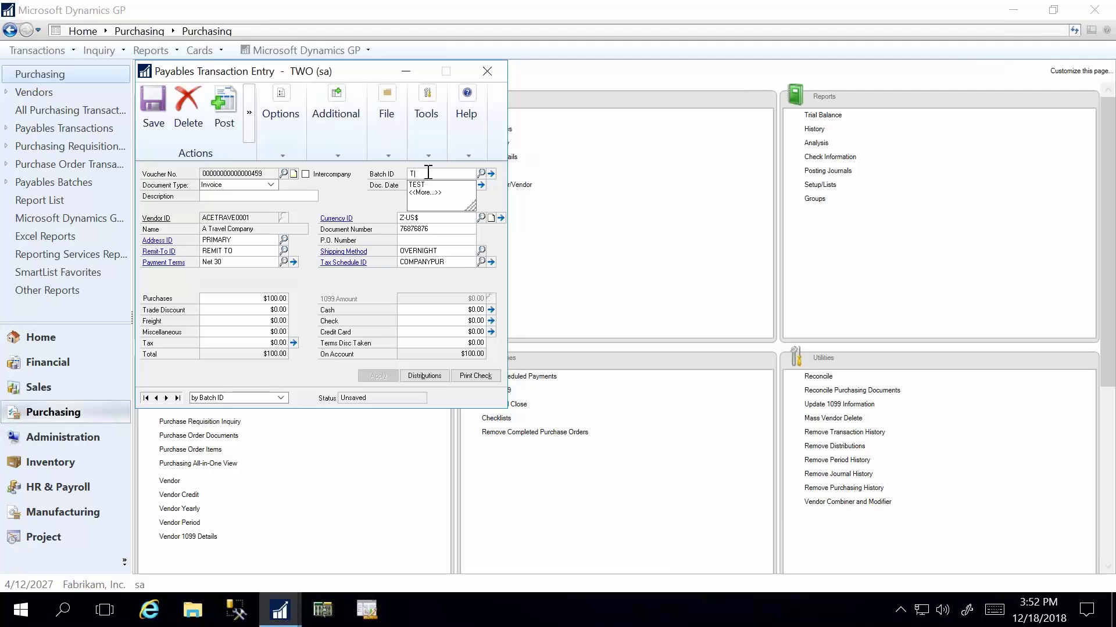
pyautogui.write('EST')
pyautogui.click(417, 185)
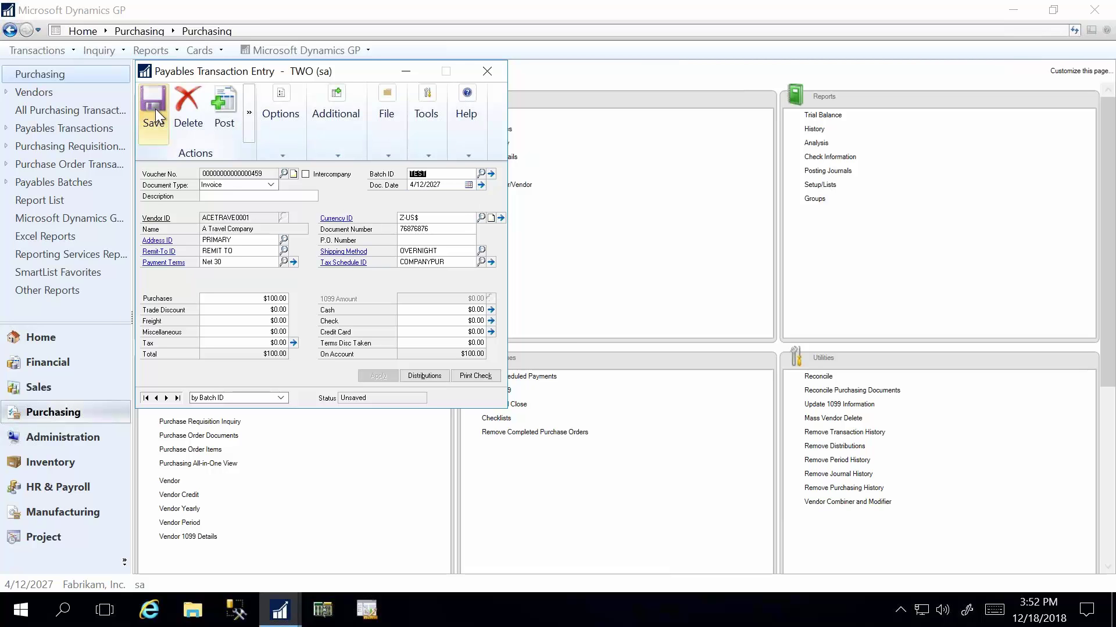
pyautogui.click(250, 119)
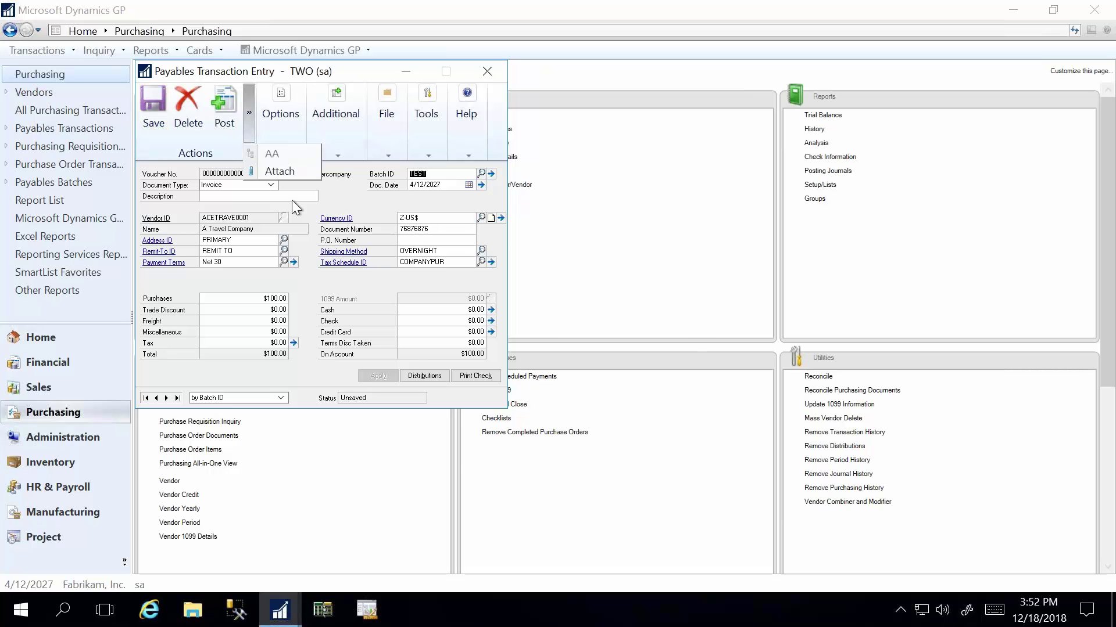
pyautogui.click(285, 173)
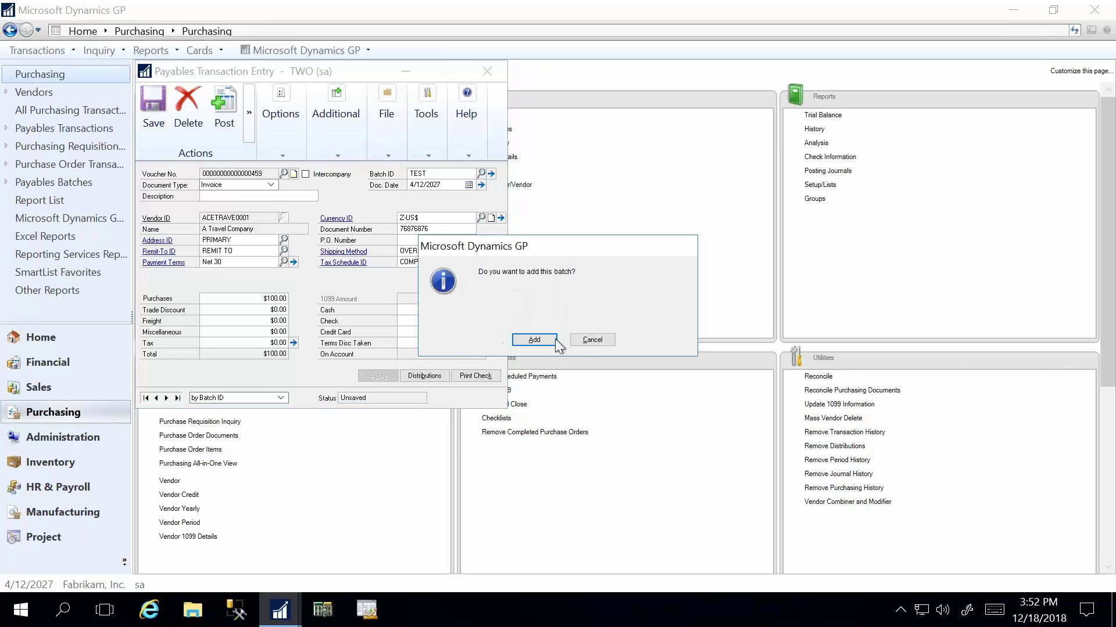
pyautogui.click(534, 339)
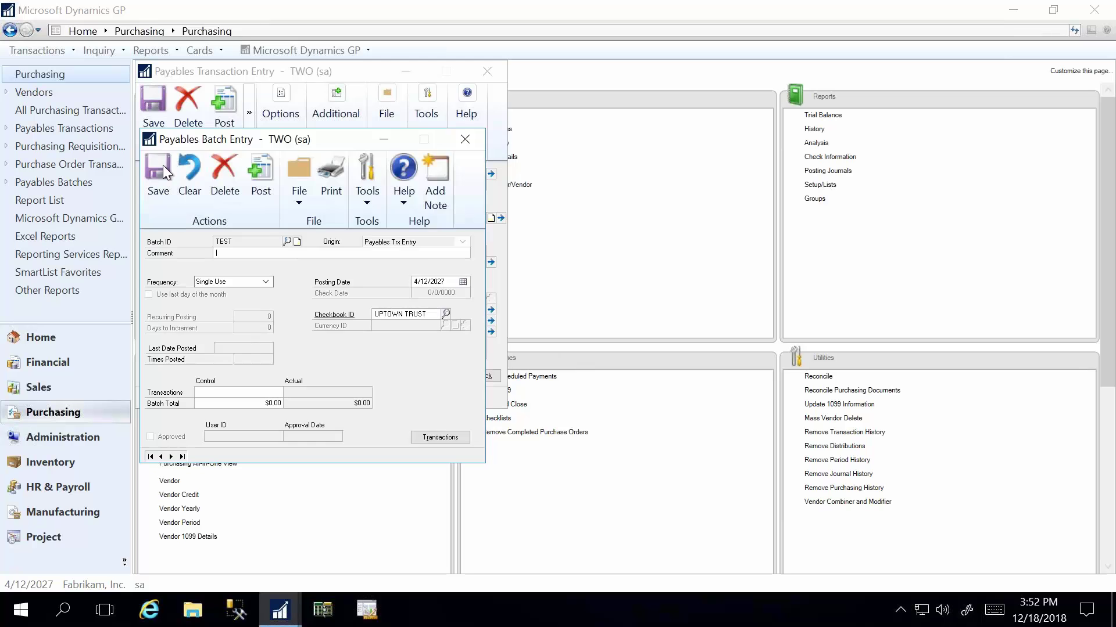
pyautogui.click(154, 183)
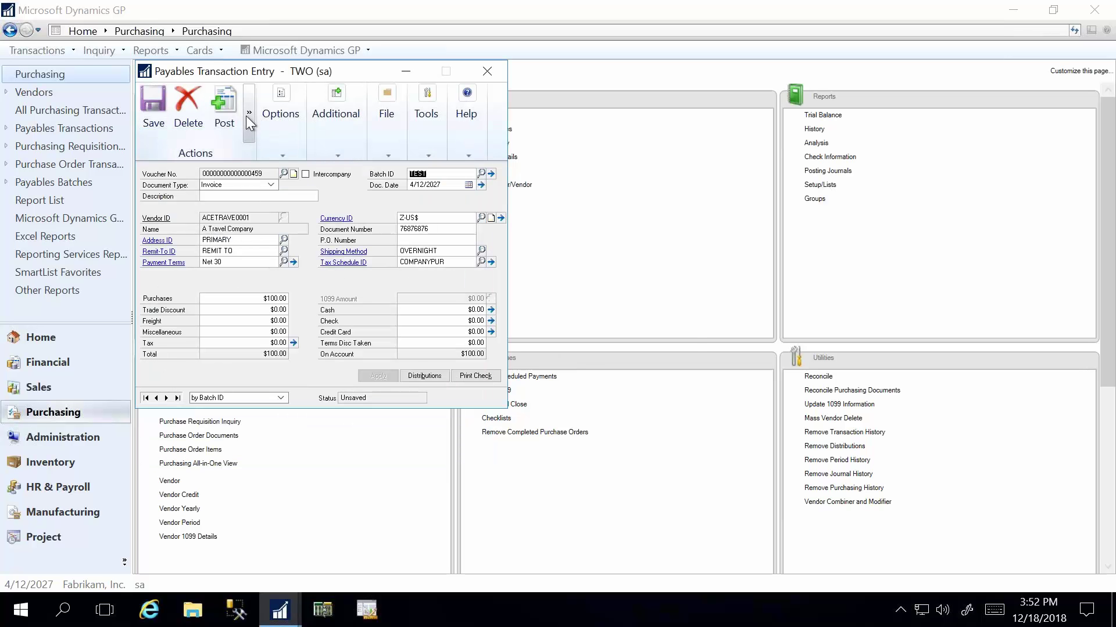
# Step: Attach TEST DOC from the Desktop to the payables invoice, saving the transaction before attaching and again after accepting the attachment
pyautogui.click(246, 116)
pyautogui.click(275, 176)
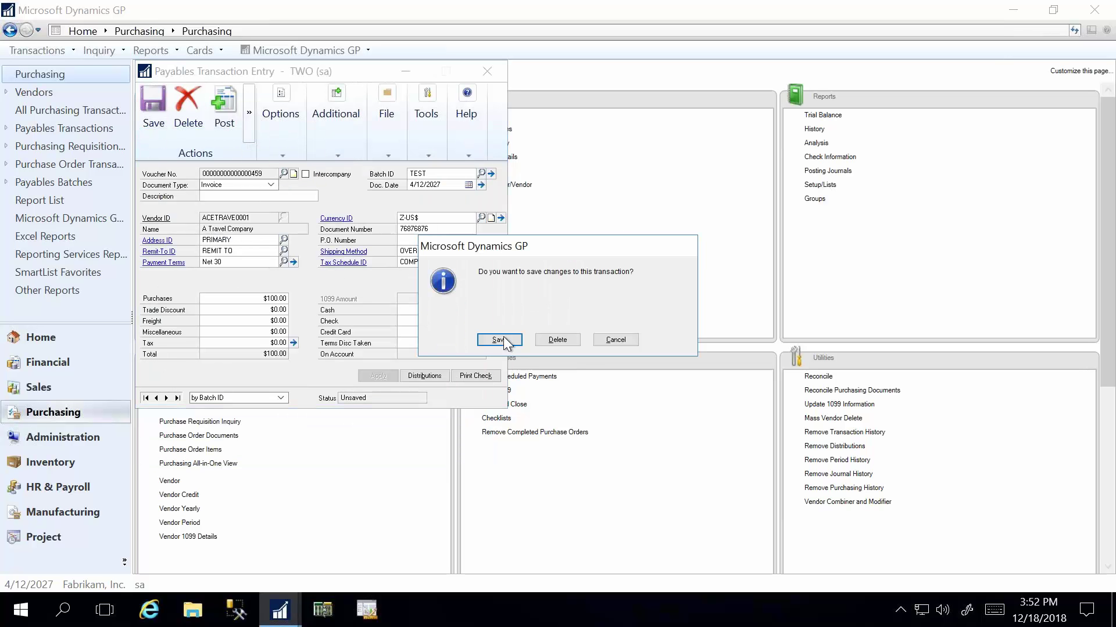
pyautogui.click(499, 340)
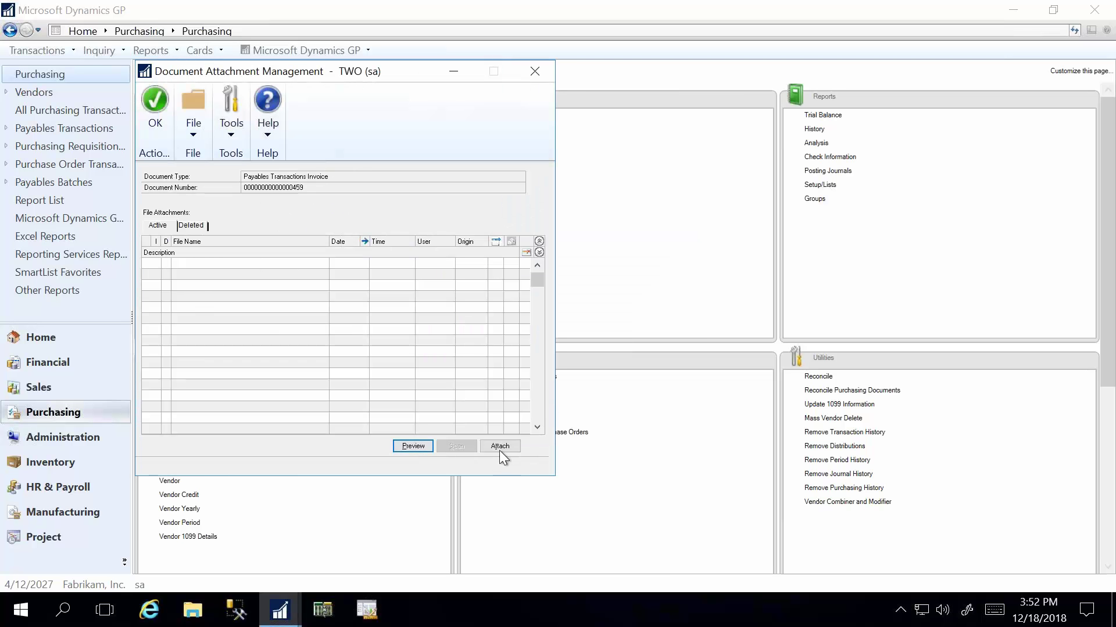
pyautogui.click(499, 447)
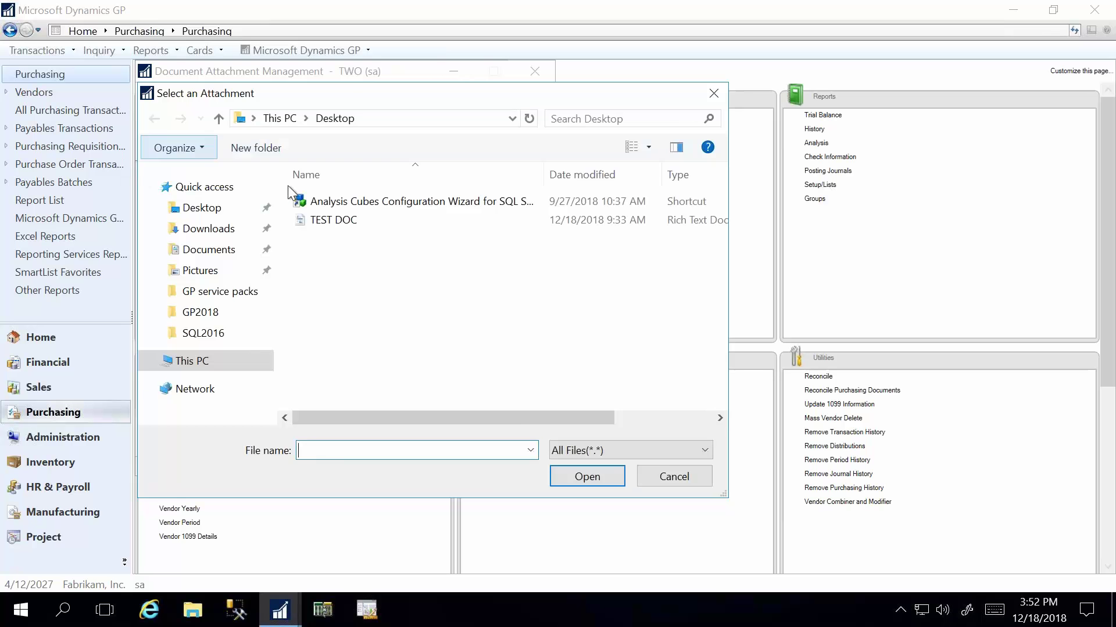
pyautogui.doubleClick(335, 221)
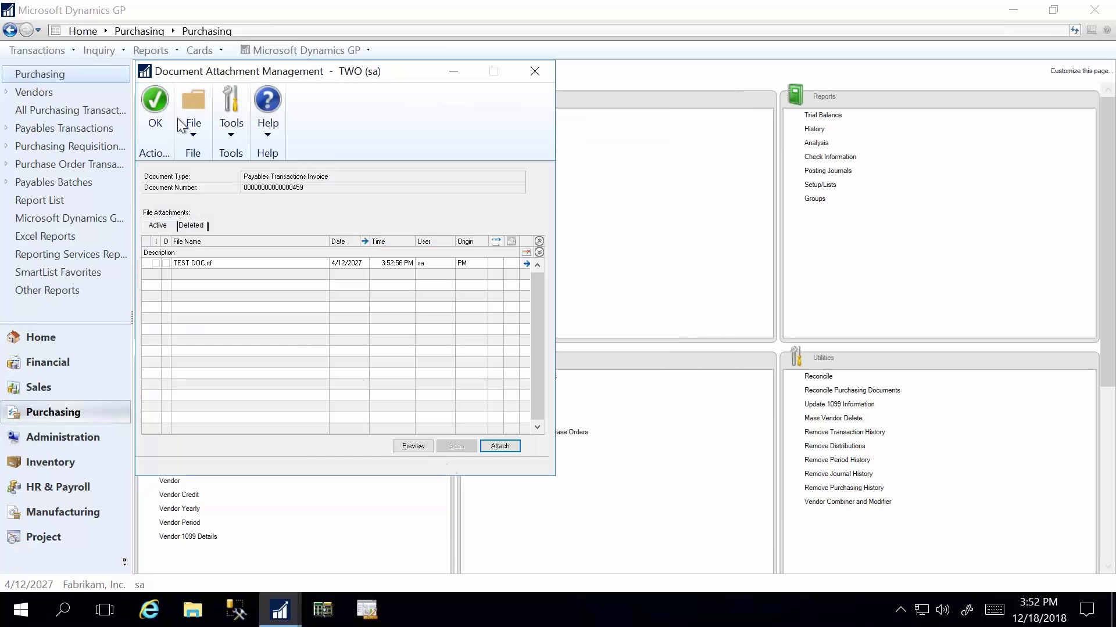
pyautogui.click(155, 120)
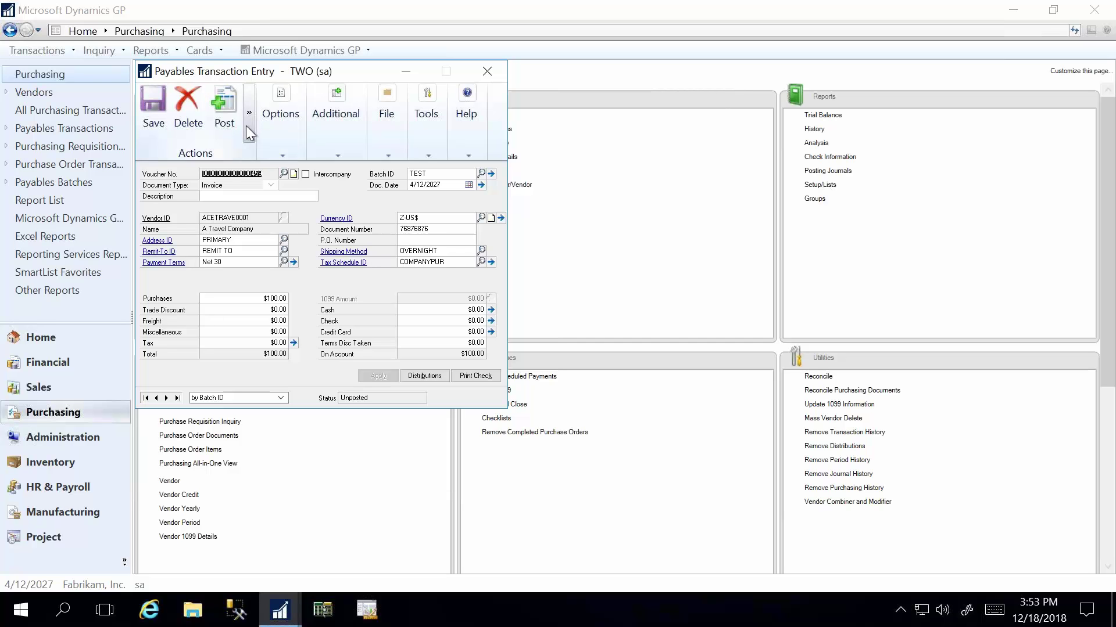
pyautogui.click(246, 125)
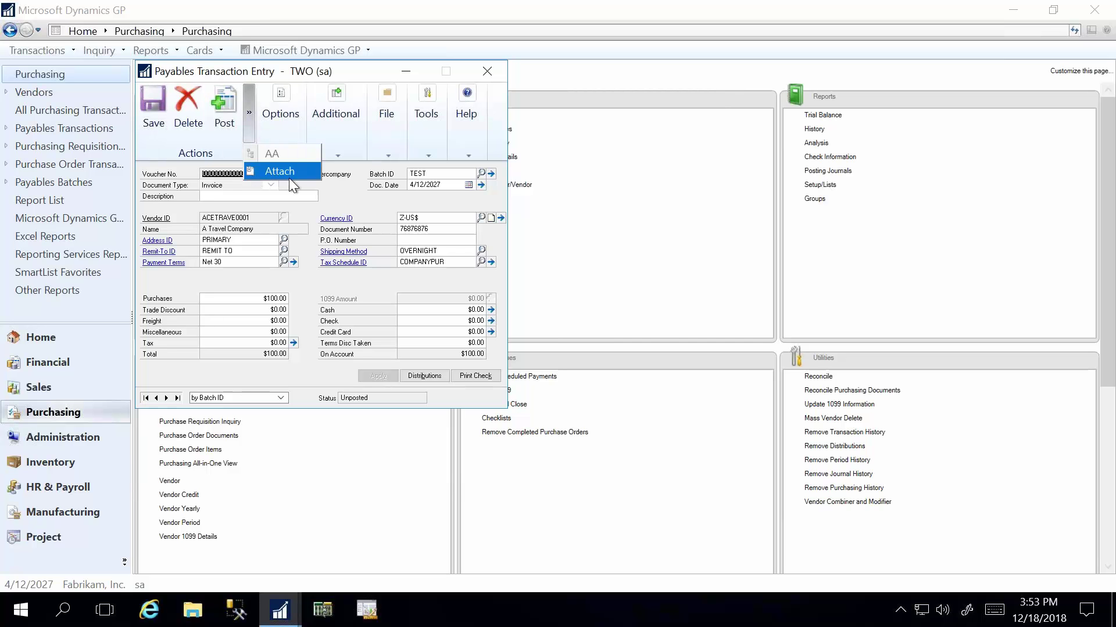
pyautogui.click(146, 102)
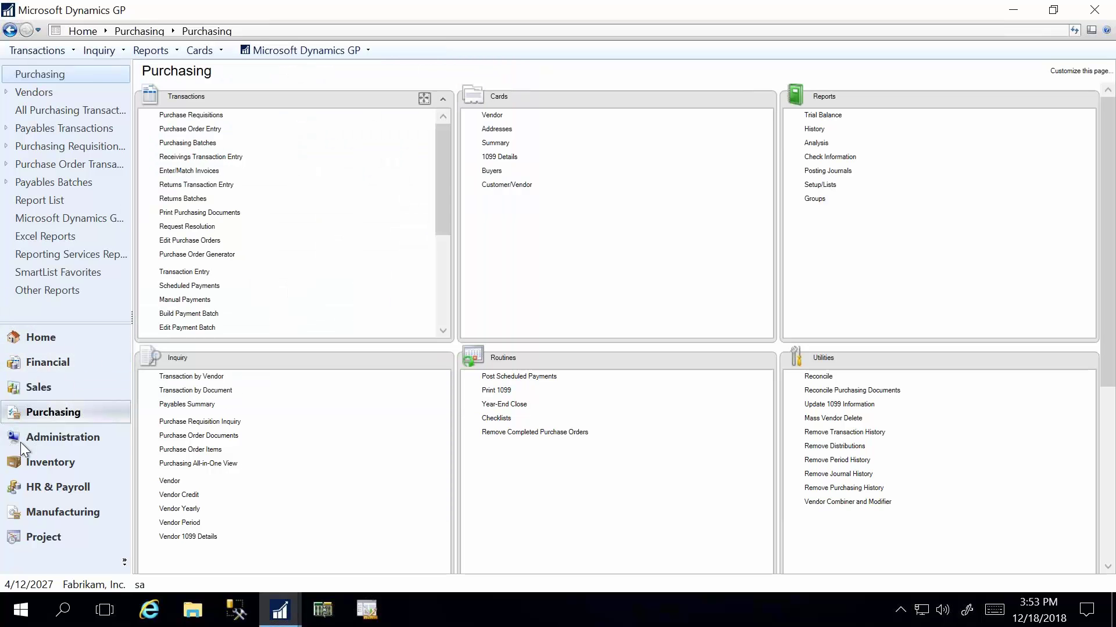
# Step: Start a general journal entry in the Financial area with Cash - Operating Account (000-1100-00) on its first line
pyautogui.click(60, 360)
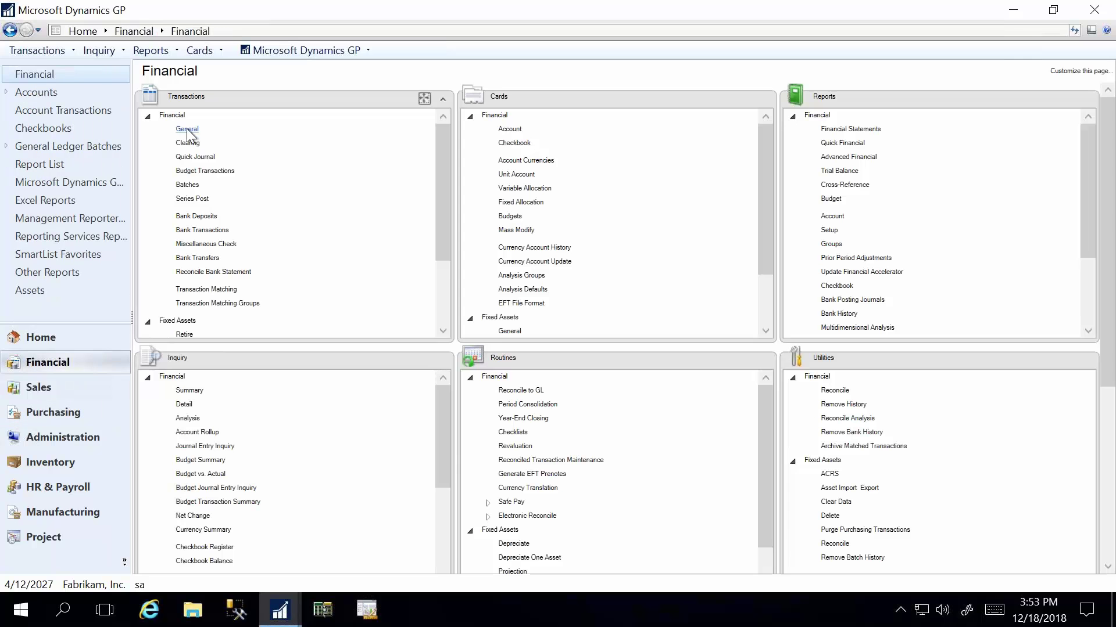
pyautogui.click(187, 130)
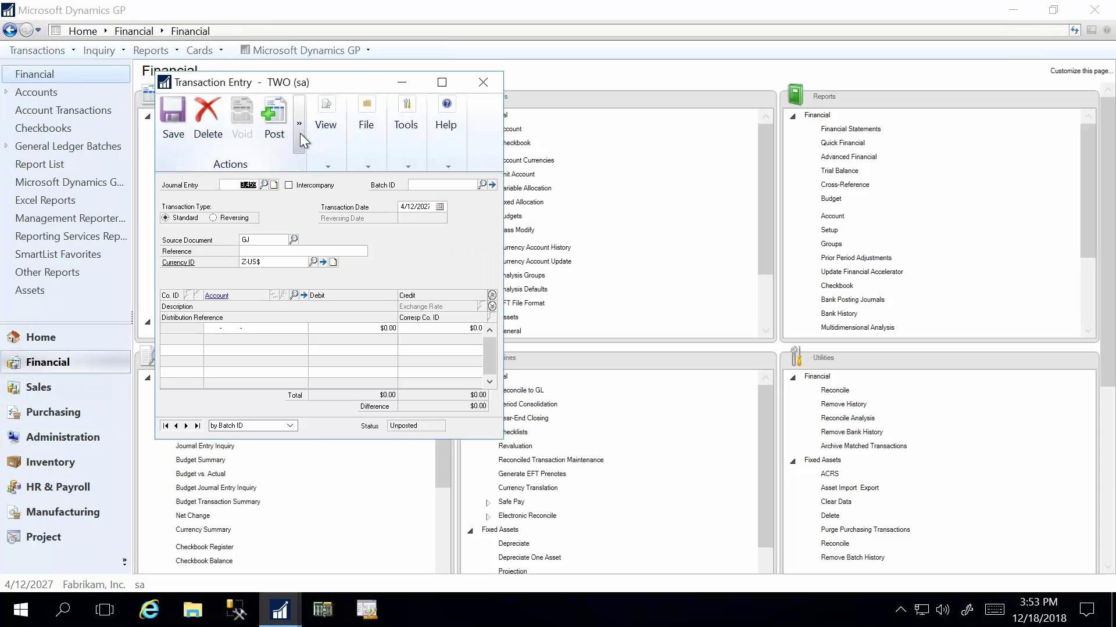
pyautogui.click(300, 133)
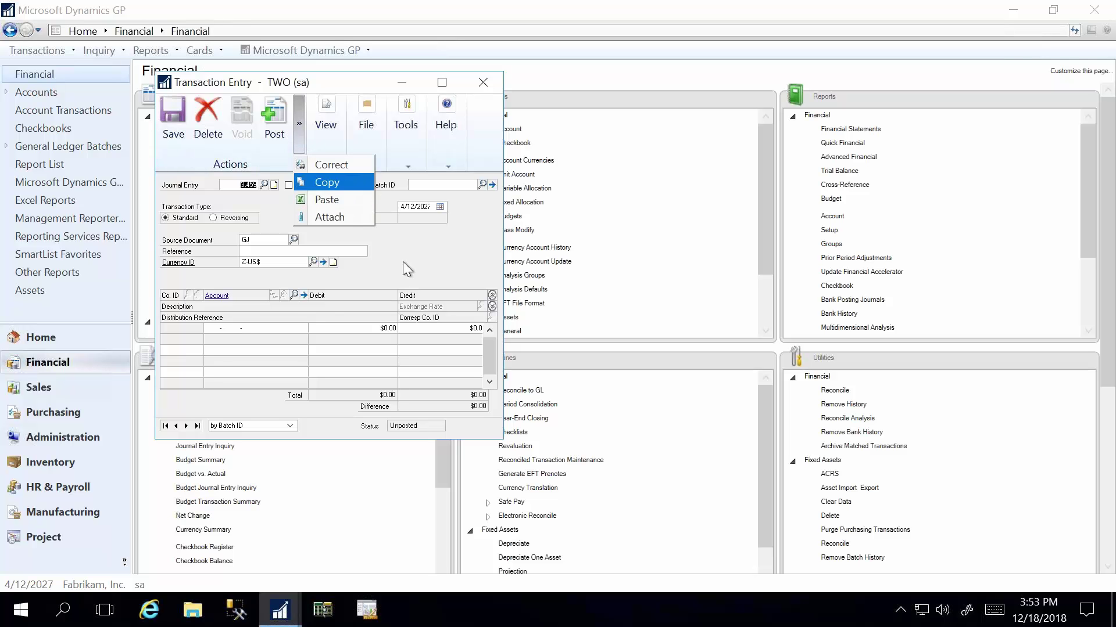
pyautogui.click(253, 311)
pyautogui.click(208, 329)
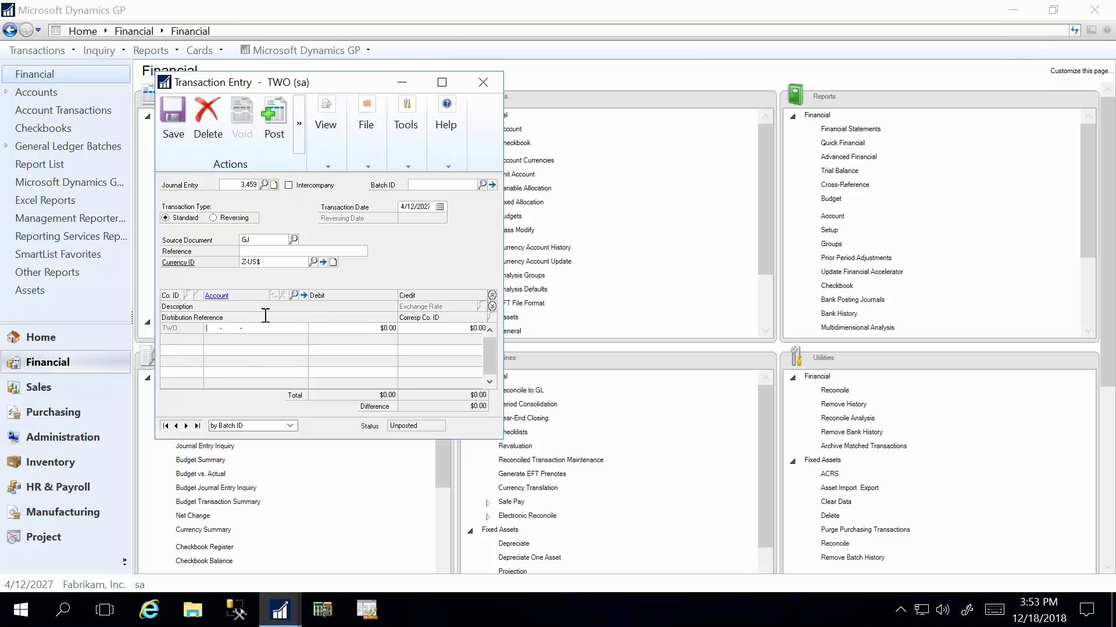
pyautogui.click(293, 296)
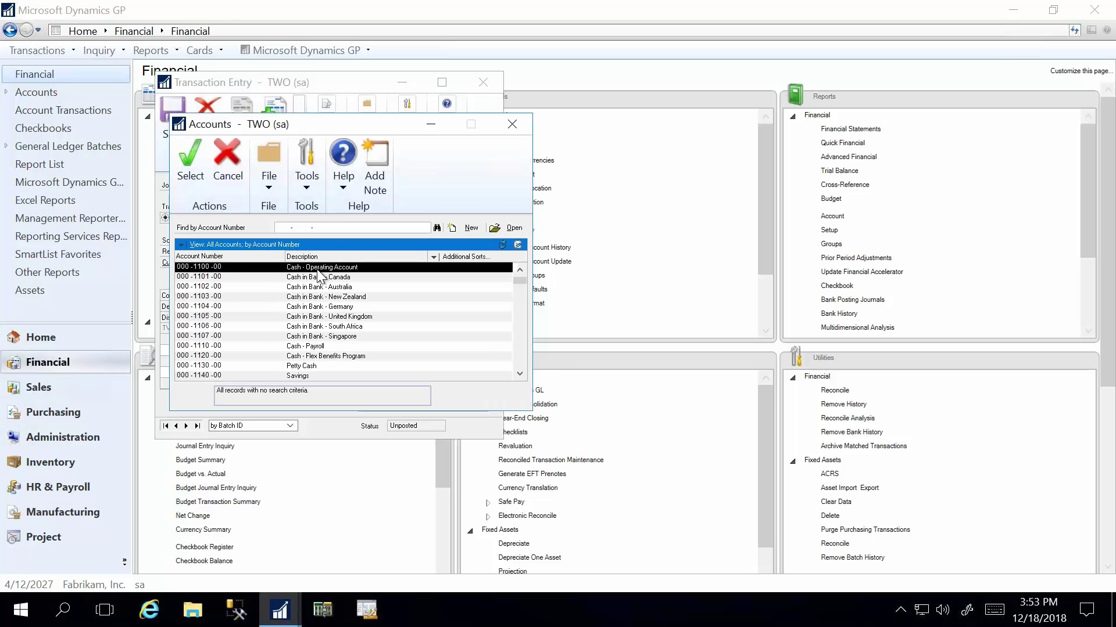
pyautogui.doubleClick(317, 271)
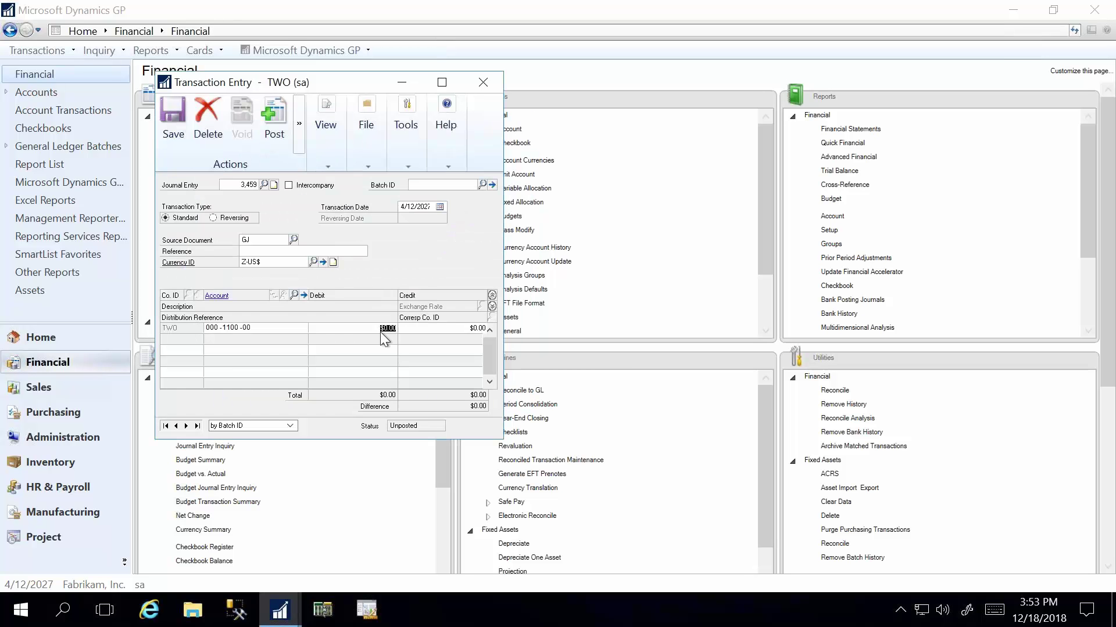
# Step: Debit account 000-1100-00 by $10,000.00 on the first line and credit the same account $10,000.00 on the second line
pyautogui.write('10,000')
pyautogui.doubleClick(226, 328)
pyautogui.doubleClick(384, 328)
pyautogui.press('Tab')
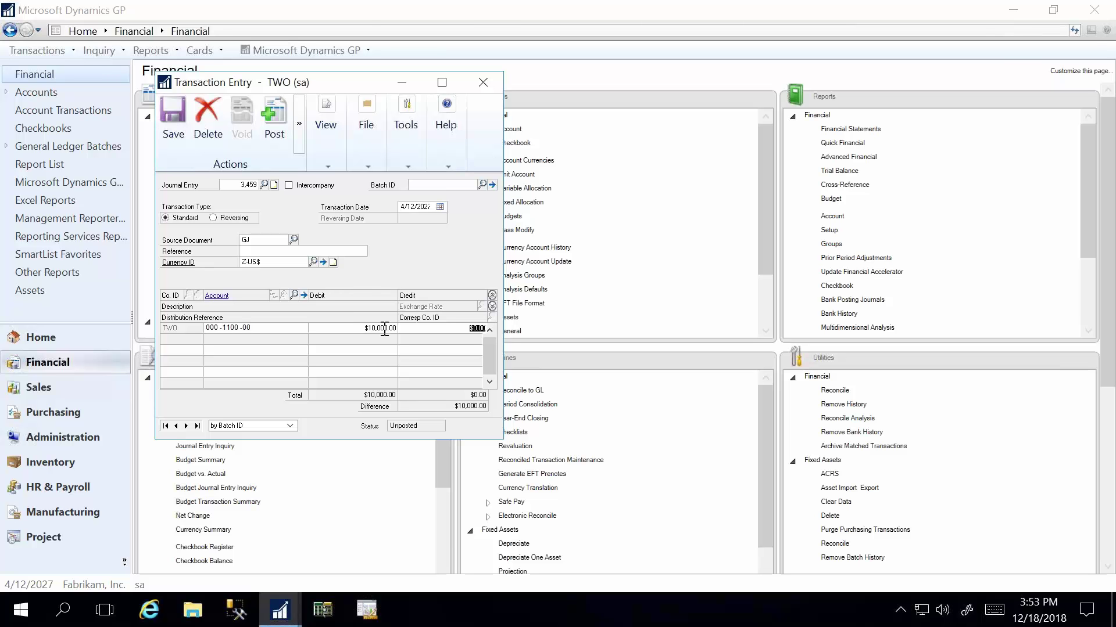
pyautogui.press('Tab')
pyautogui.press('Tab')
pyautogui.press('Tab')
pyautogui.write('1,000.00')
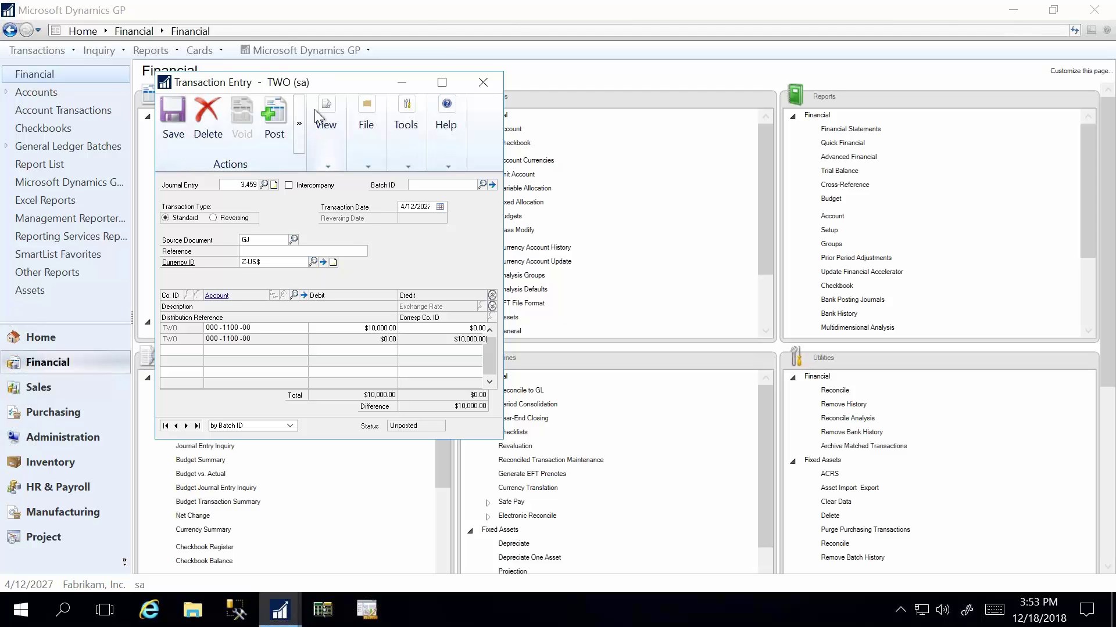
# Step: Try to open the document attachments of the journal entry before its reference and batch are filled in
pyautogui.click(300, 123)
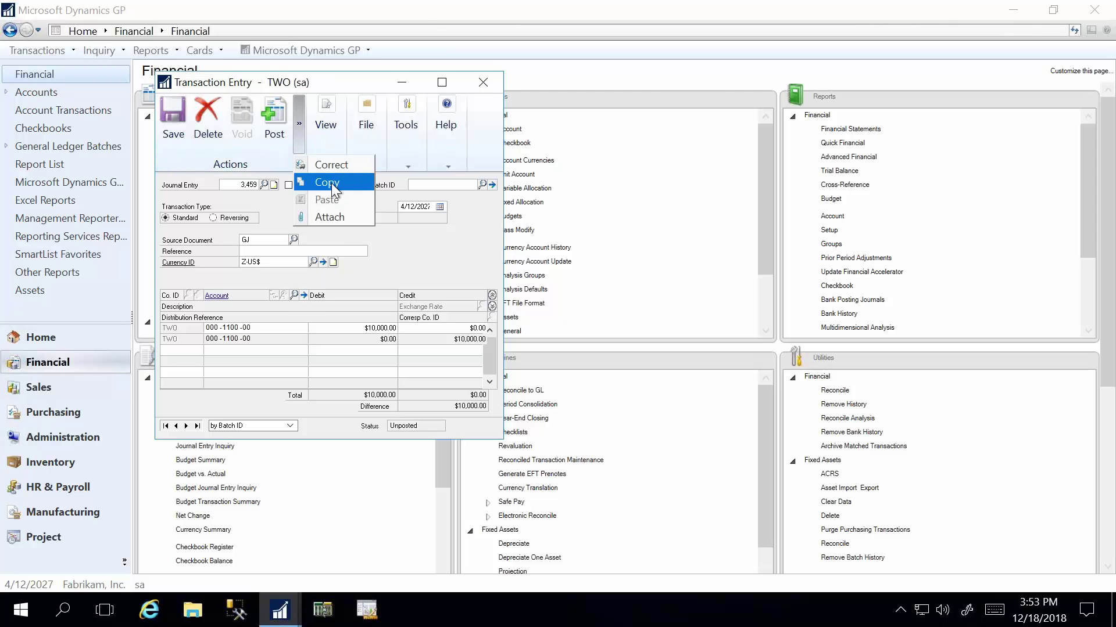
pyautogui.click(343, 213)
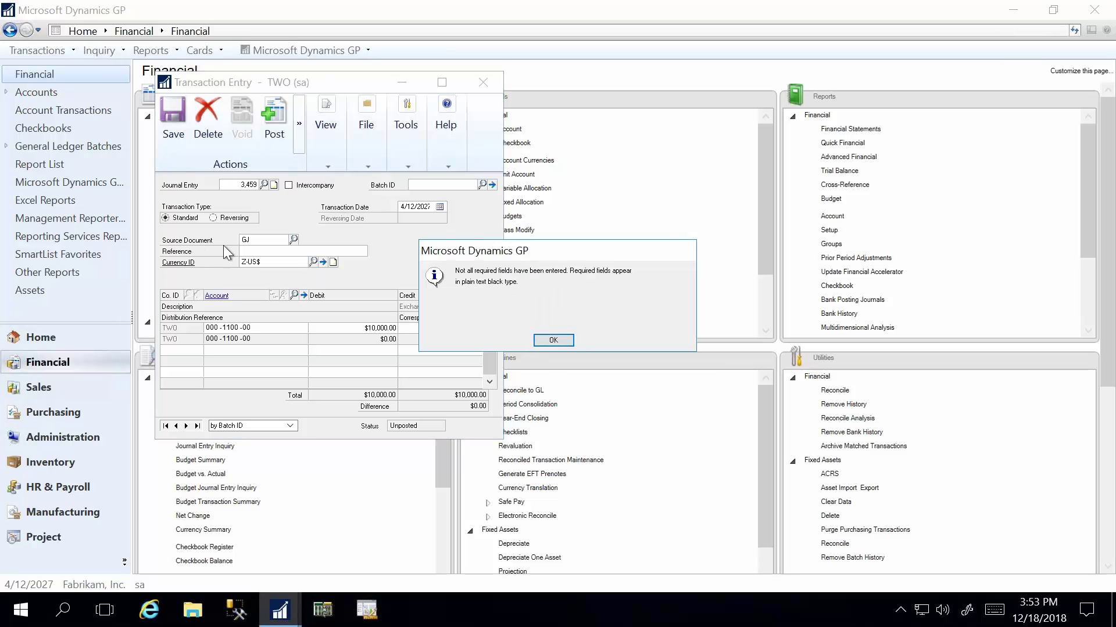
pyautogui.click(547, 342)
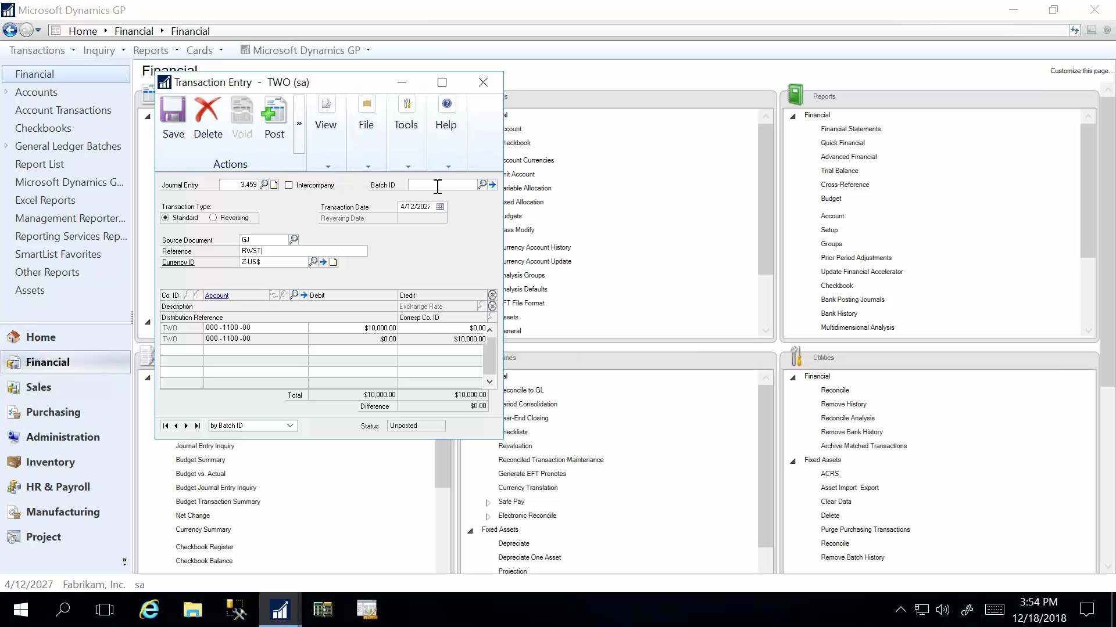
# Step: Enter RWST as the journal entry's reference and assign it to a new batch named TEST, saving the batch
pyautogui.write('TEST')
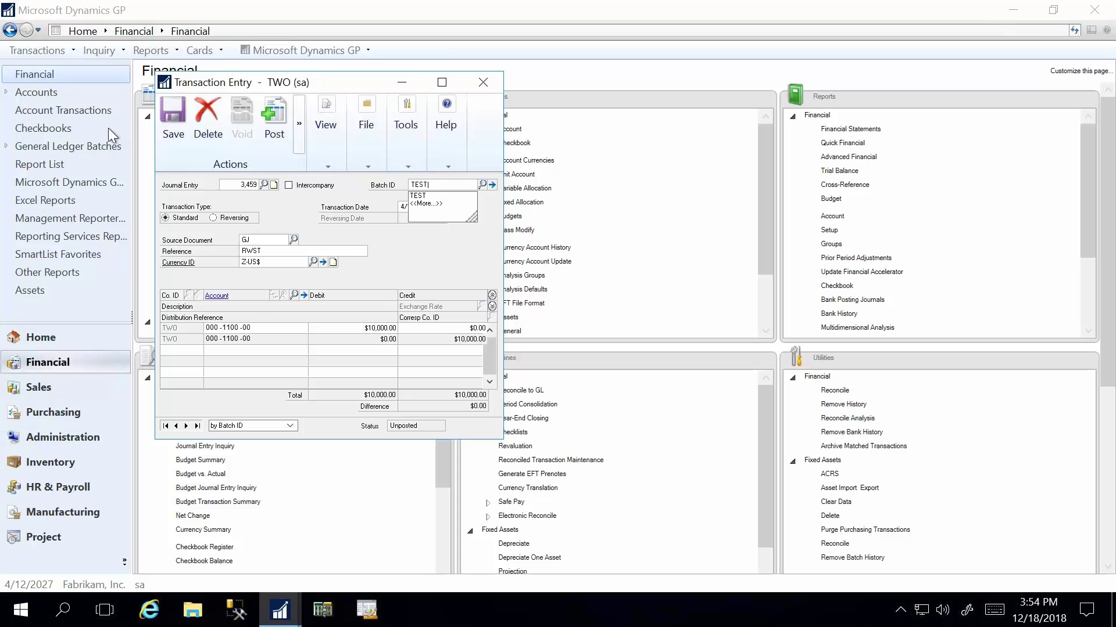
pyautogui.click(172, 140)
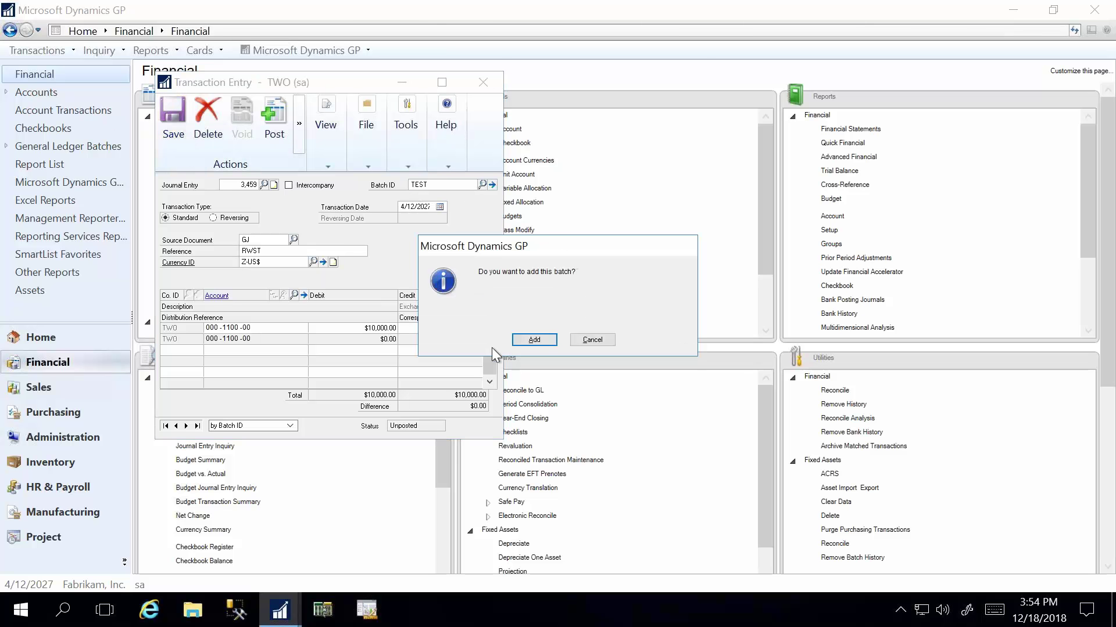
pyautogui.click(534, 338)
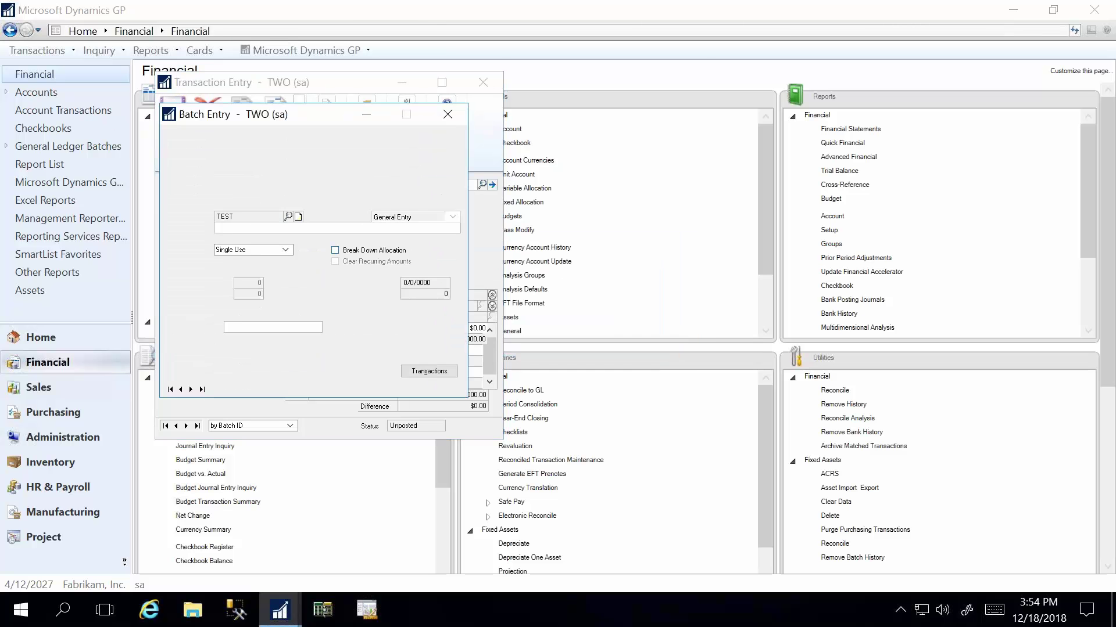
pyautogui.click(174, 157)
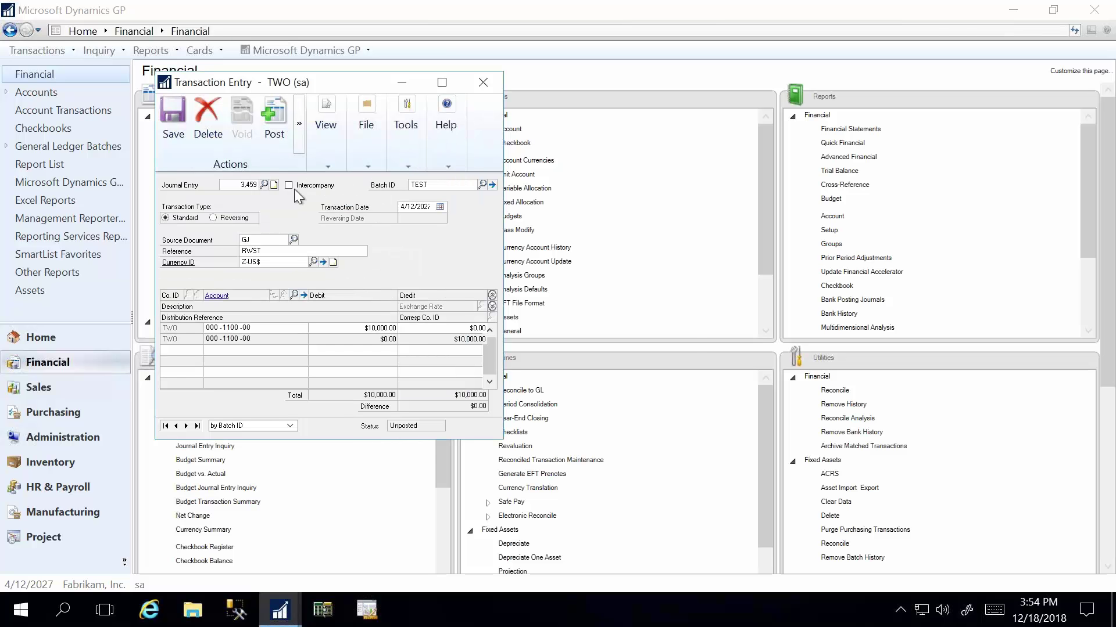
# Step: Open the journal entry's document attachments, saving the transaction first, and close the attachment window without attaching a file
pyautogui.click(300, 123)
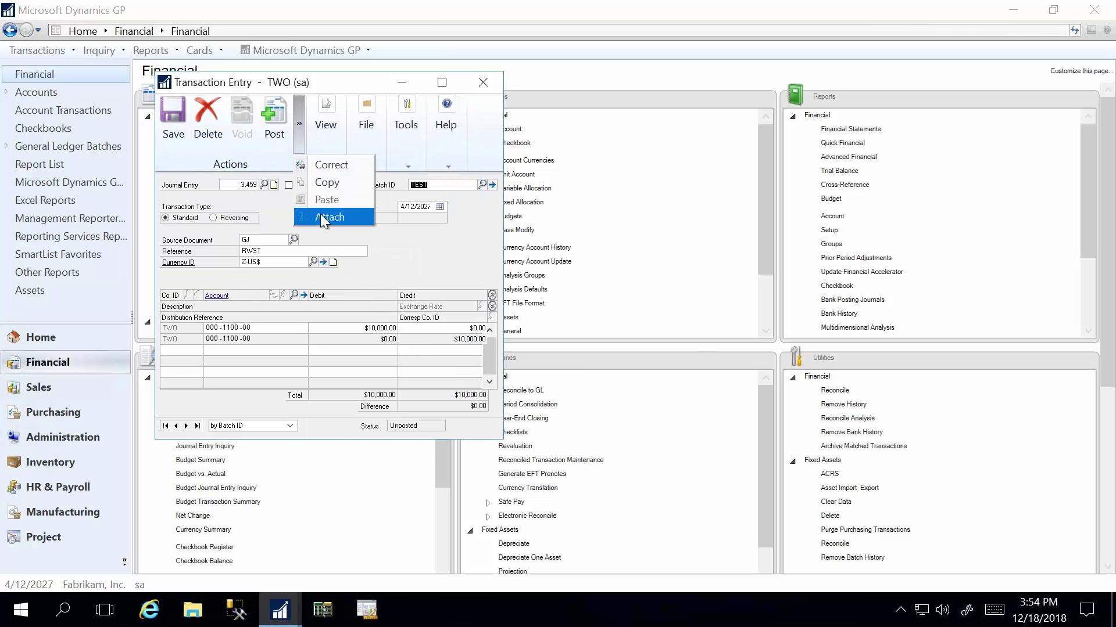
pyautogui.click(323, 217)
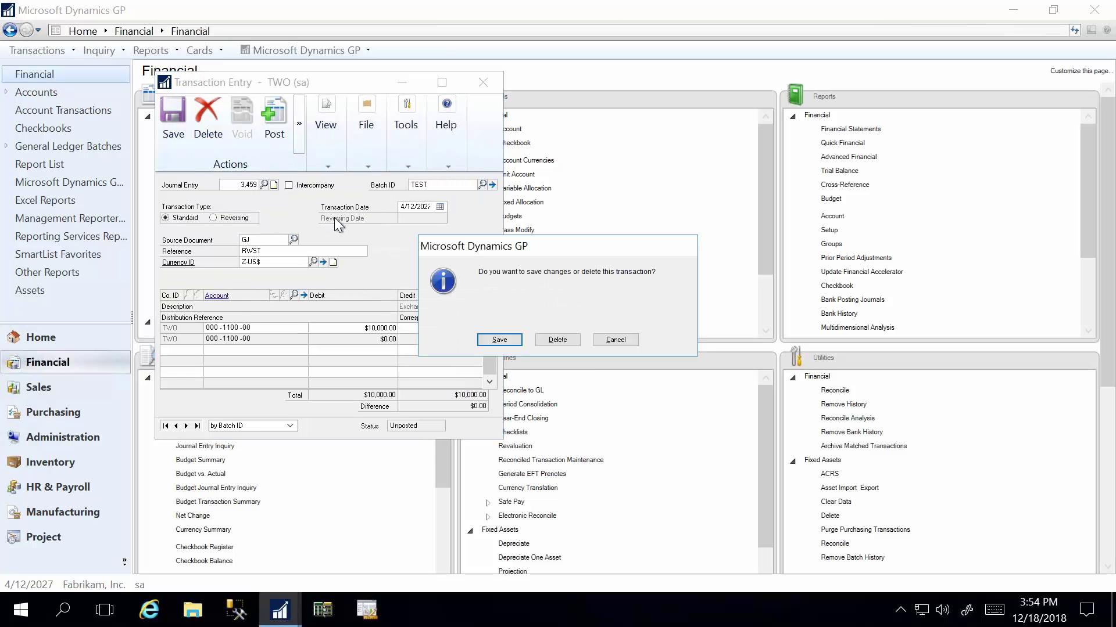
pyautogui.click(502, 340)
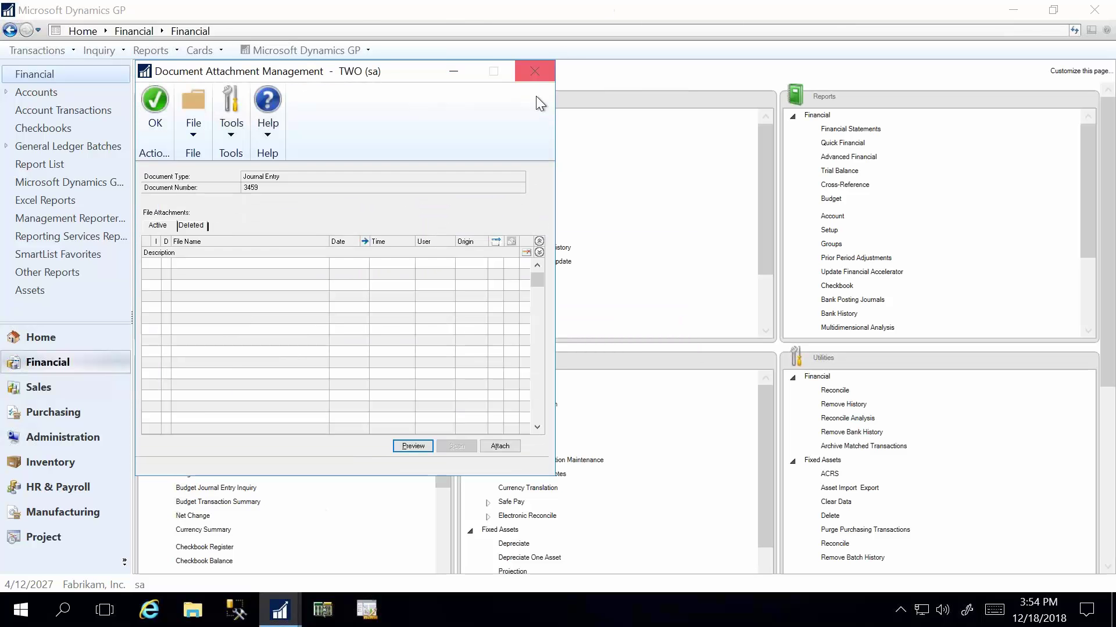
pyautogui.click(533, 71)
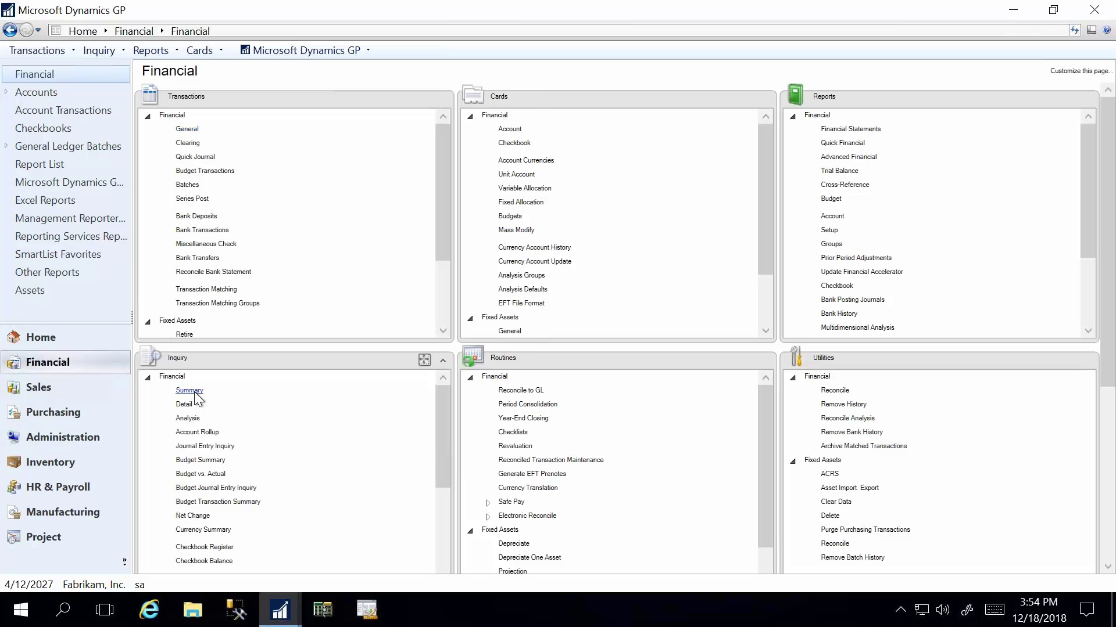
# Step: Open a Financial summary inquiry and try to look up account 000-1000-00
pyautogui.click(189, 391)
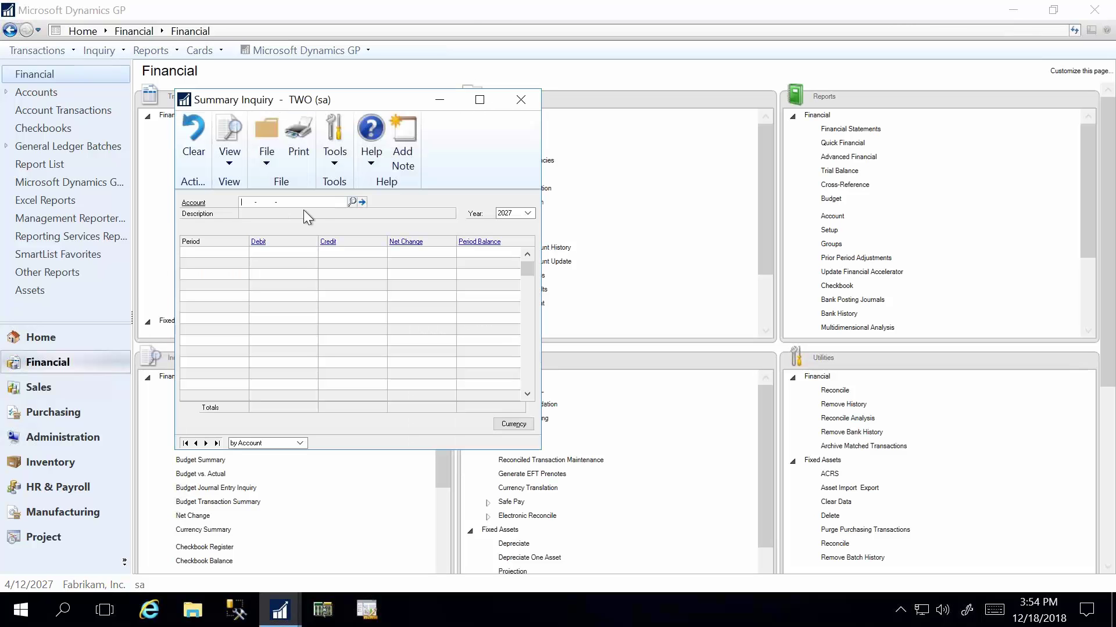
pyautogui.write('000 -')
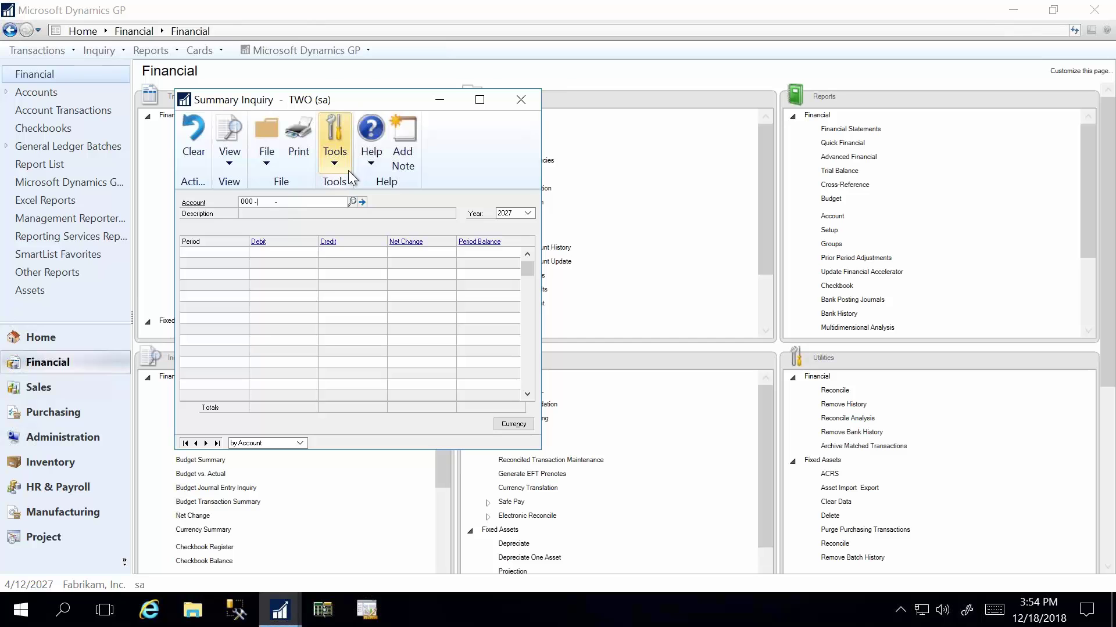
pyautogui.write('1000 -00')
pyautogui.press('Tab')
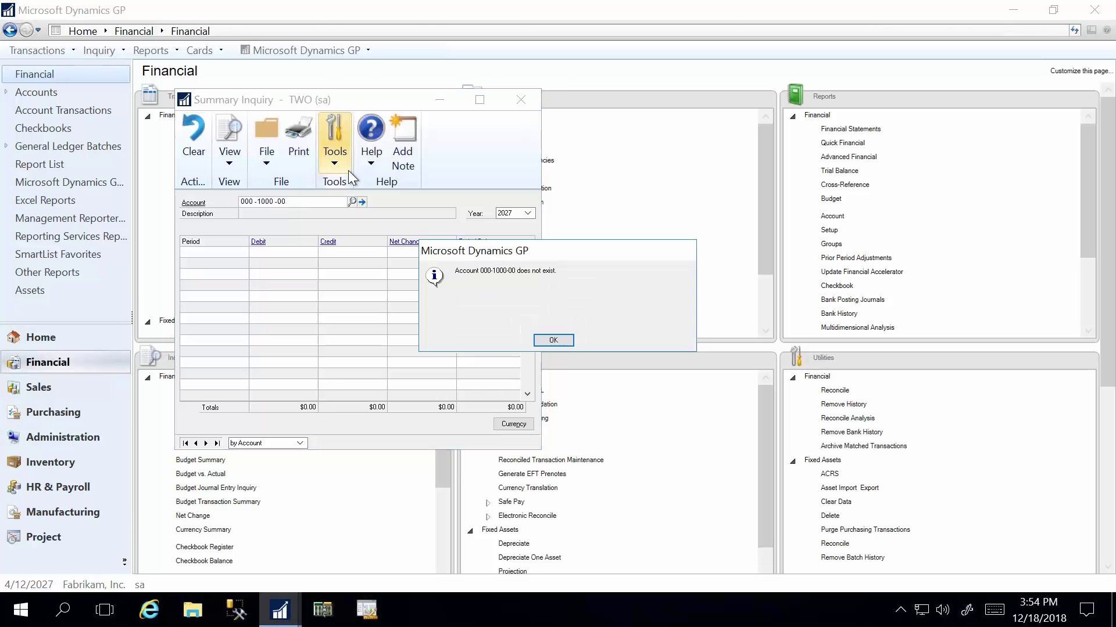
pyautogui.press('Return')
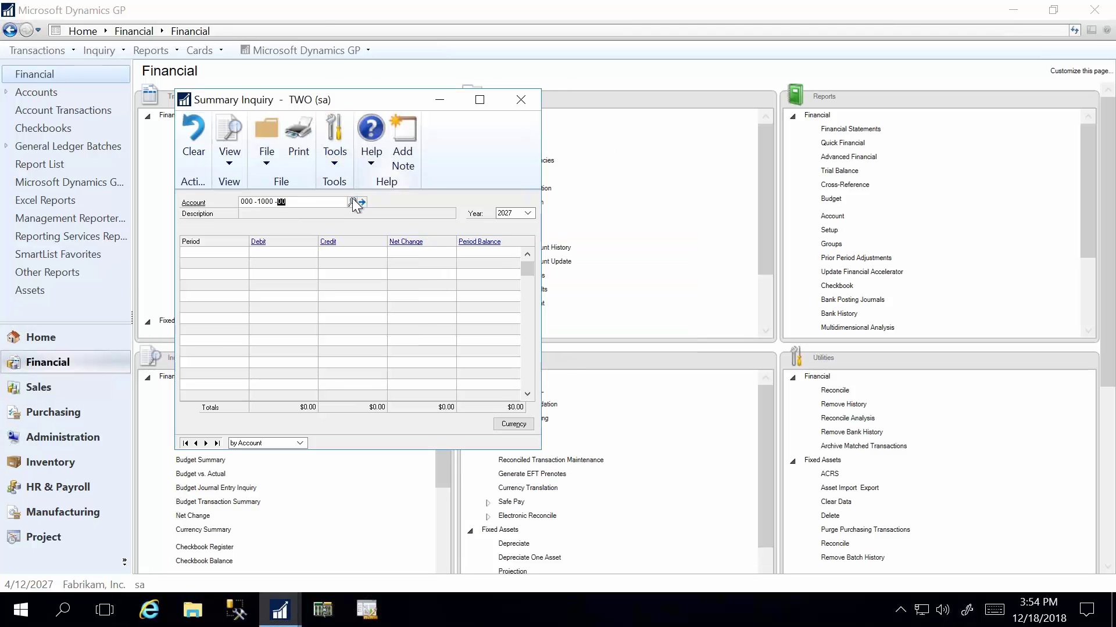
# Step: Look up account 000-1100-00 (Cash - Operating Account) for the summary inquiry and drill into its Period 3 net change
pyautogui.click(352, 202)
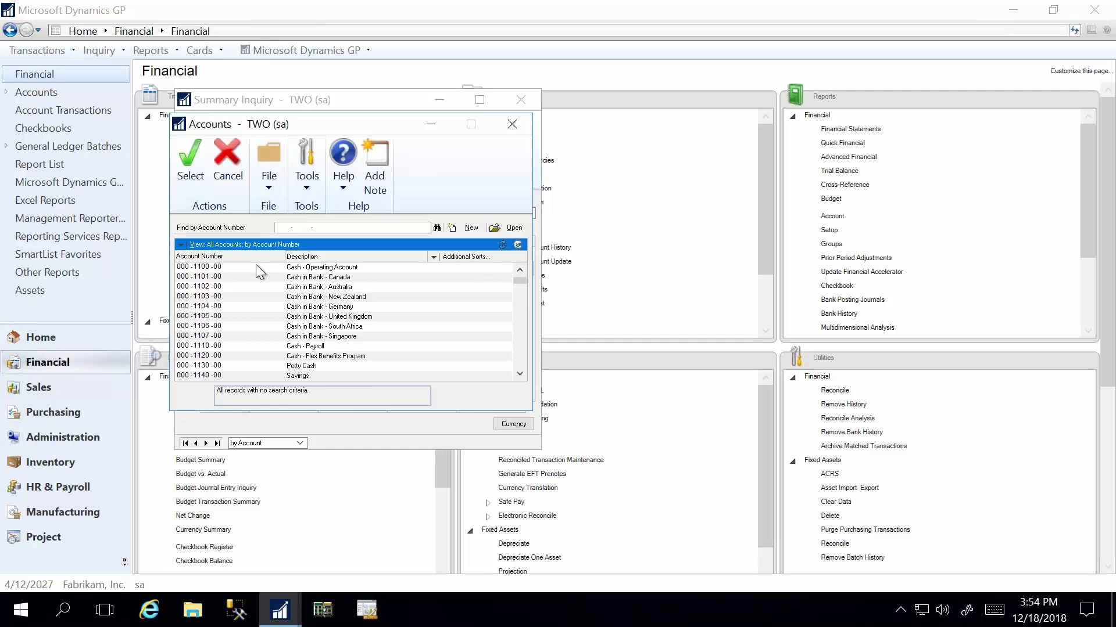
pyautogui.doubleClick(257, 268)
pyautogui.click(434, 286)
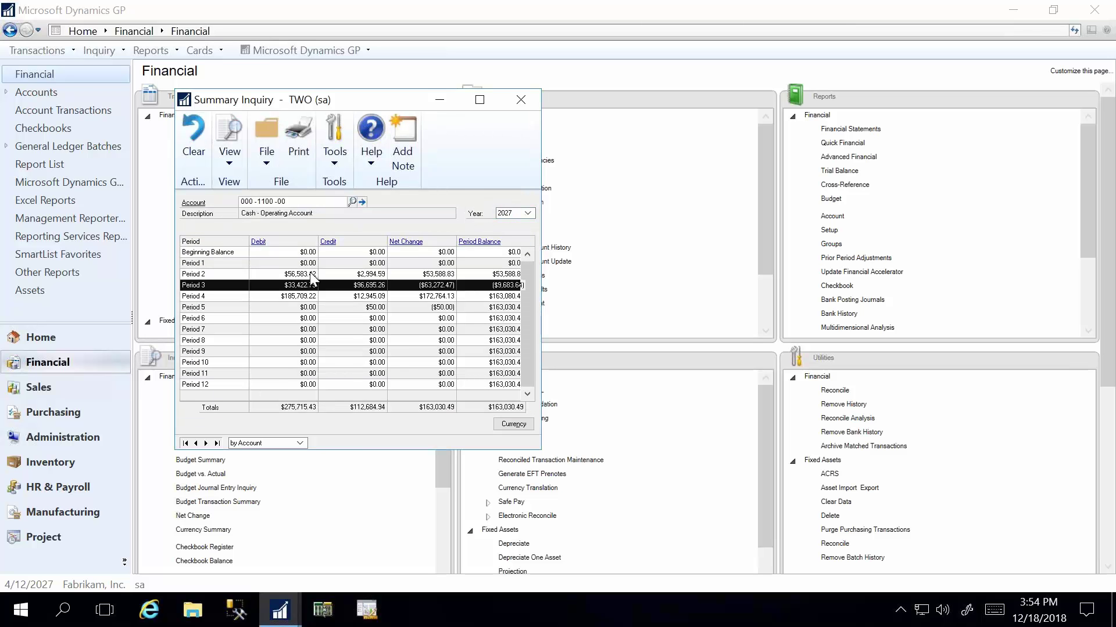
pyautogui.click(409, 242)
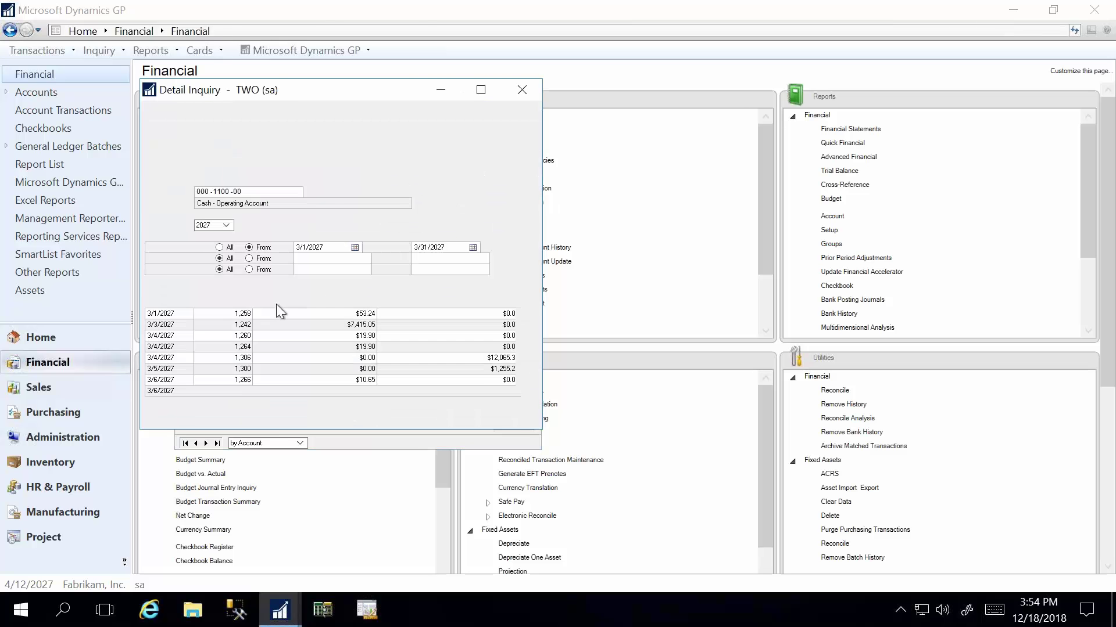
# Step: Drill down from the account's detail inquiry into journal entry 1,306 dated 3/4/2027
pyautogui.click(316, 336)
pyautogui.click(488, 359)
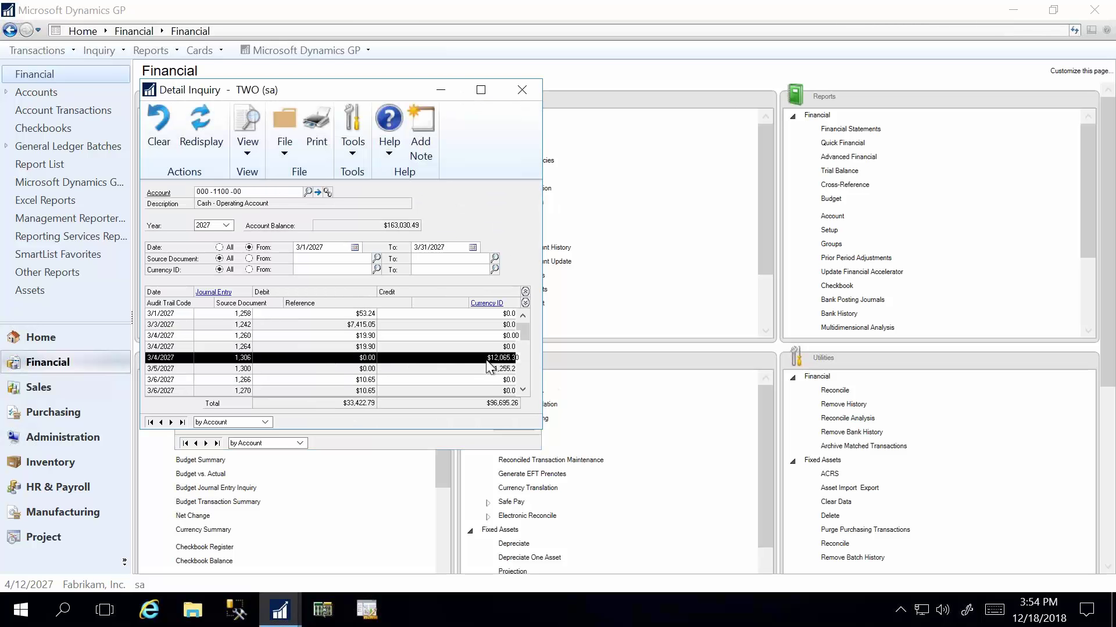
pyautogui.click(215, 292)
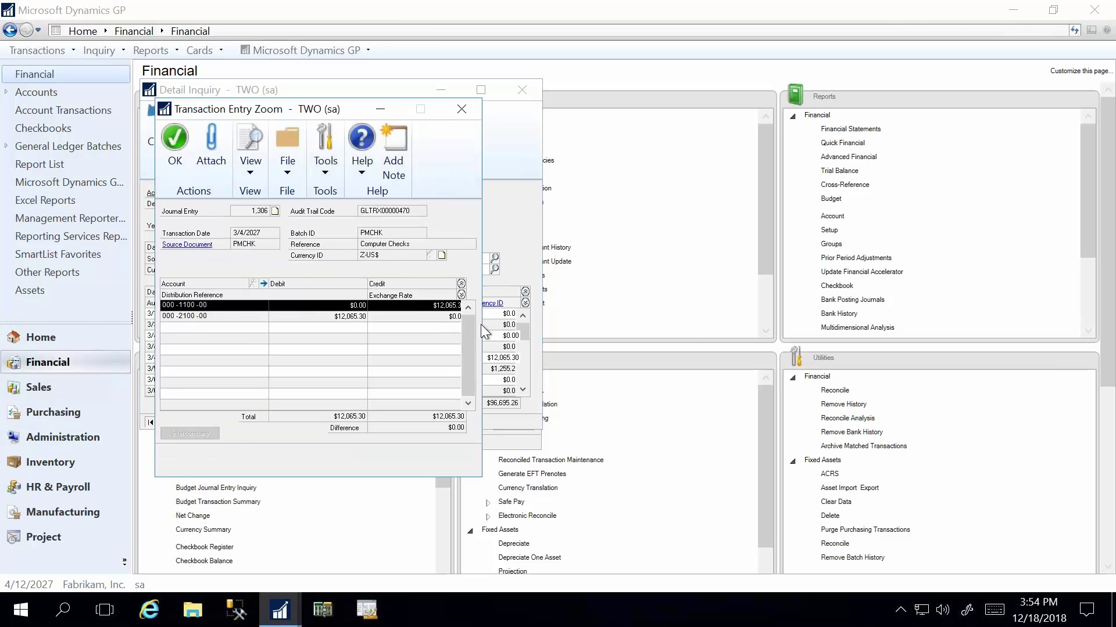
# Step: Attach the TEST DOC file from the desktop to posted journal entry 1306 and accept the attachment window
pyautogui.click(211, 148)
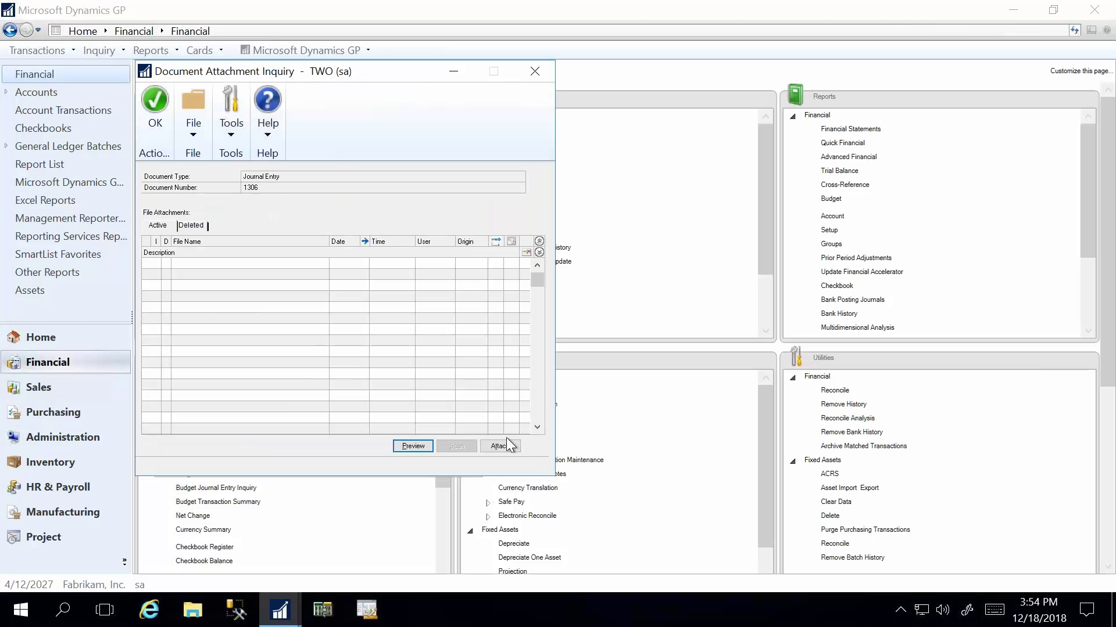
pyautogui.click(503, 446)
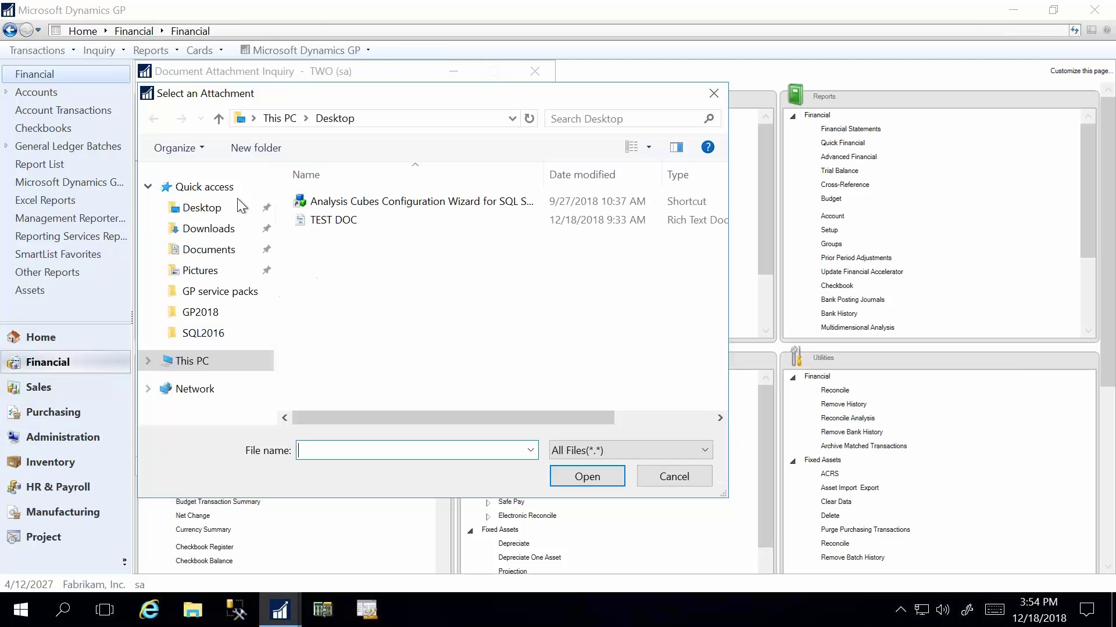
pyautogui.doubleClick(330, 220)
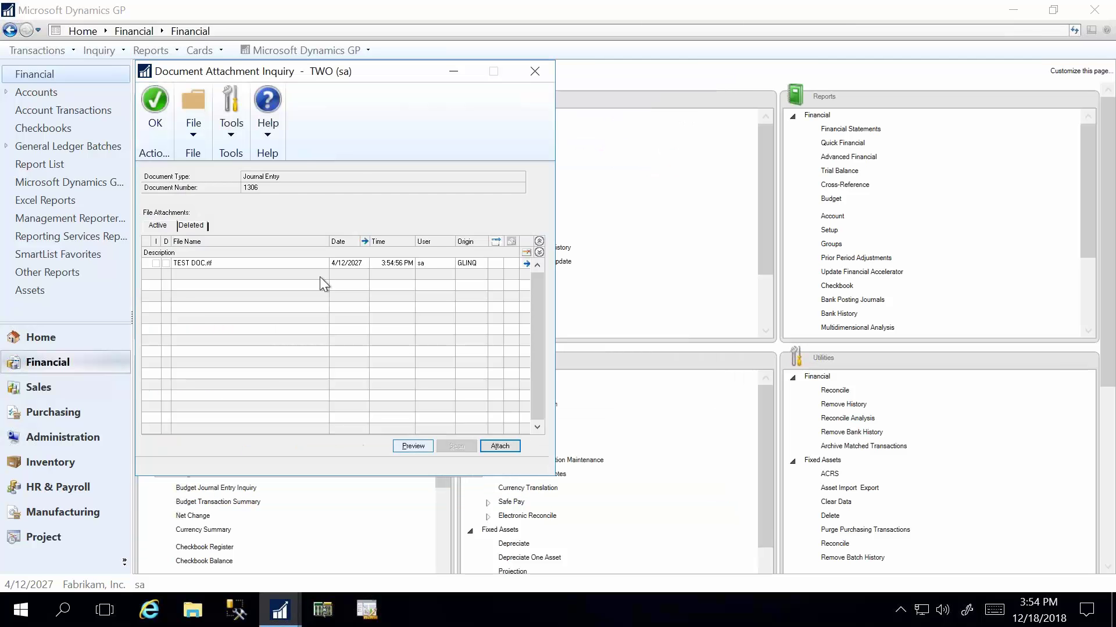
pyautogui.click(155, 108)
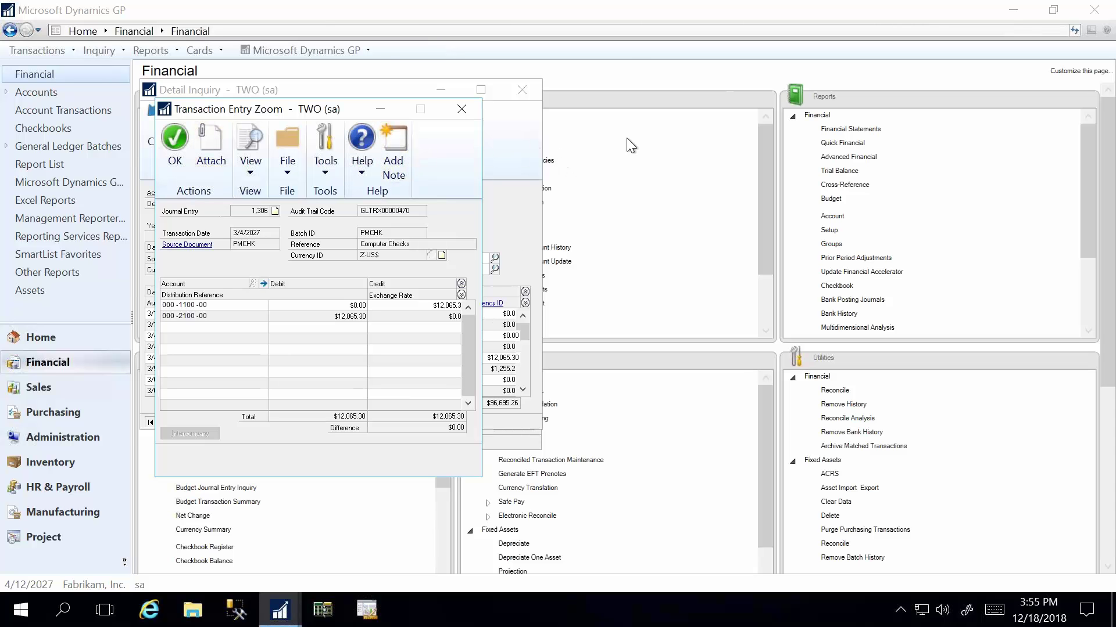
# Step: Close the journal entry zoom, view the detail inquiry beside the summary inquiry, close it, and return to the Financial page
pyautogui.click(461, 109)
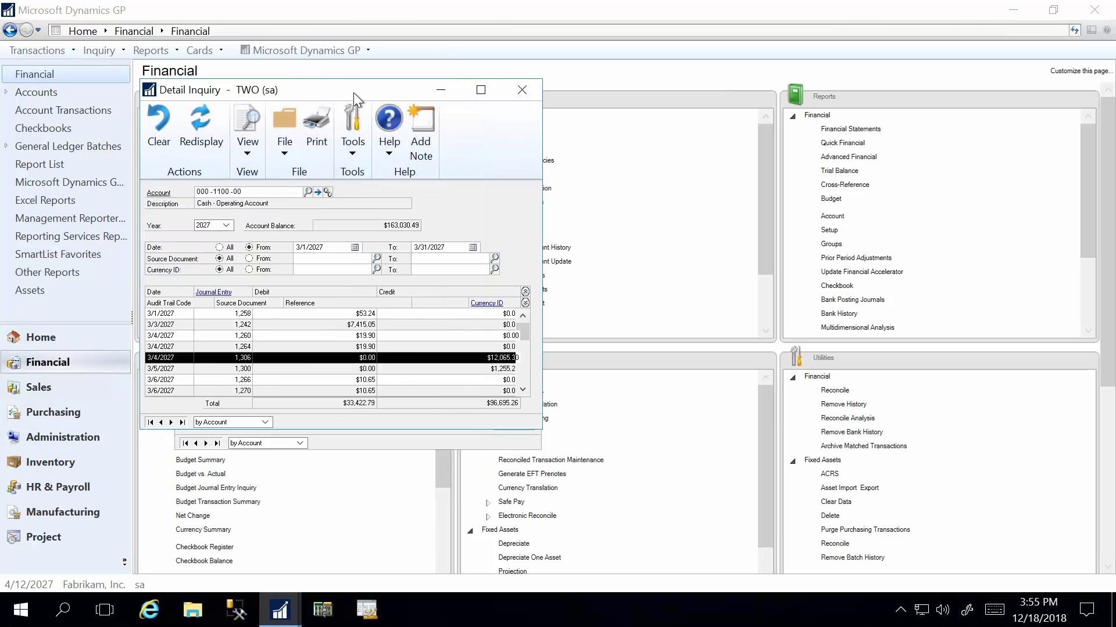
pyautogui.moveTo(365, 93); pyautogui.dragTo(680, 123)
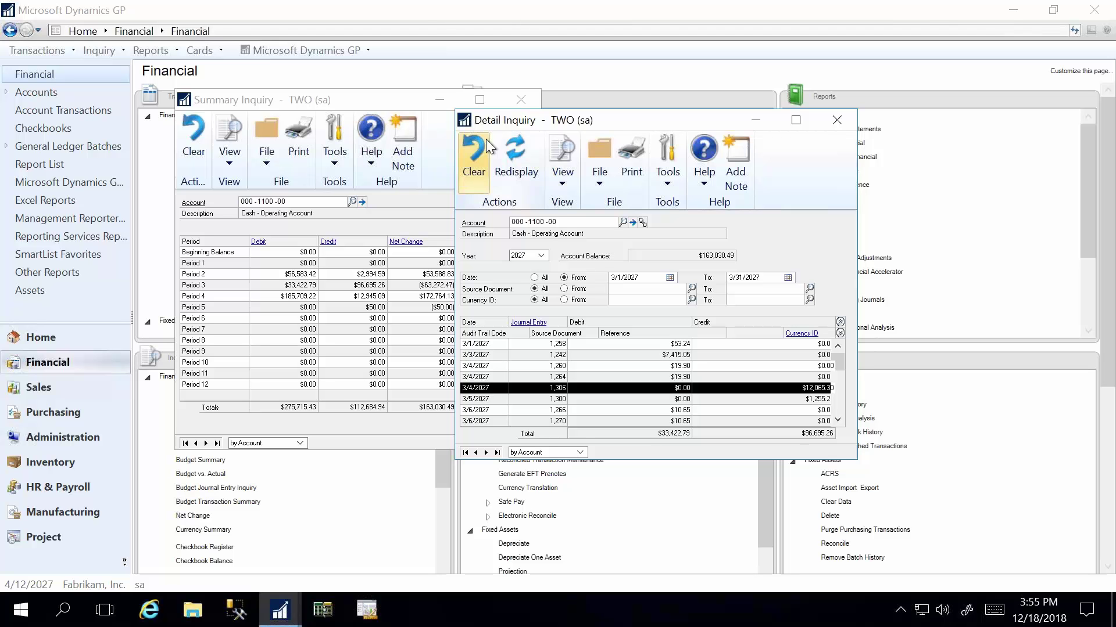
pyautogui.click(837, 120)
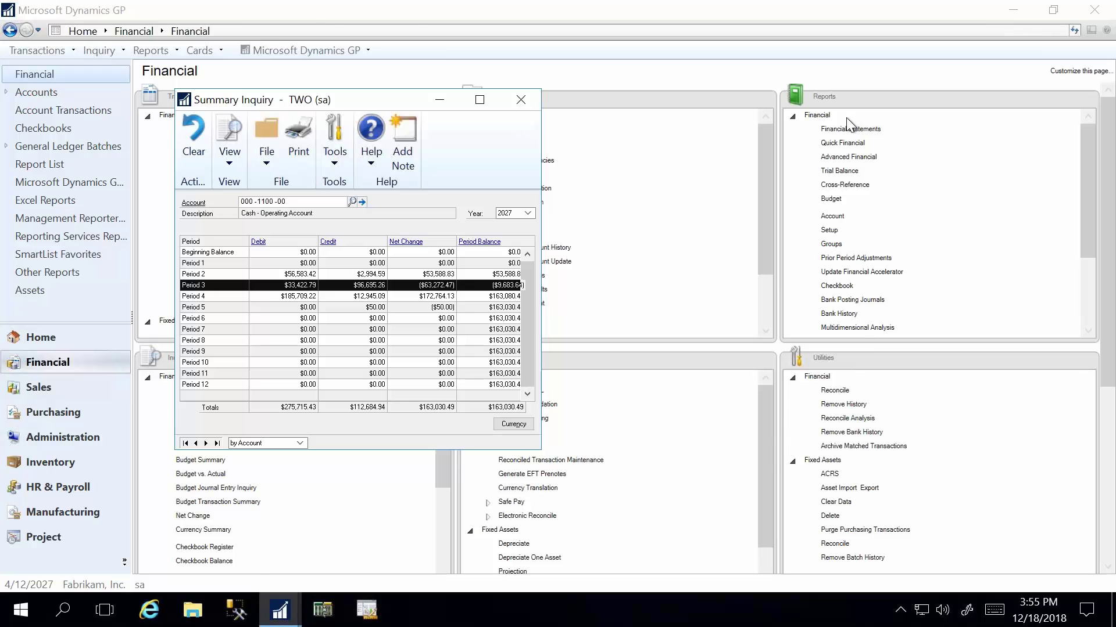
pyautogui.click(290, 545)
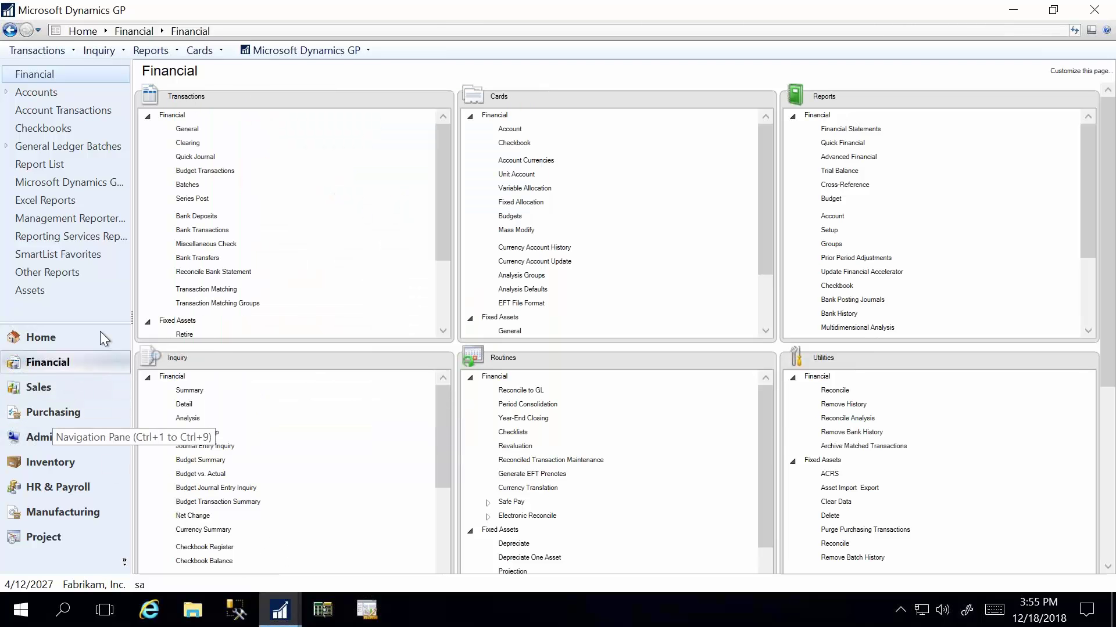
# Step: Open the company's Document Attachment Setup in Administration, examine the attachment options, and close it without changes
pyautogui.click(91, 442)
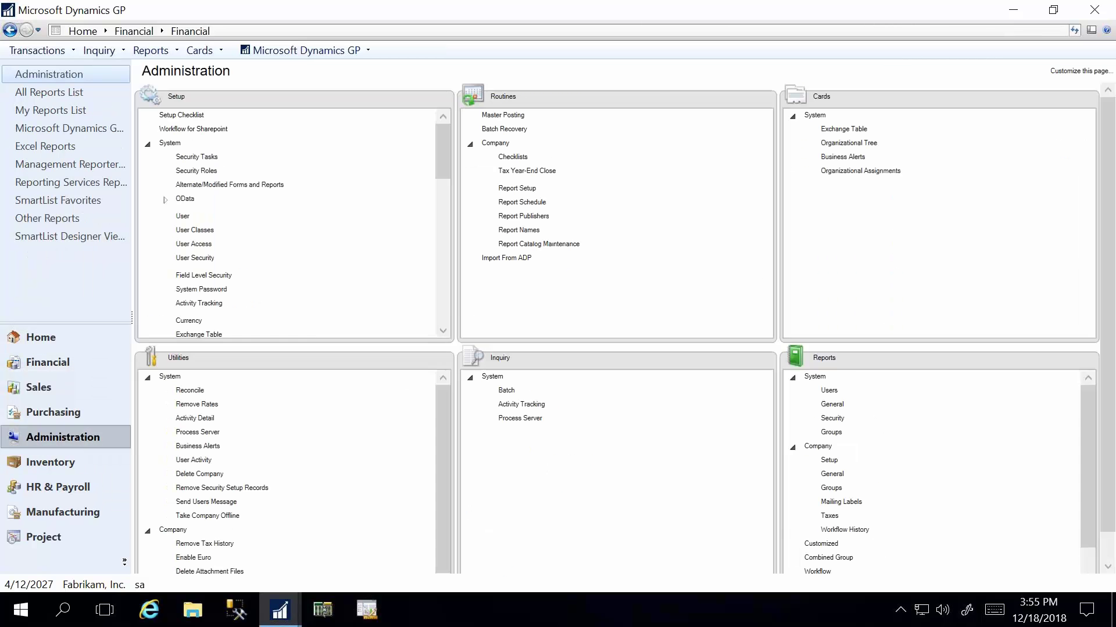
pyautogui.click(448, 305)
pyautogui.click(448, 319)
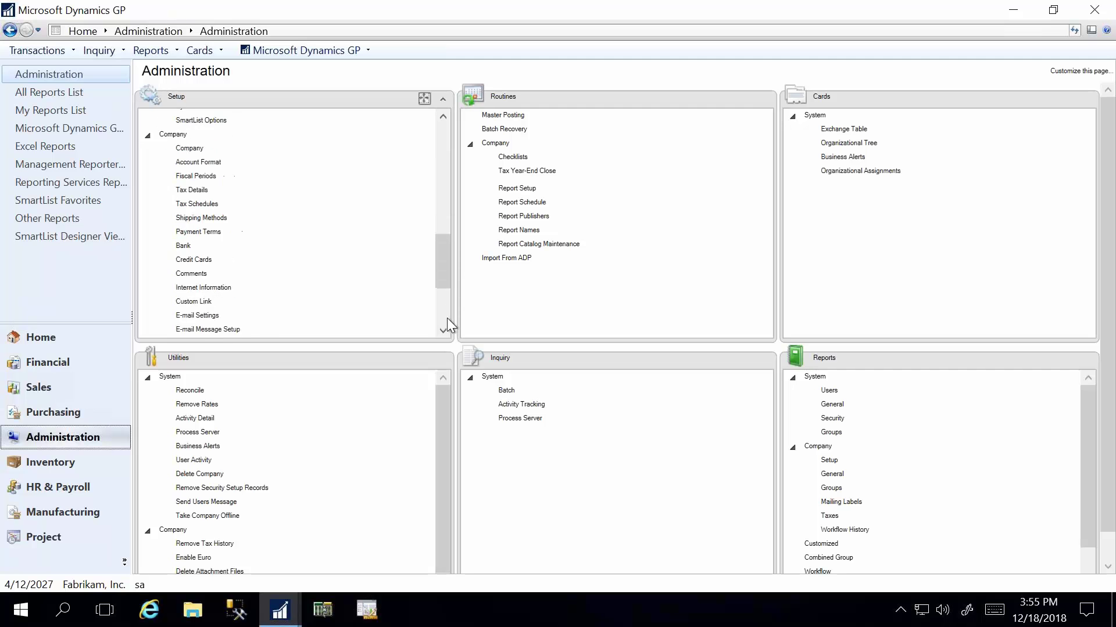
pyautogui.click(447, 318)
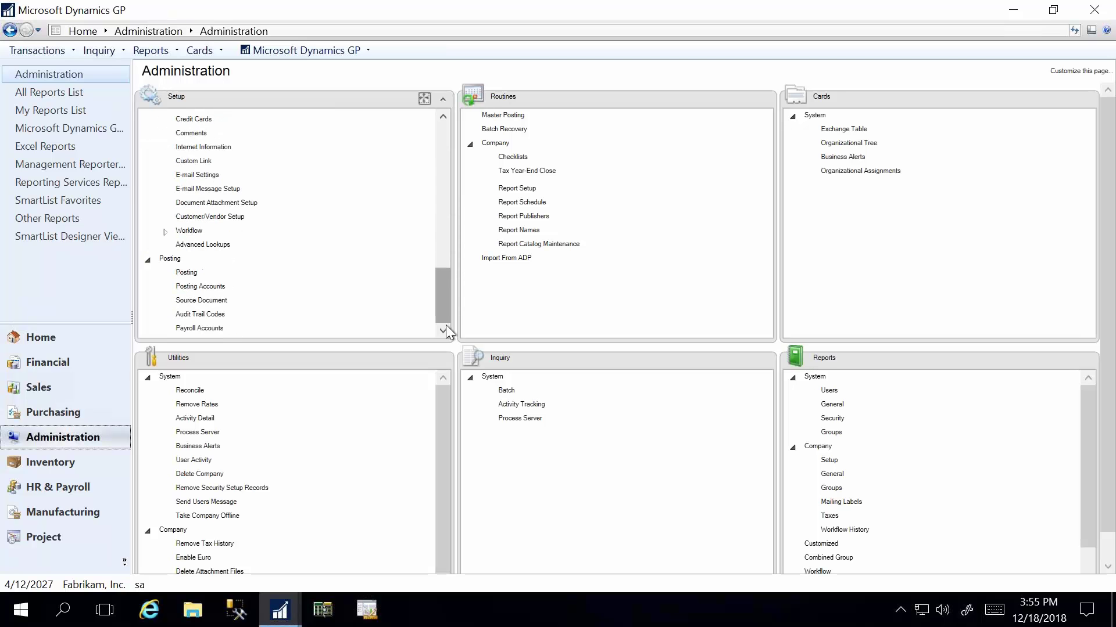
pyautogui.click(218, 204)
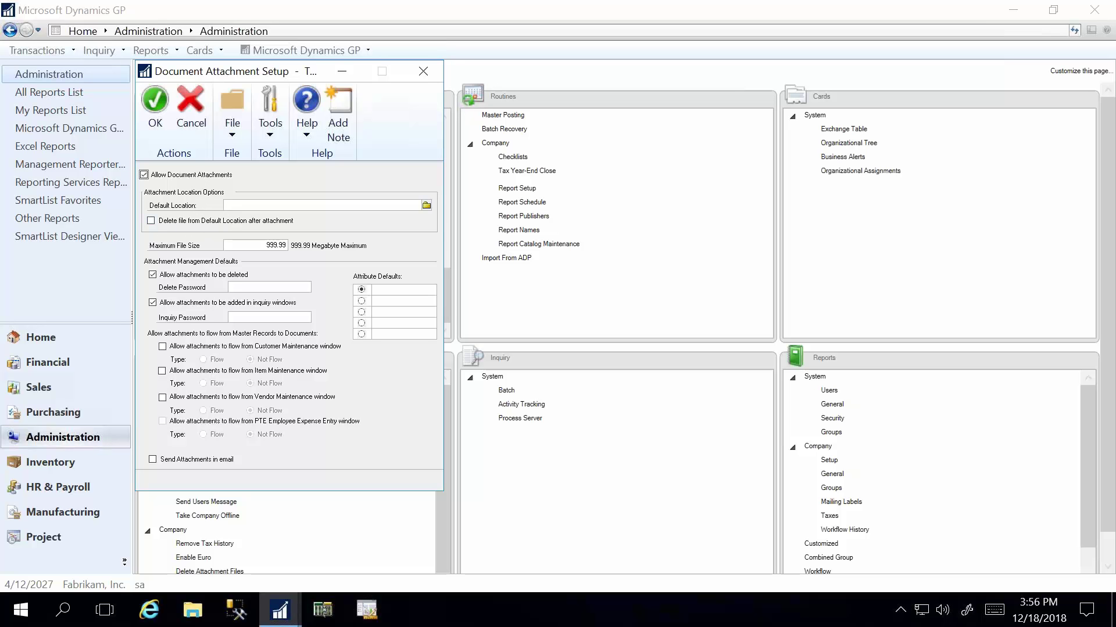
pyautogui.click(243, 206)
pyautogui.press('Escape')
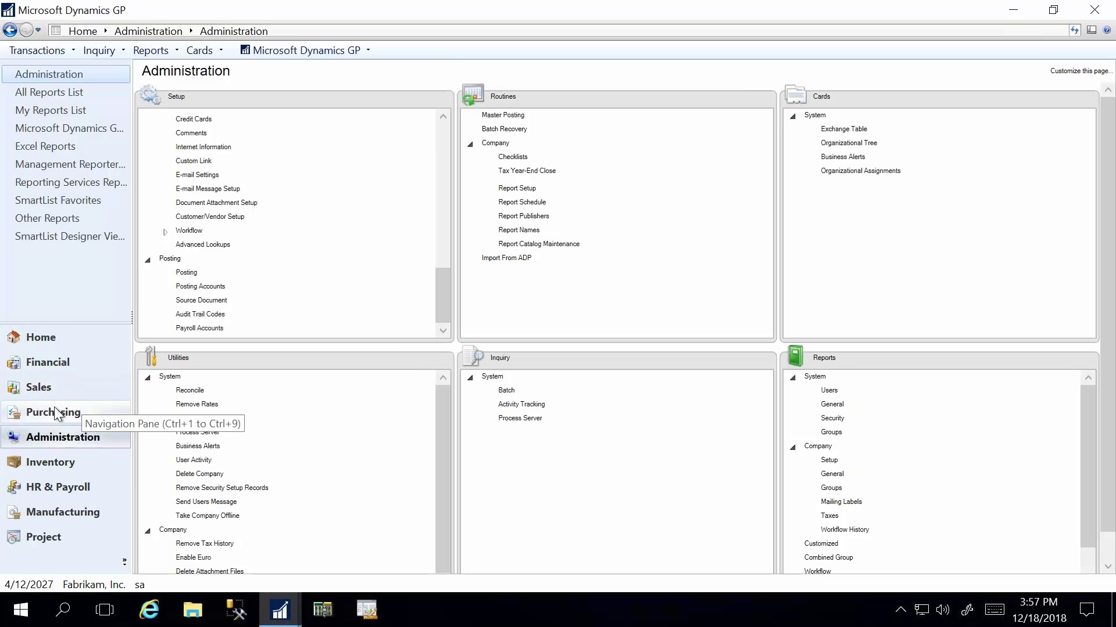
# Step: Return to the Financial summary inquiry and drill through the Period 3 net change into journal entry 1,306
pyautogui.click(116, 362)
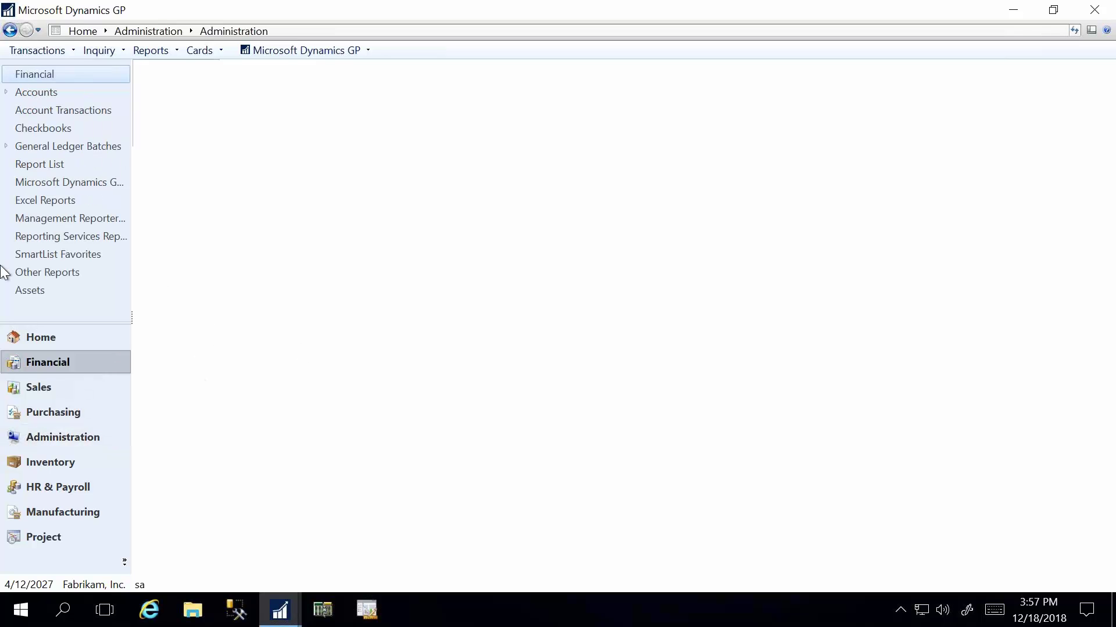
pyautogui.click(189, 391)
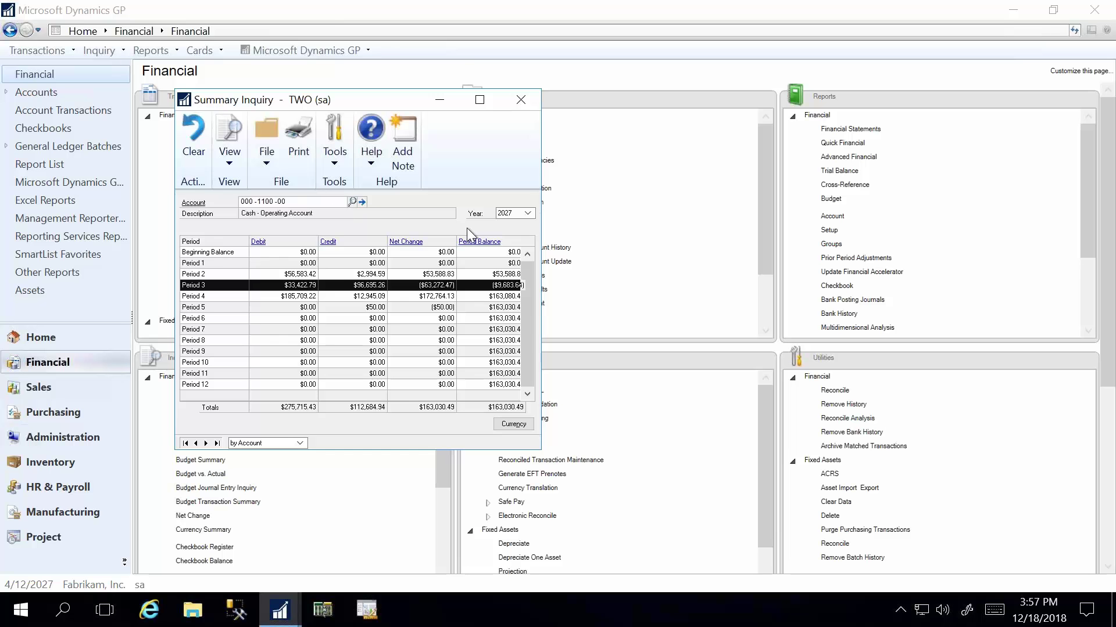
pyautogui.click(401, 243)
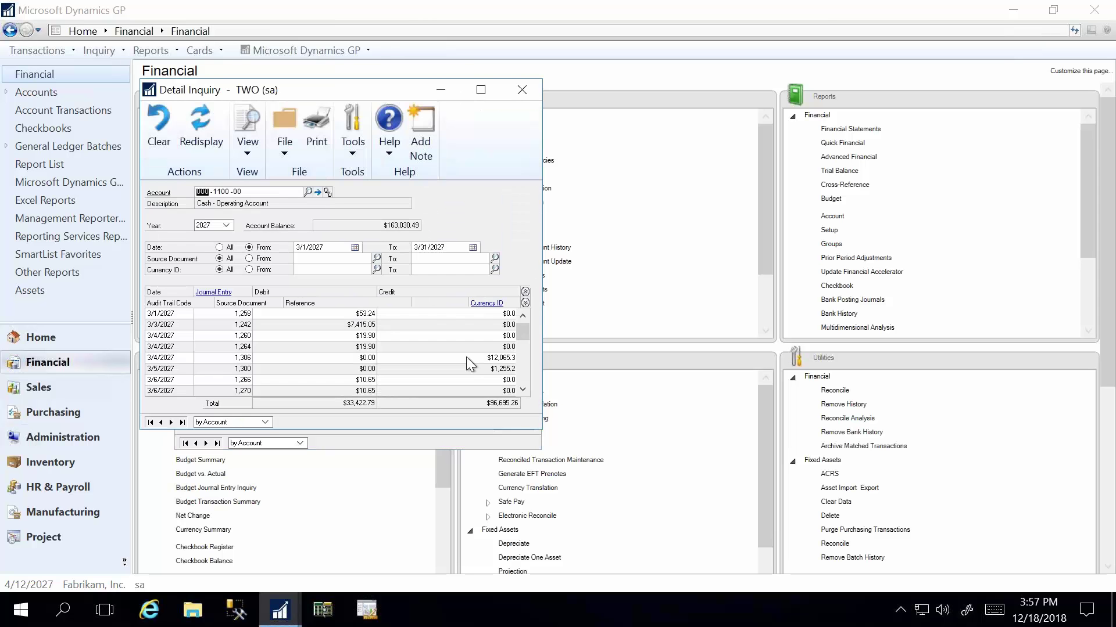
pyautogui.click(466, 356)
pyautogui.click(225, 294)
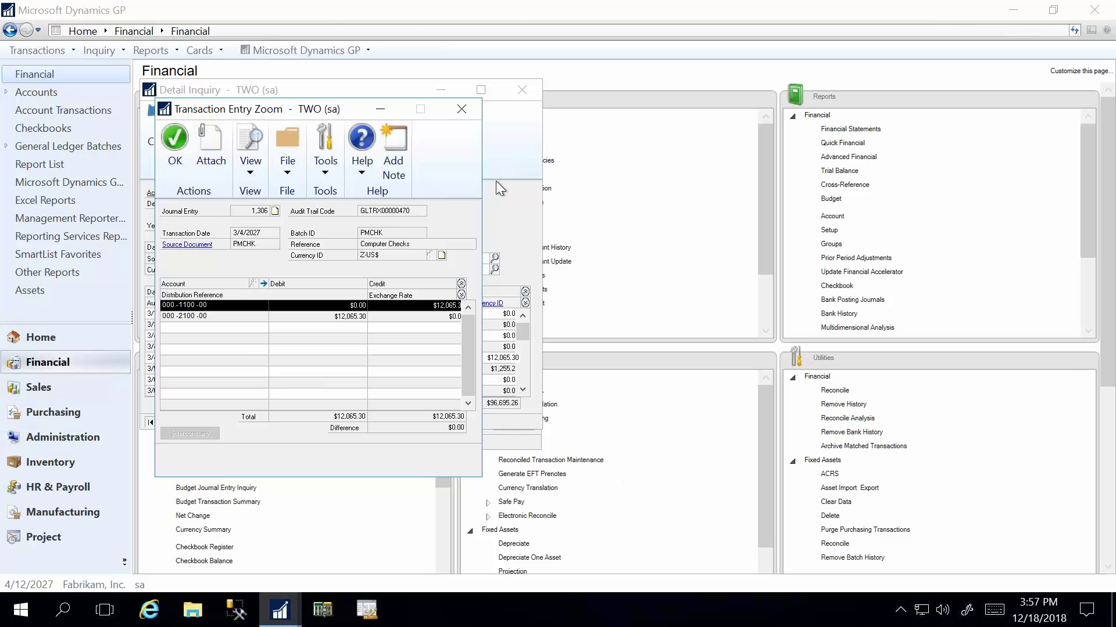
# Step: Close journal entry 1,306 and open journal entry 1,242 dated 3/3/2027 from the detail inquiry to compare its attachment indicator
pyautogui.click(461, 109)
pyautogui.click(340, 327)
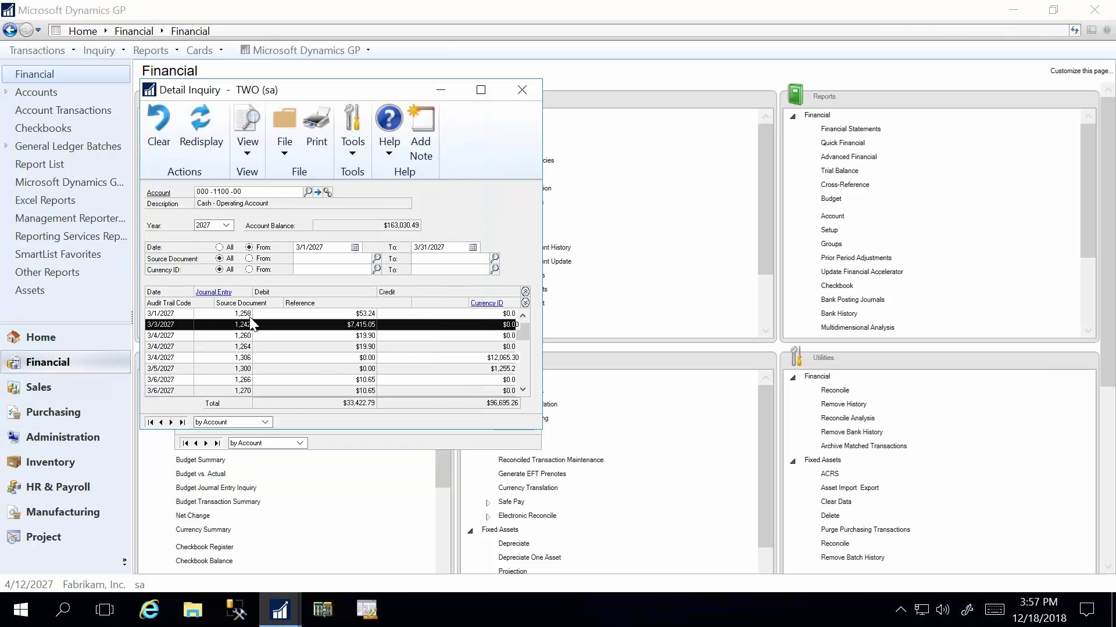
pyautogui.click(214, 292)
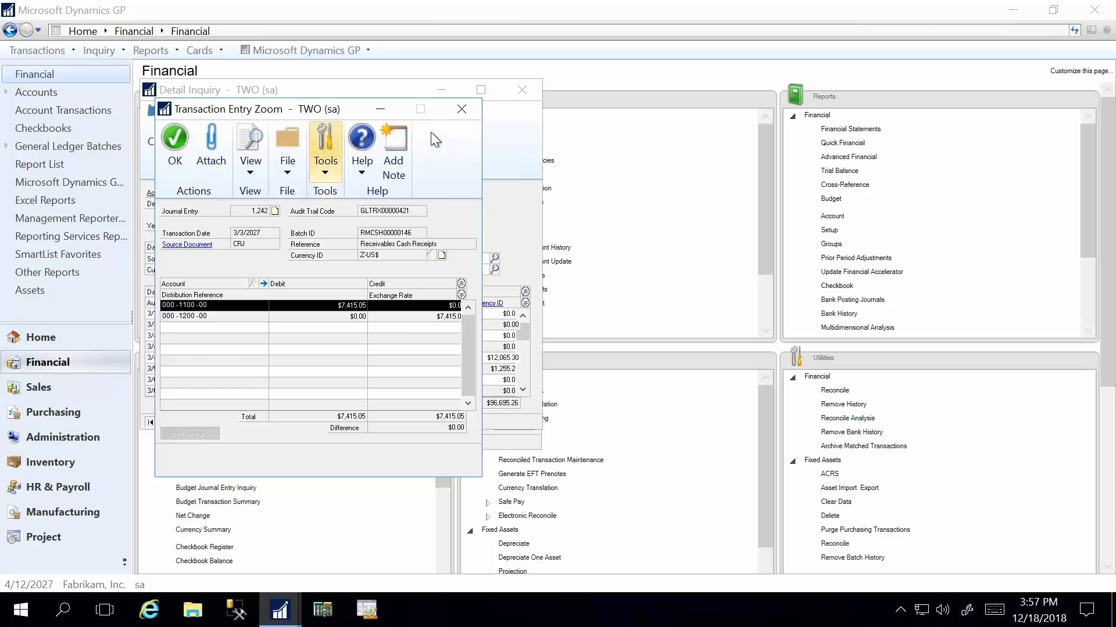
# Step: Close journal entry 1,242 and reopen journal entry 1,306 to examine its attachment indicator
pyautogui.click(461, 110)
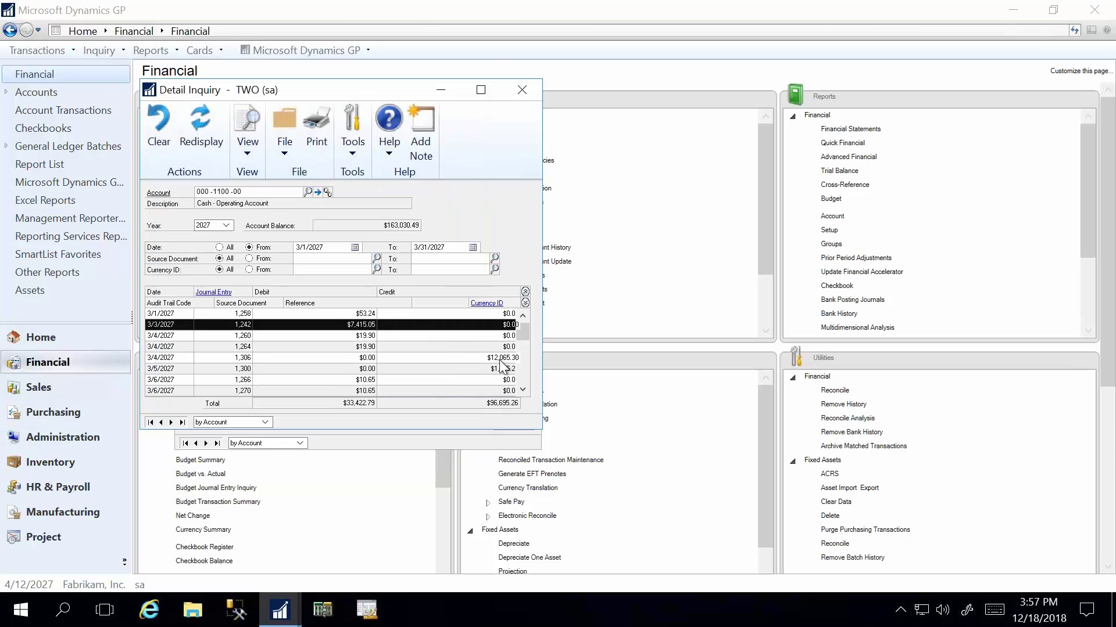
pyautogui.click(501, 357)
pyautogui.click(214, 292)
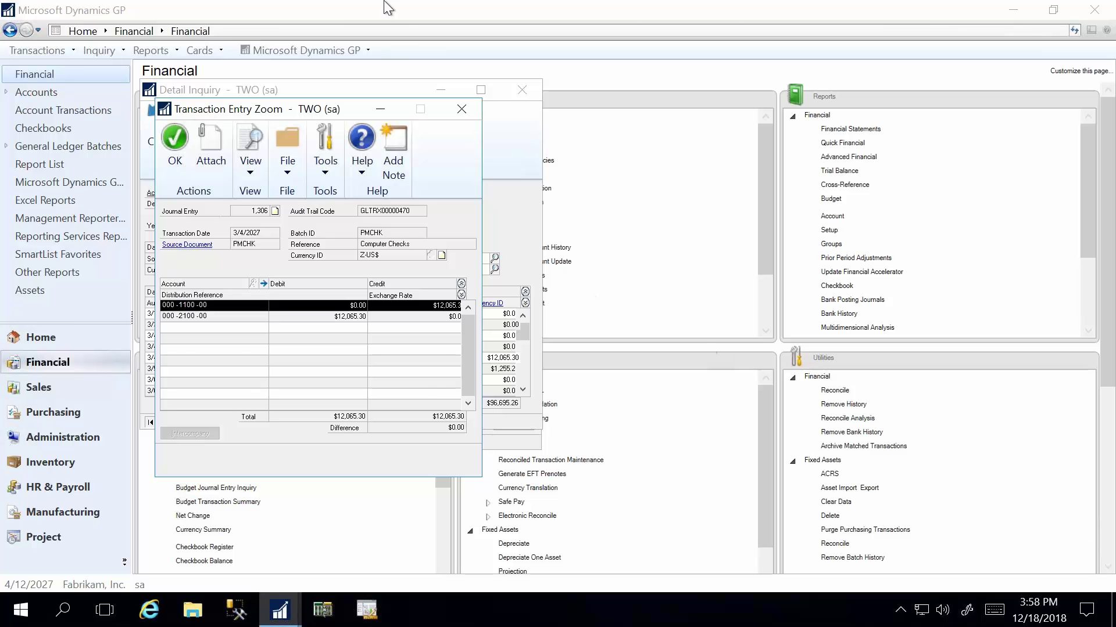
# Step: Close the journal entry zoom, the detail inquiry and the summary inquiry
pyautogui.click(462, 109)
pyautogui.click(514, 87)
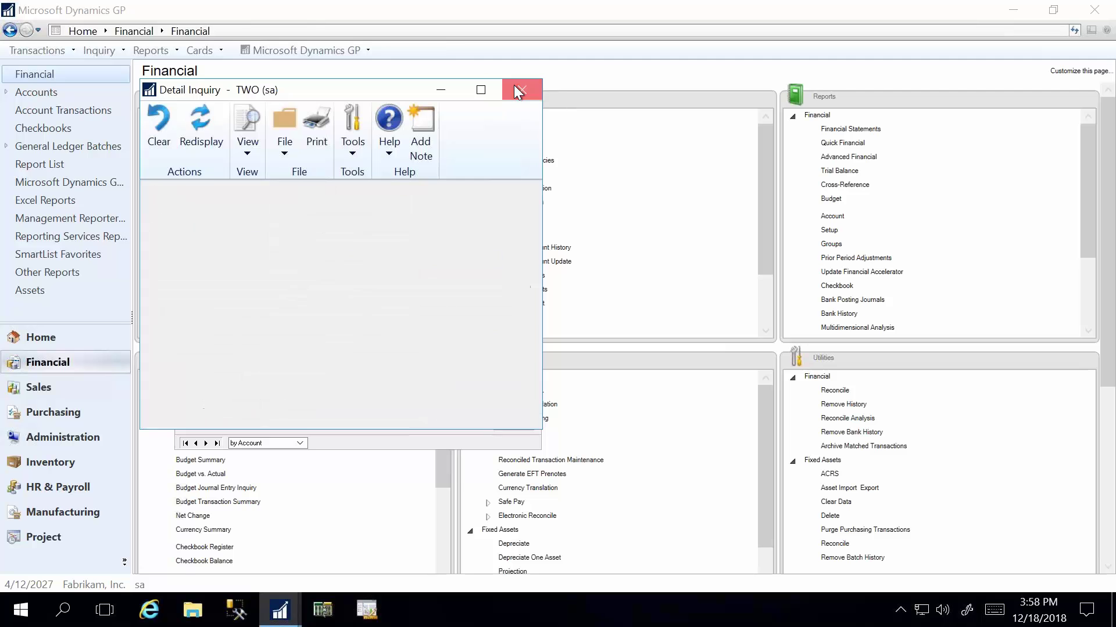
pyautogui.click(515, 101)
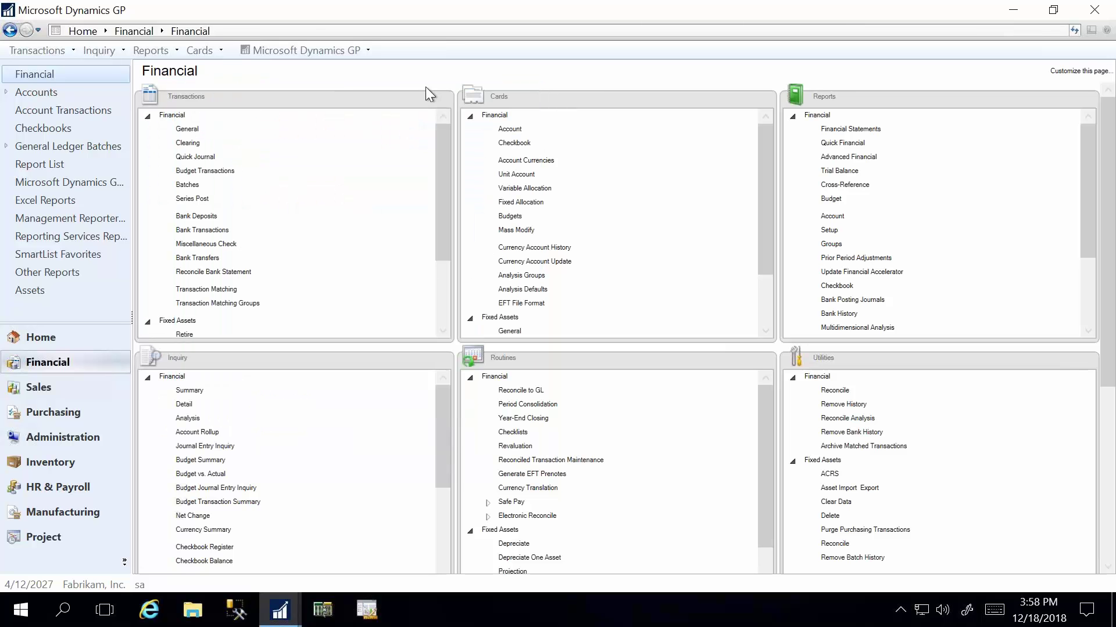
pyautogui.click(303, 50)
pyautogui.moveTo(295, 128)
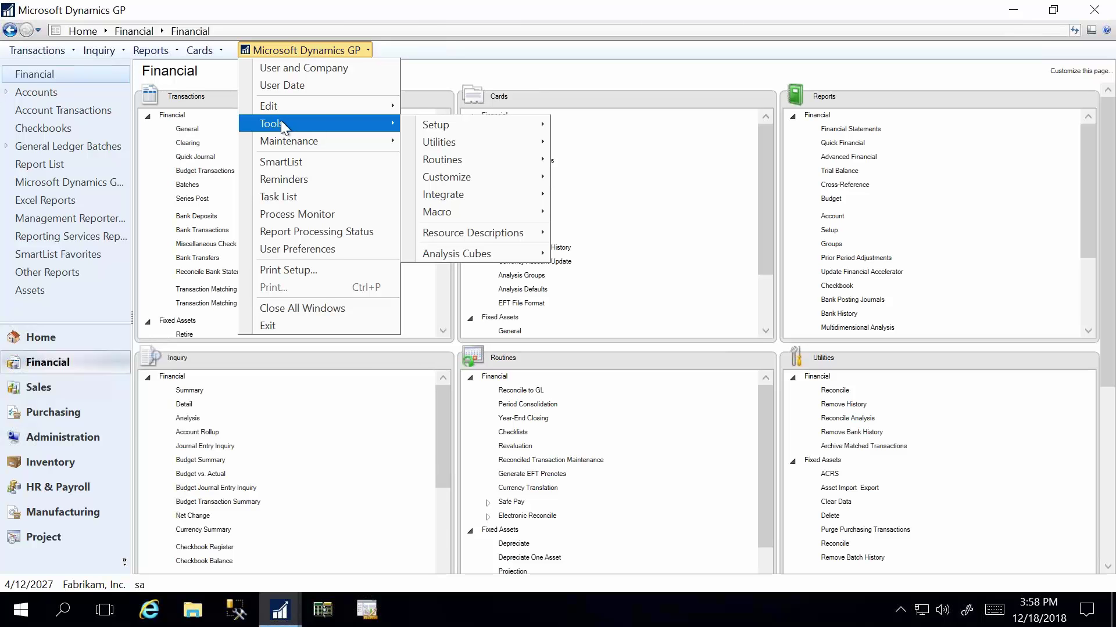
pyautogui.click(734, 303)
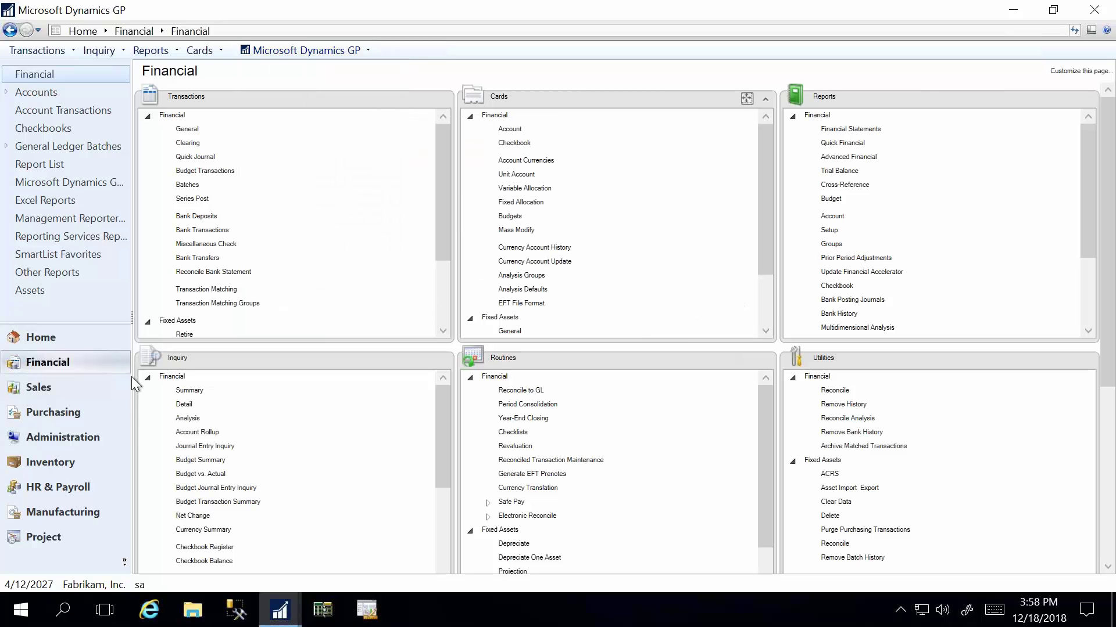
# Step: Open the company's Posting Setup from Administration and display the Financial series settings for the Bank Deposit Entry origin
pyautogui.click(51, 437)
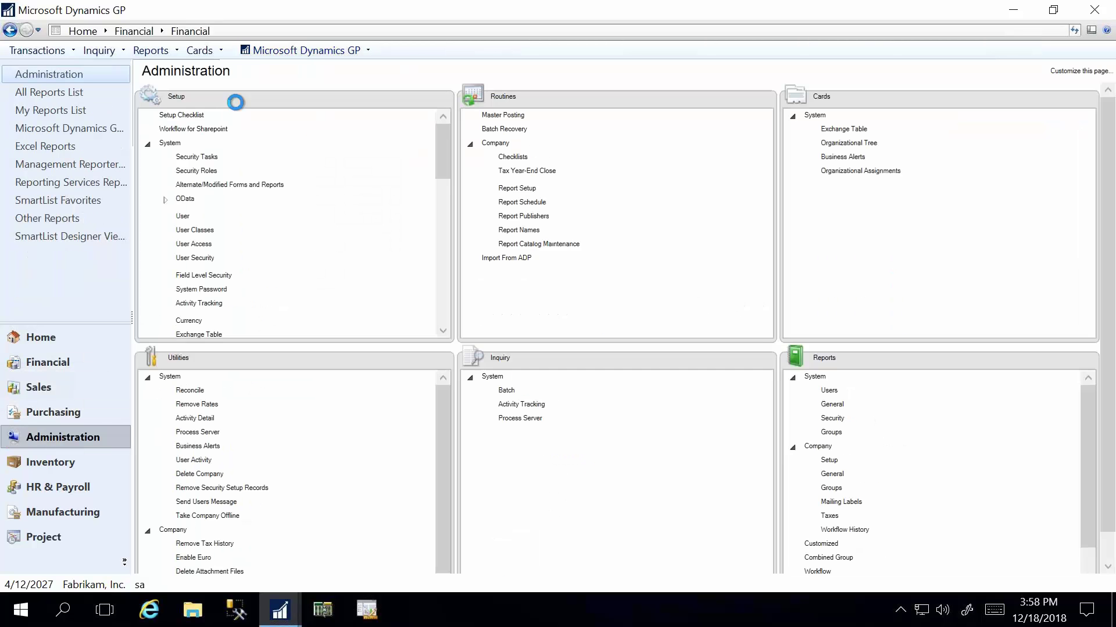
pyautogui.scroll(-10, 439, 302)
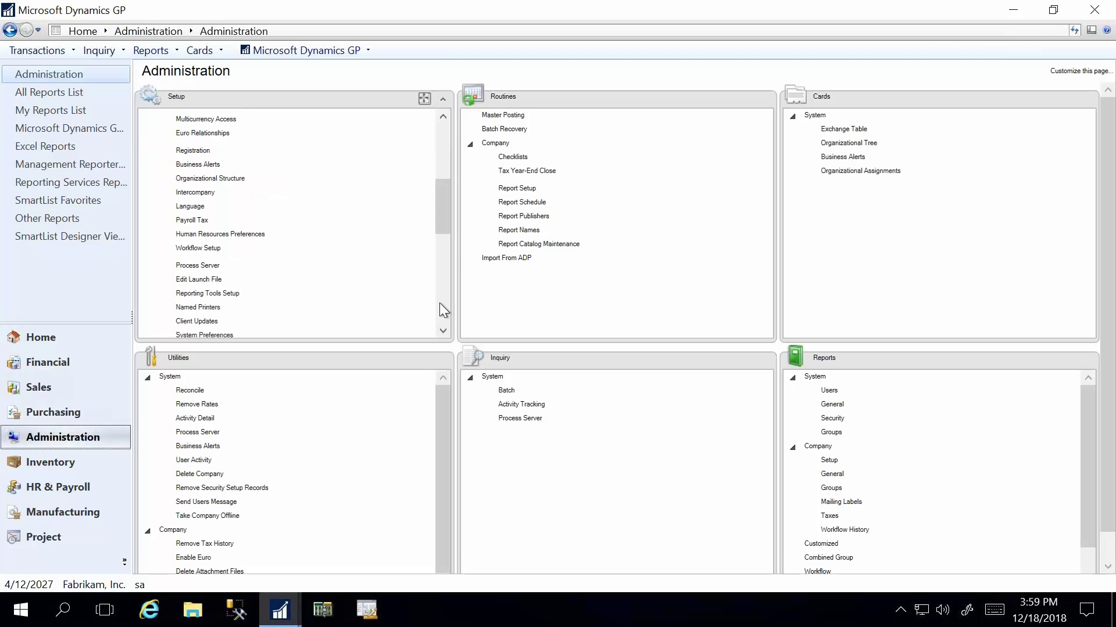
pyautogui.scroll(-4, 441, 308)
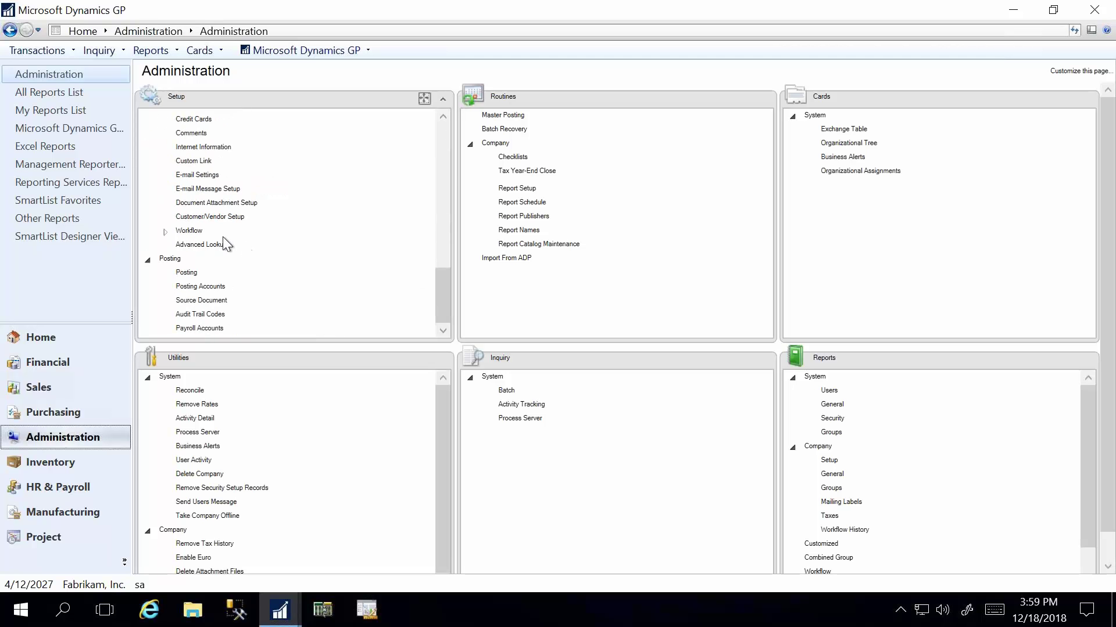
pyautogui.click(185, 276)
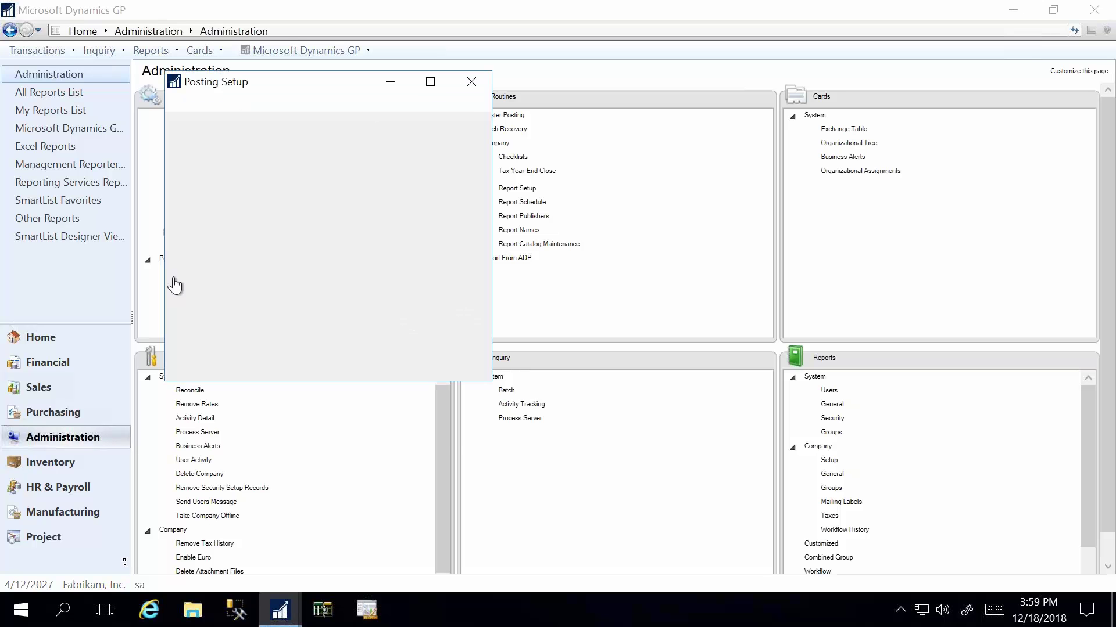
pyautogui.click(240, 188)
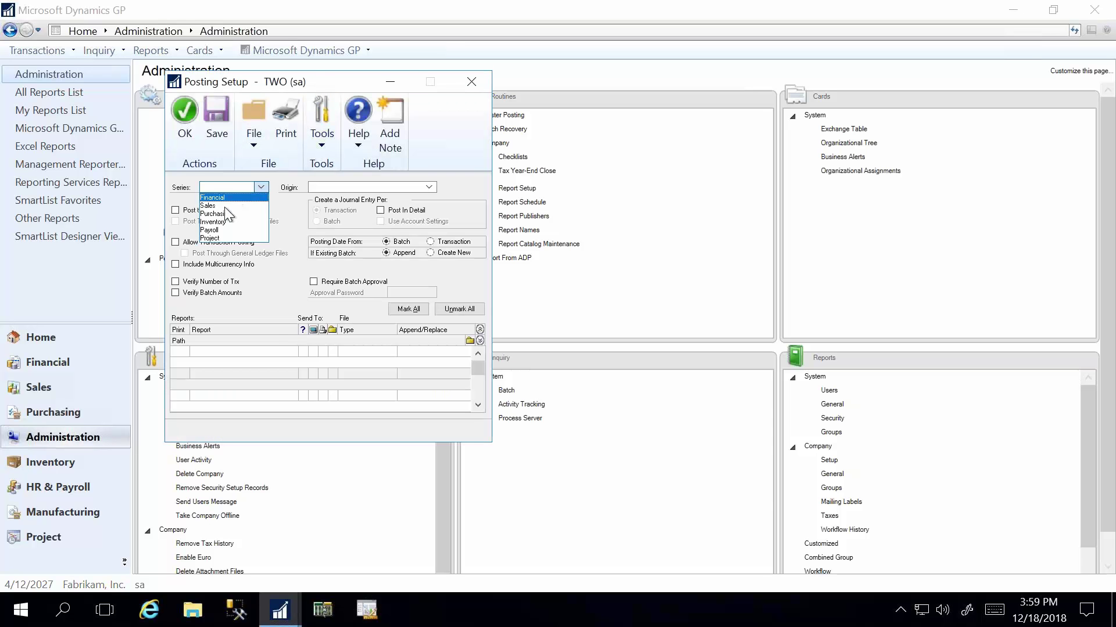
pyautogui.click(214, 197)
pyautogui.click(340, 187)
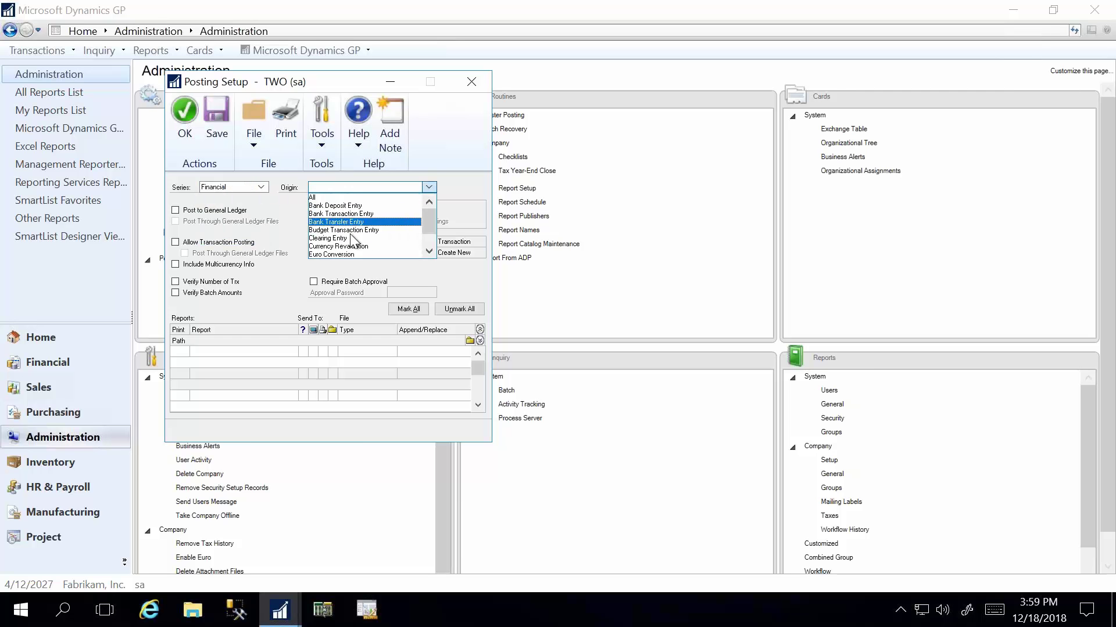
pyautogui.click(340, 206)
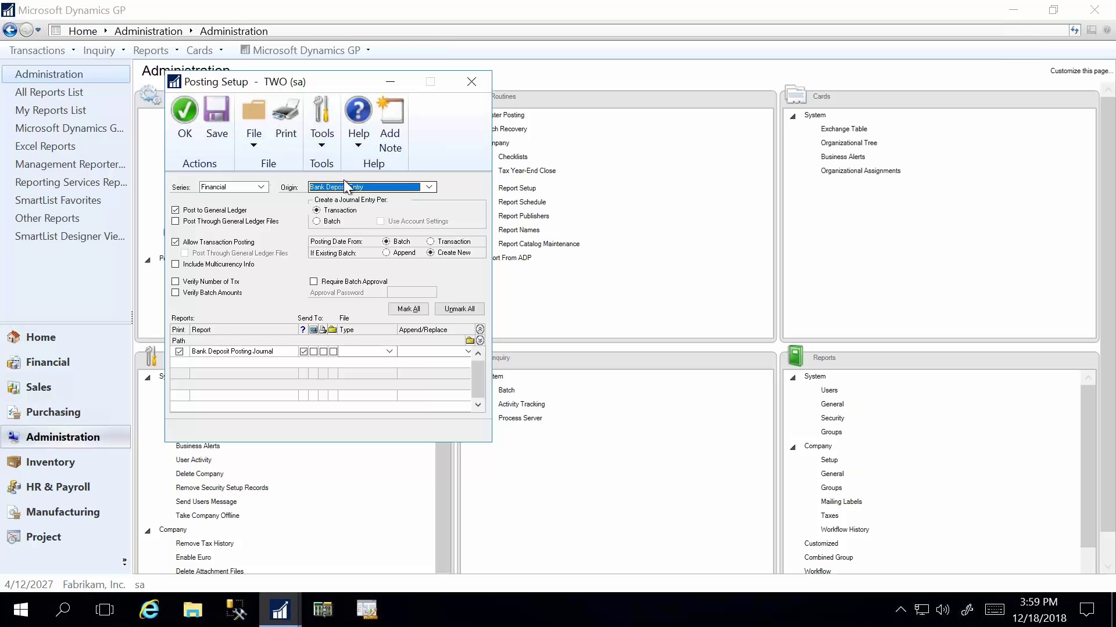
# Step: Turn printing of the Bank Deposit Posting Journal off and back on, and display the settings for the Budget Transaction Entry origin
pyautogui.click(179, 353)
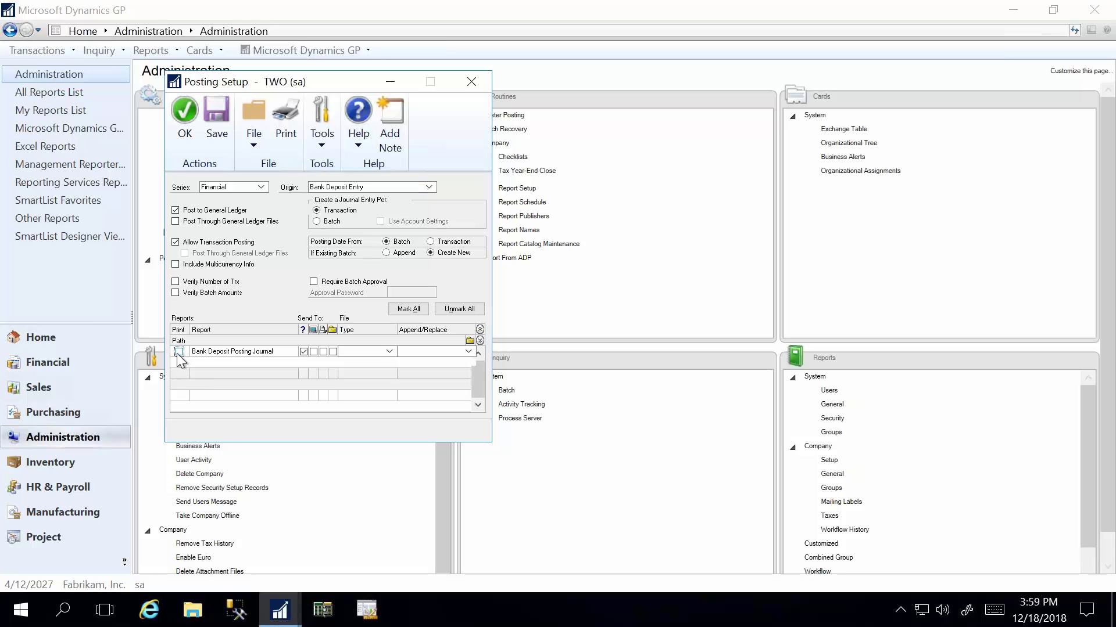
pyautogui.click(179, 353)
pyautogui.click(381, 187)
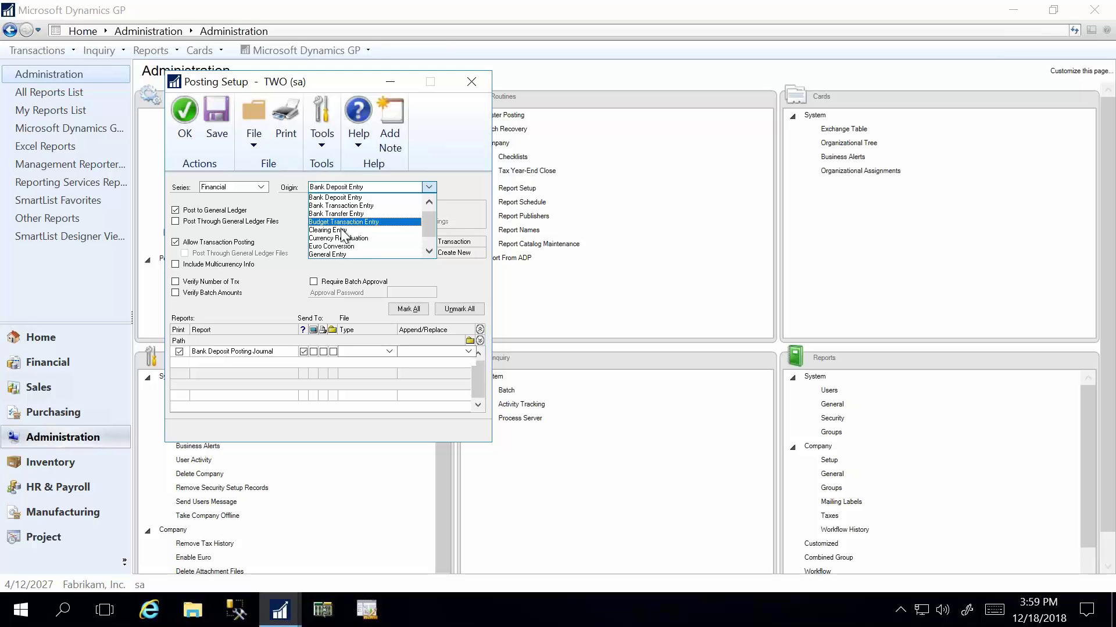
pyautogui.scroll(-2, 350, 247)
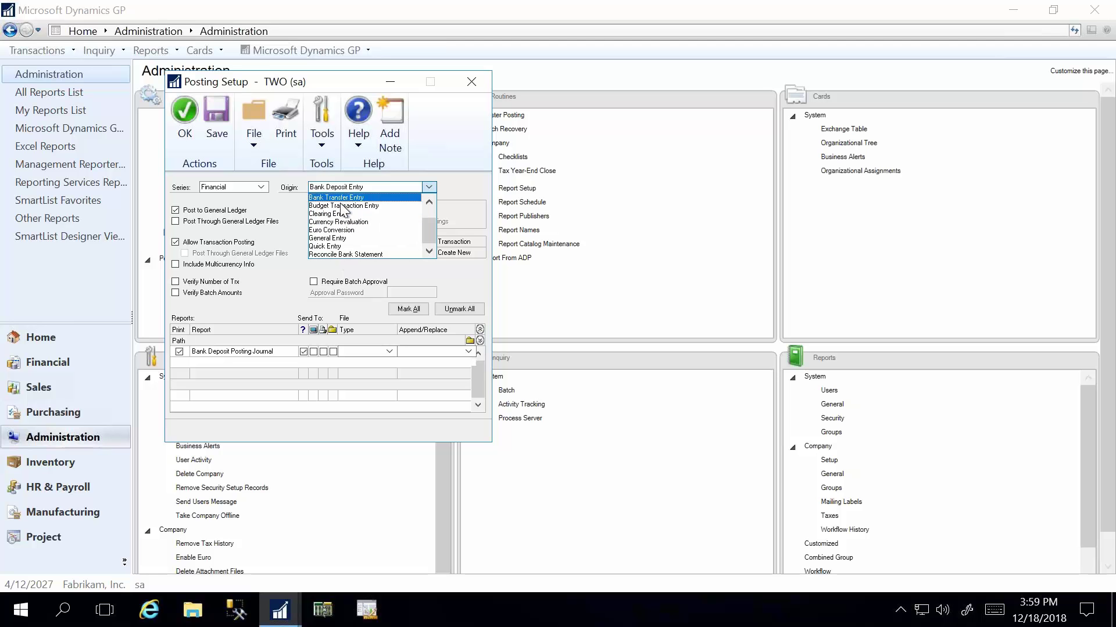
pyautogui.click(342, 206)
# Step: Display the Purchasing series posting settings for Computer Checks and enlarge the window to show all of its reports
pyautogui.click(216, 187)
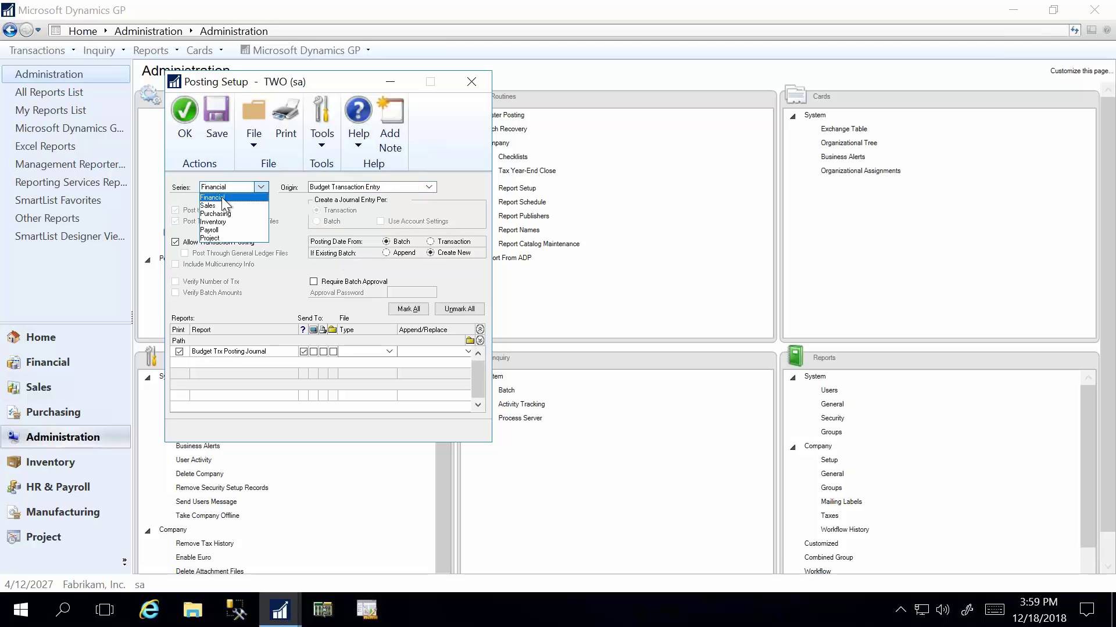
pyautogui.click(218, 215)
pyautogui.click(337, 185)
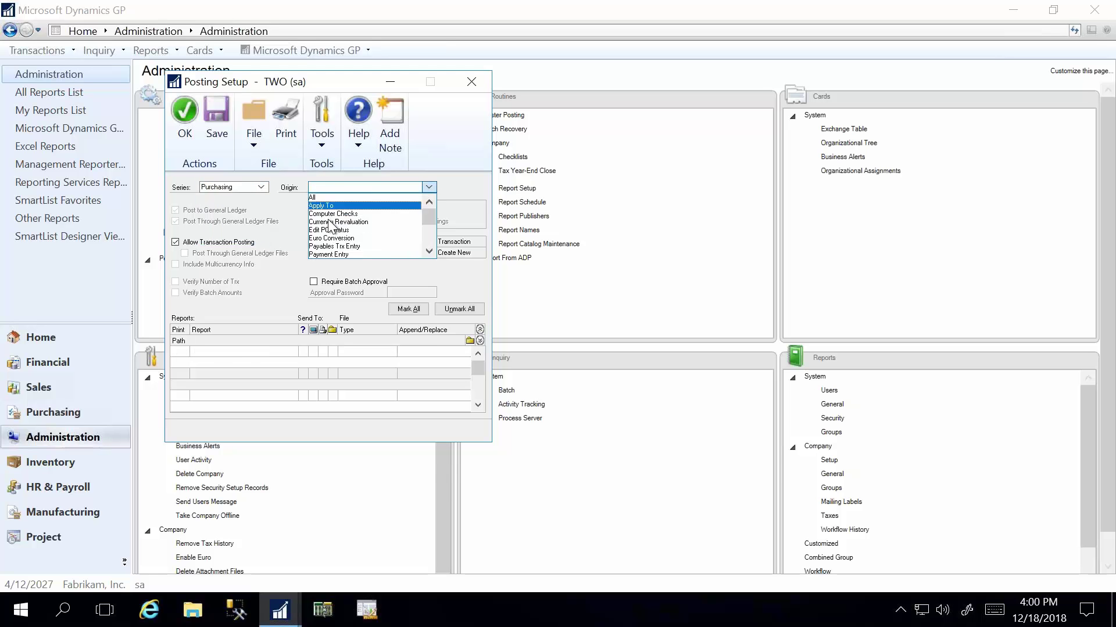
pyautogui.click(335, 215)
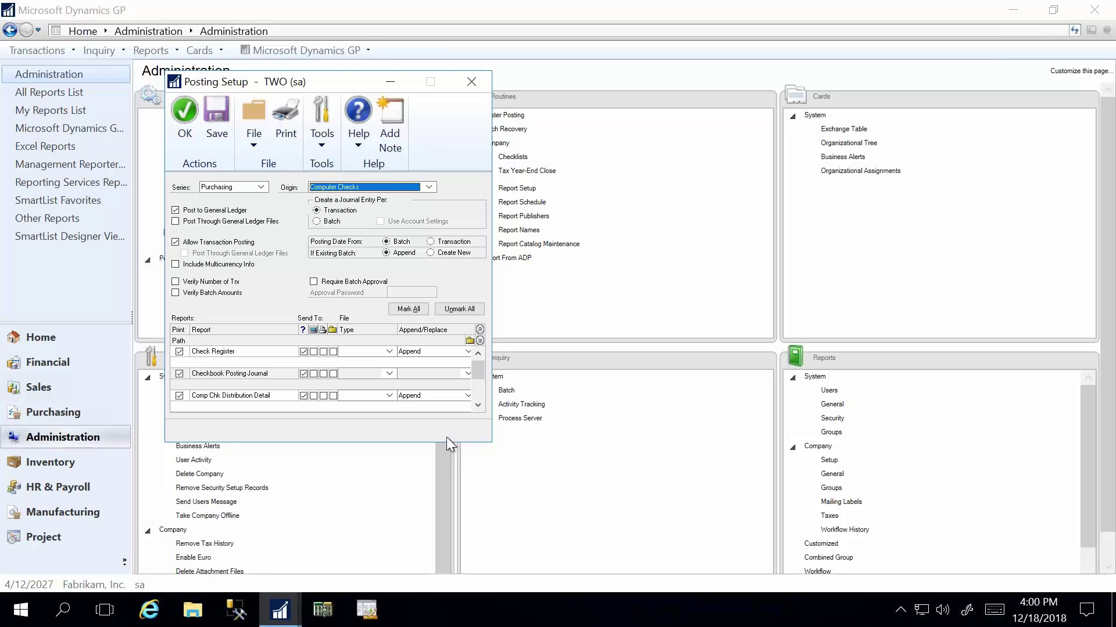
pyautogui.moveTo(444, 442); pyautogui.dragTo(423, 581)
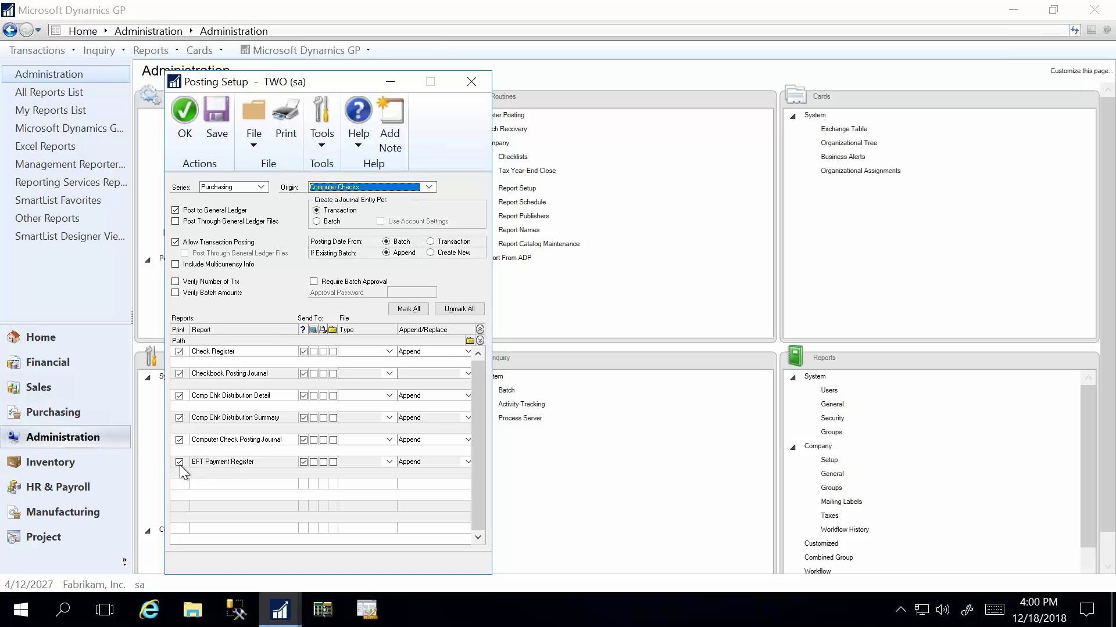
# Step: Turn off printing of the EFT Payment Register, Computer Check Posting Journal and Comp Chk Distribution Summary reports
pyautogui.click(177, 461)
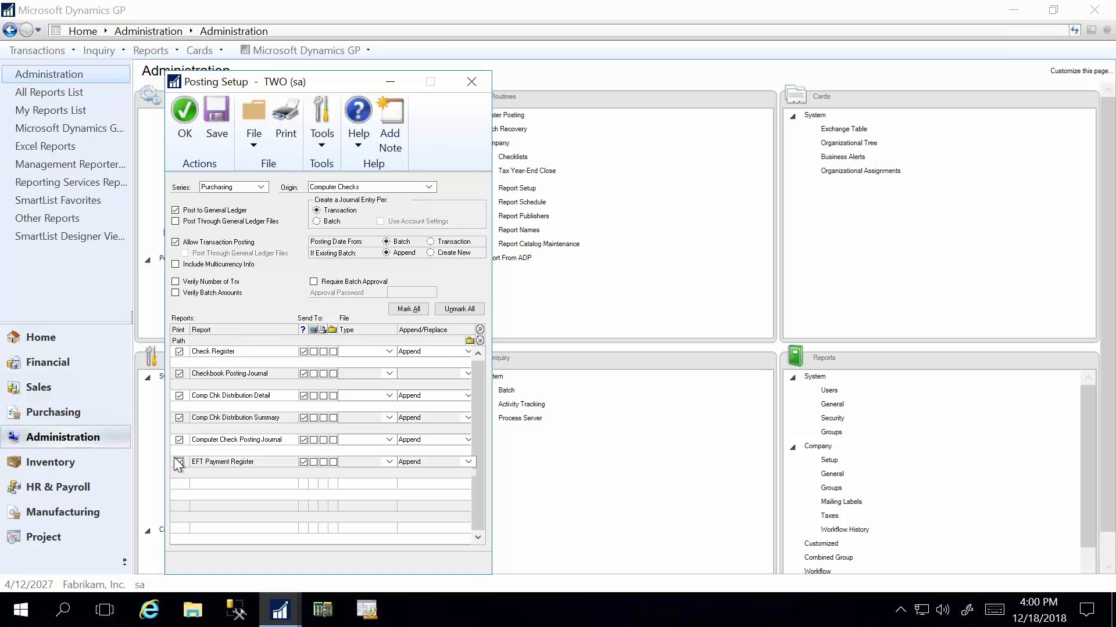
pyautogui.click(180, 440)
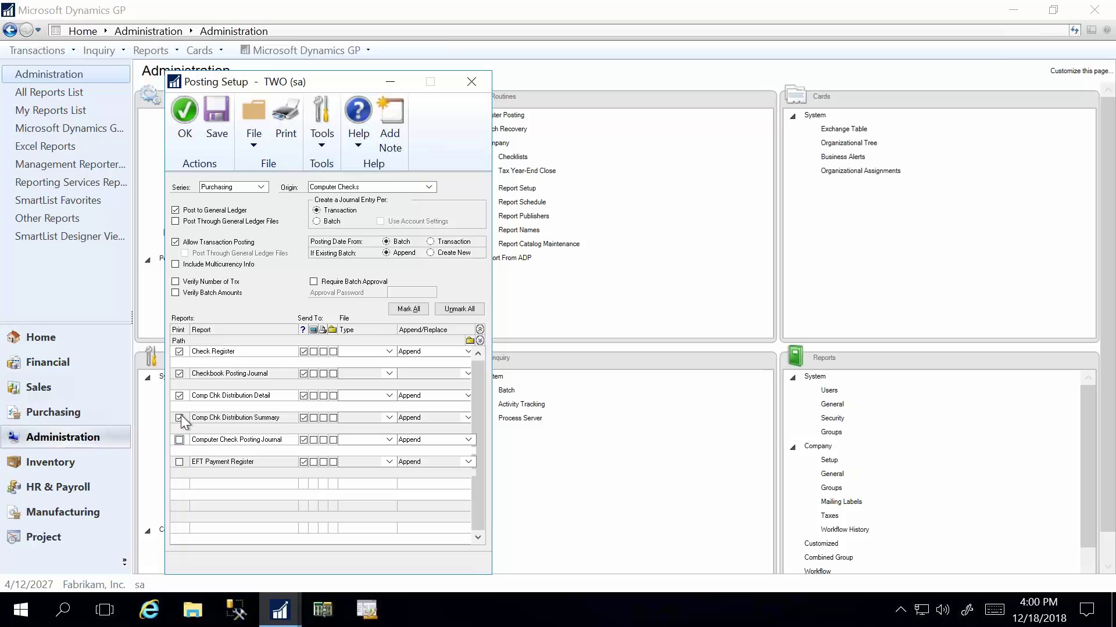
pyautogui.click(180, 418)
# Step: Look through the available series and the Purchasing transaction origins, keeping Computer Checks selected
pyautogui.click(226, 186)
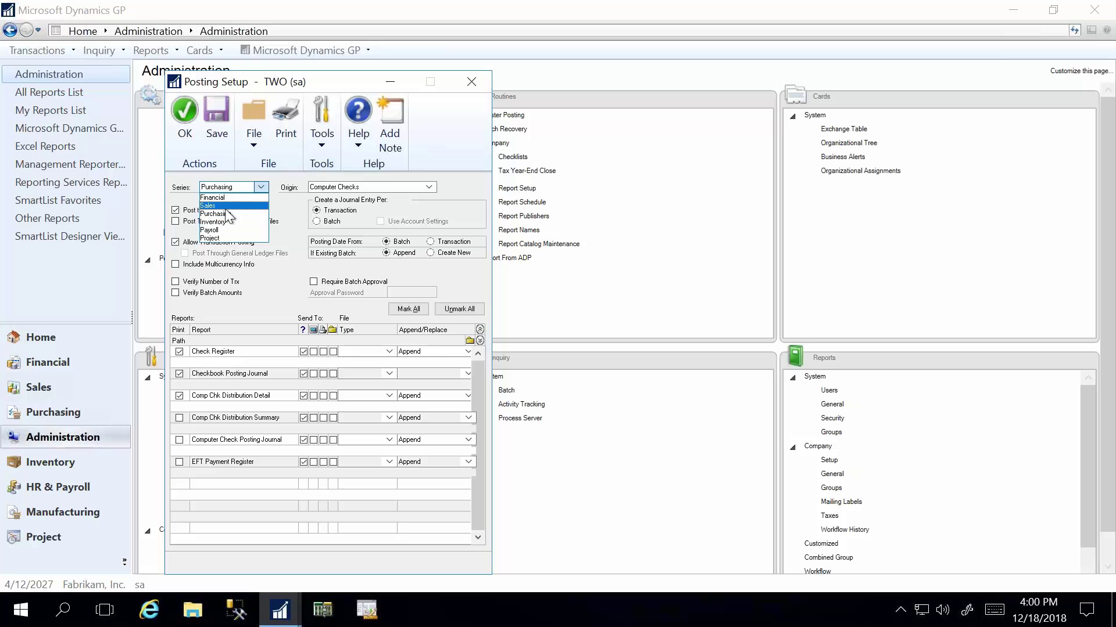
pyautogui.click(393, 188)
pyautogui.click(393, 188)
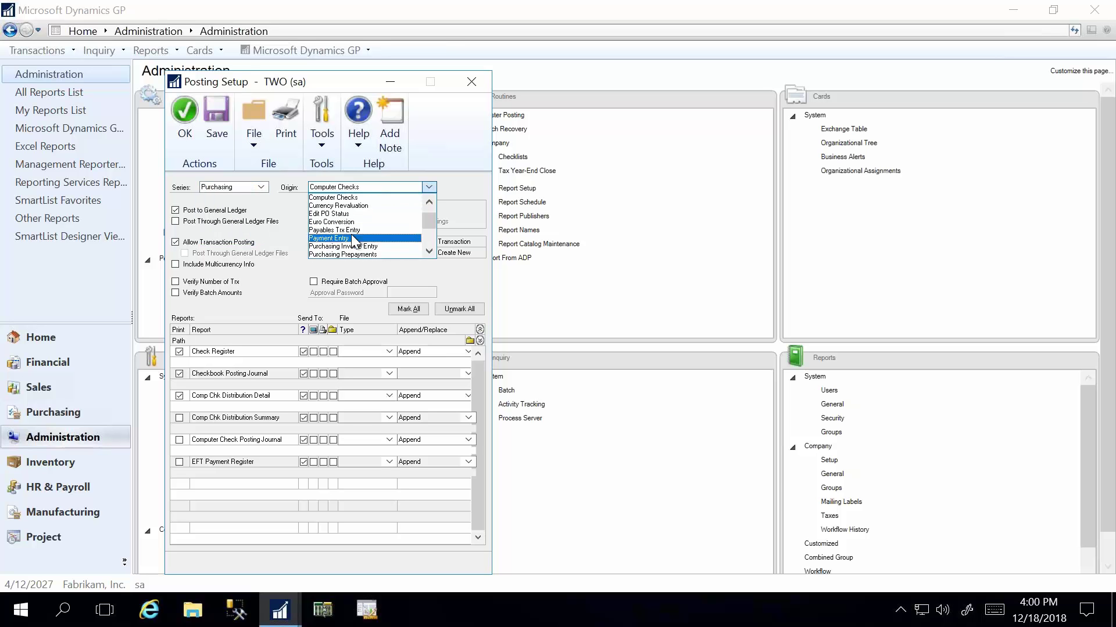
pyautogui.scroll(-3, 352, 241)
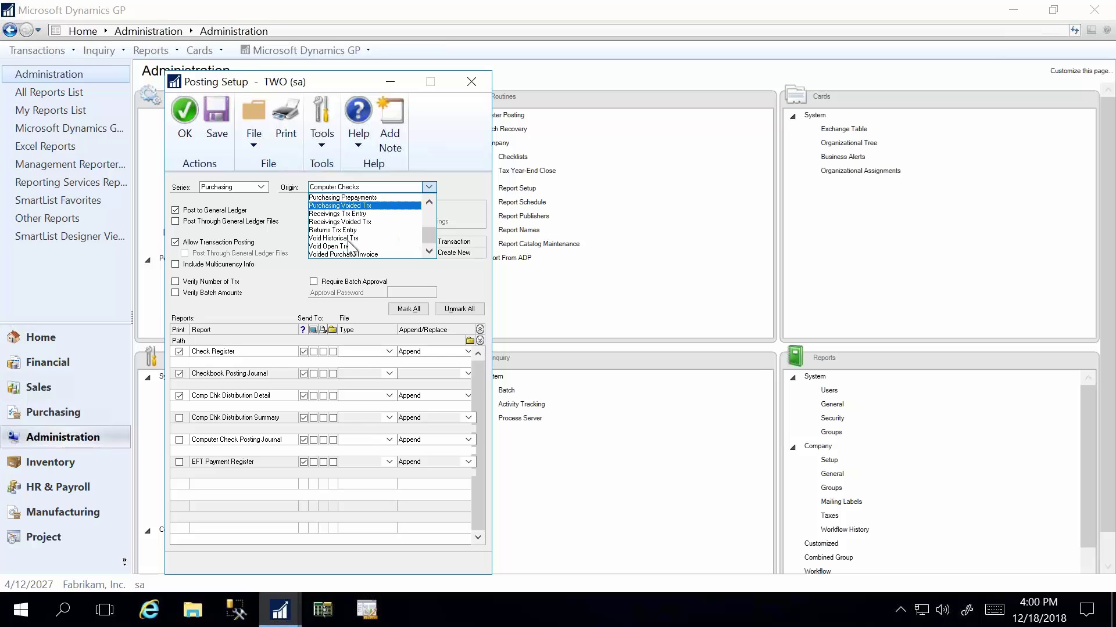
pyautogui.scroll(3, 349, 244)
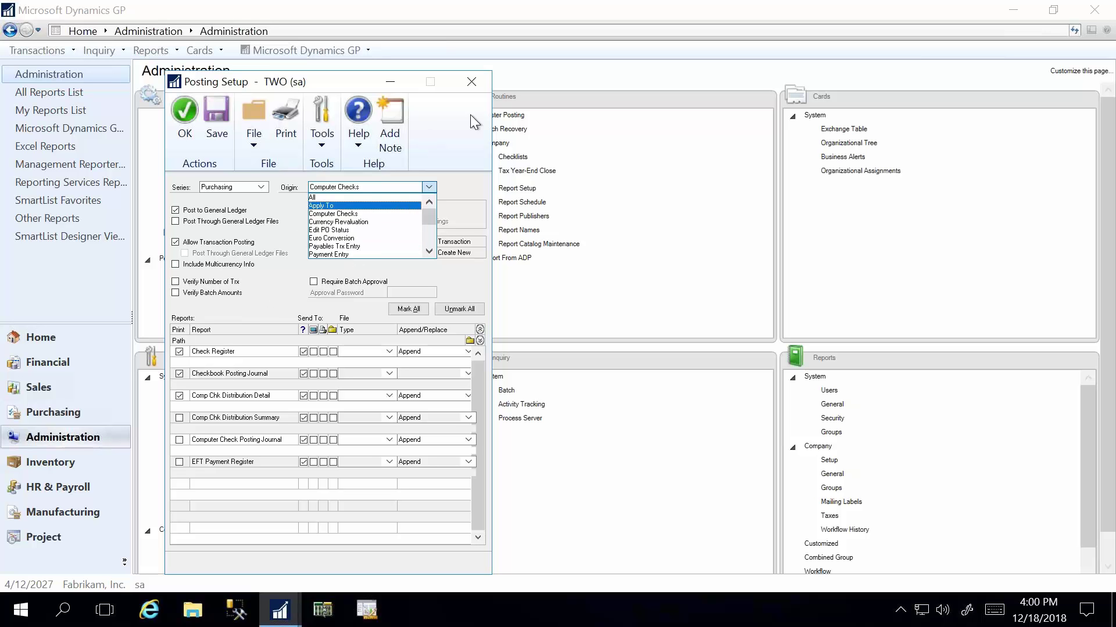
pyautogui.click(437, 123)
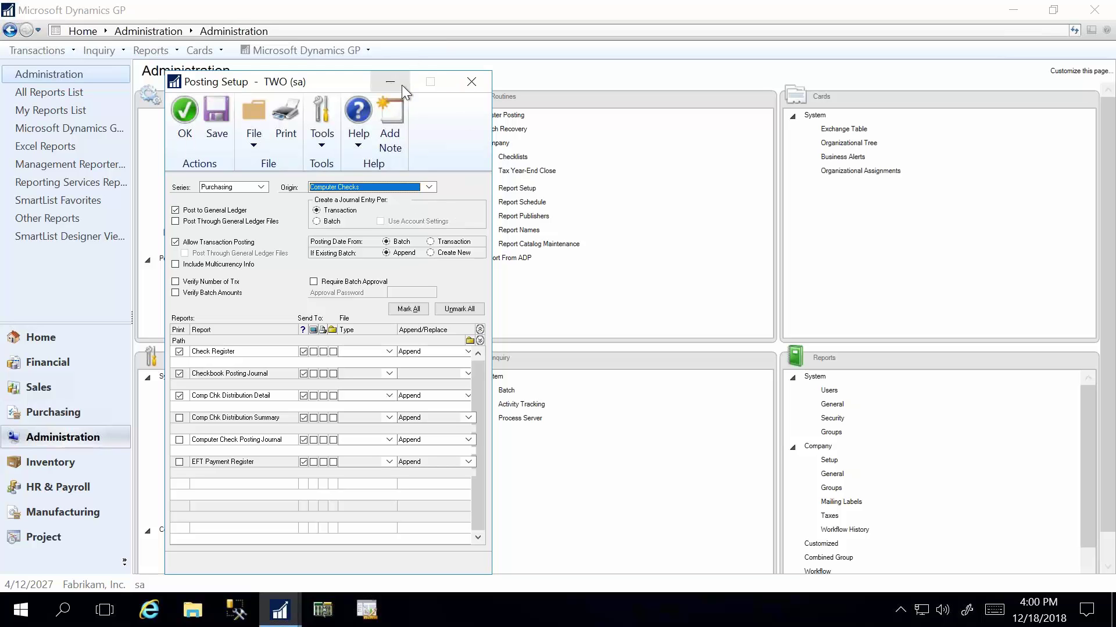
# Step: Enable Post Through General Ledger Files for Computer Checks, and check the Payables Trx Entry settings before accepting the posting setup
pyautogui.moveTo(401, 82); pyautogui.dragTo(567, 68)
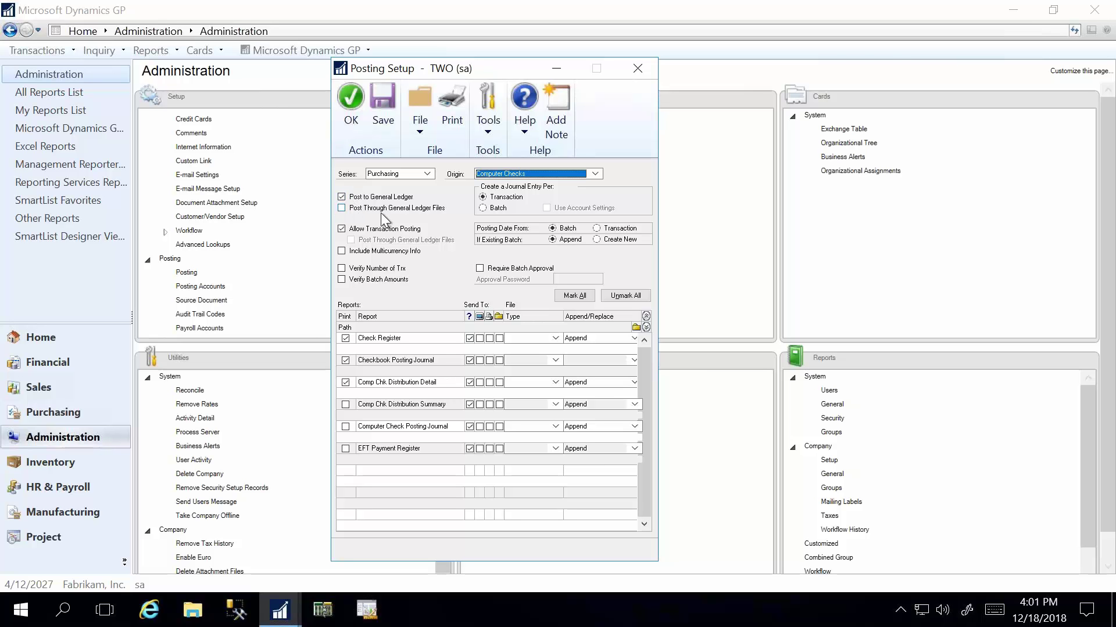
pyautogui.click(342, 209)
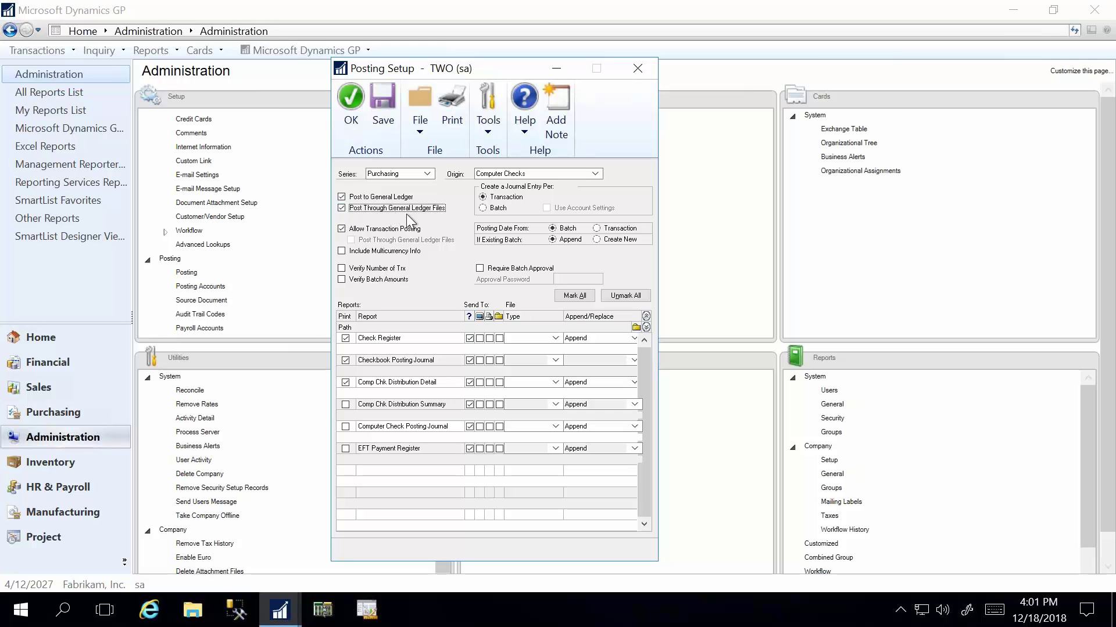
pyautogui.click(518, 174)
pyautogui.click(496, 217)
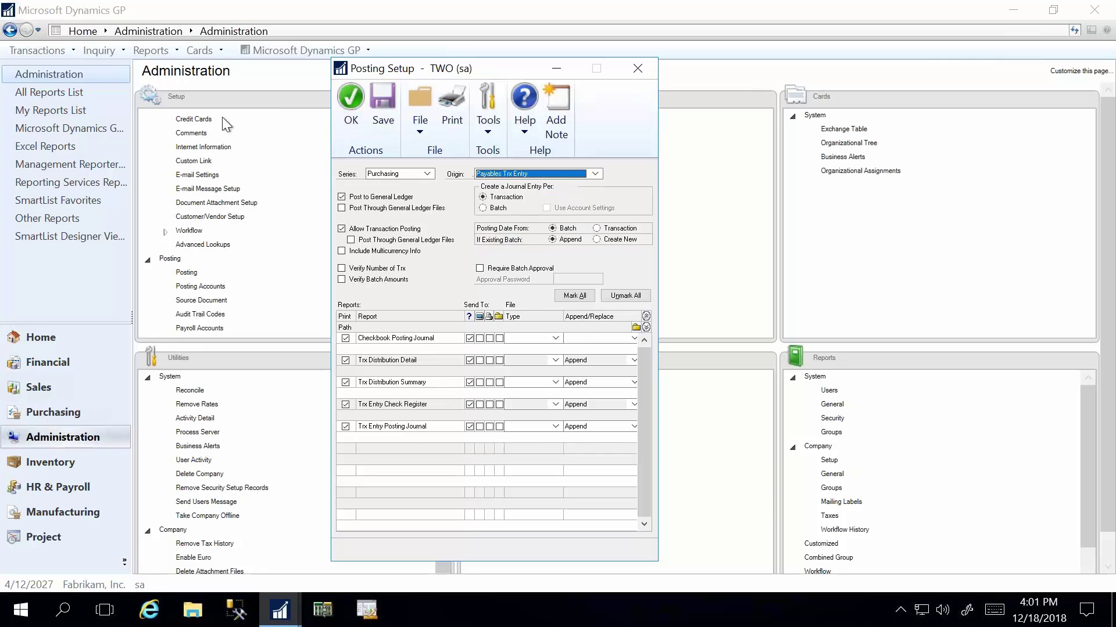
pyautogui.click(361, 104)
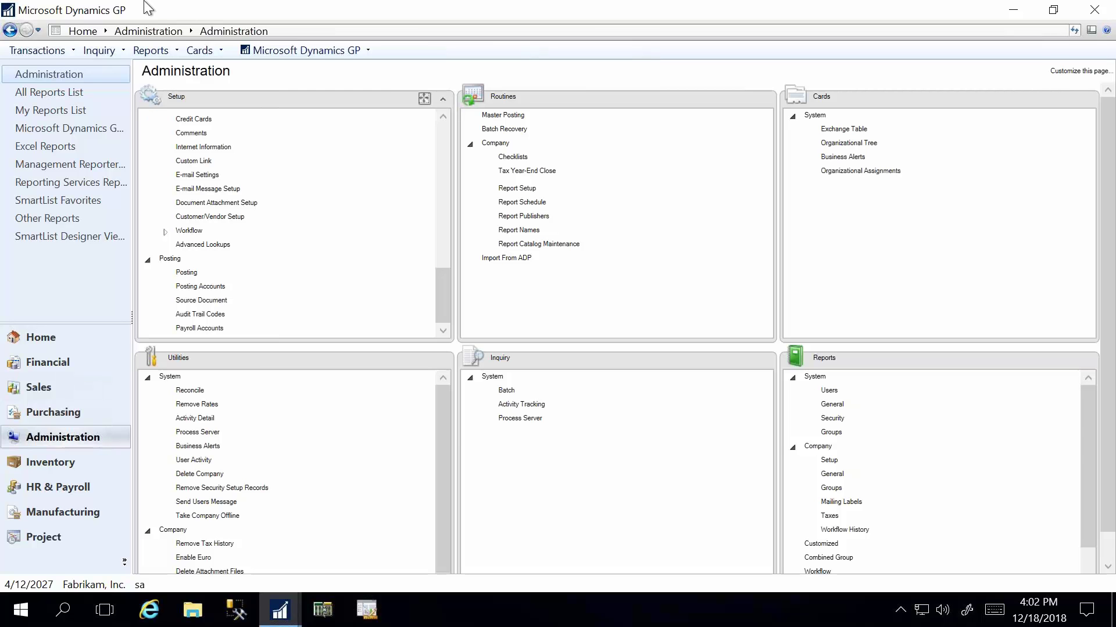
# Step: Open SmartList and display the default Account Summary list in the Financial category
pyautogui.click(285, 50)
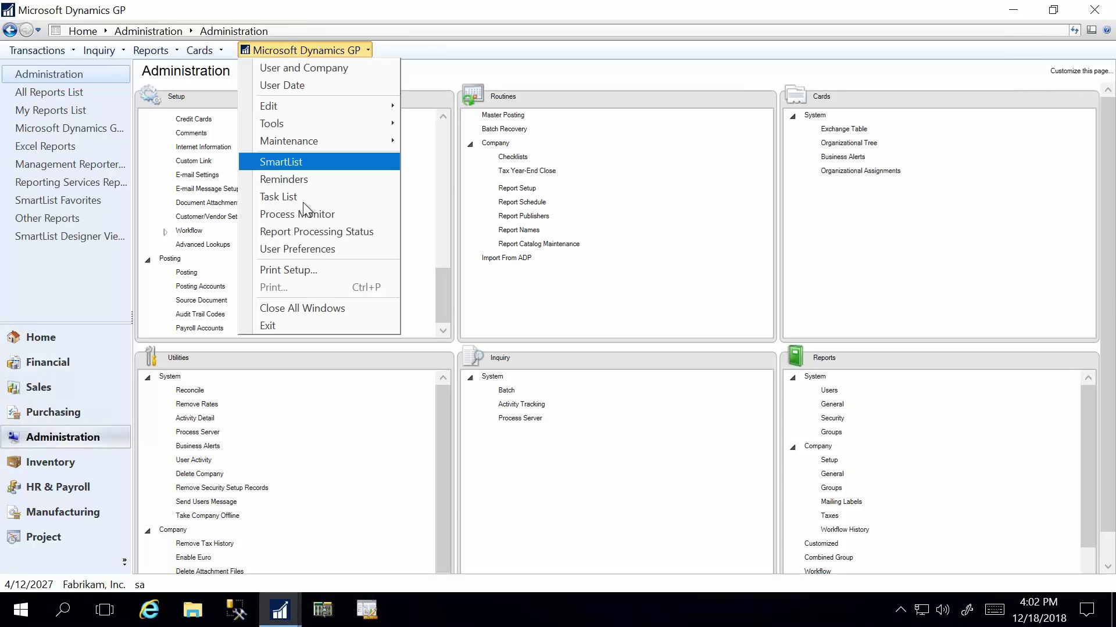
pyautogui.click(292, 161)
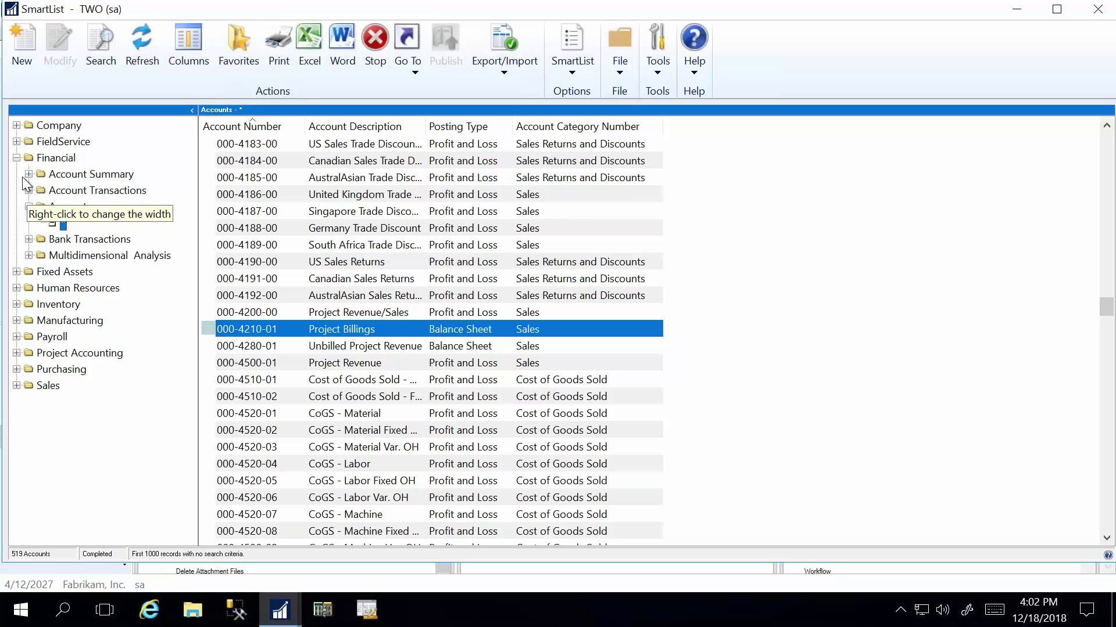
pyautogui.click(29, 173)
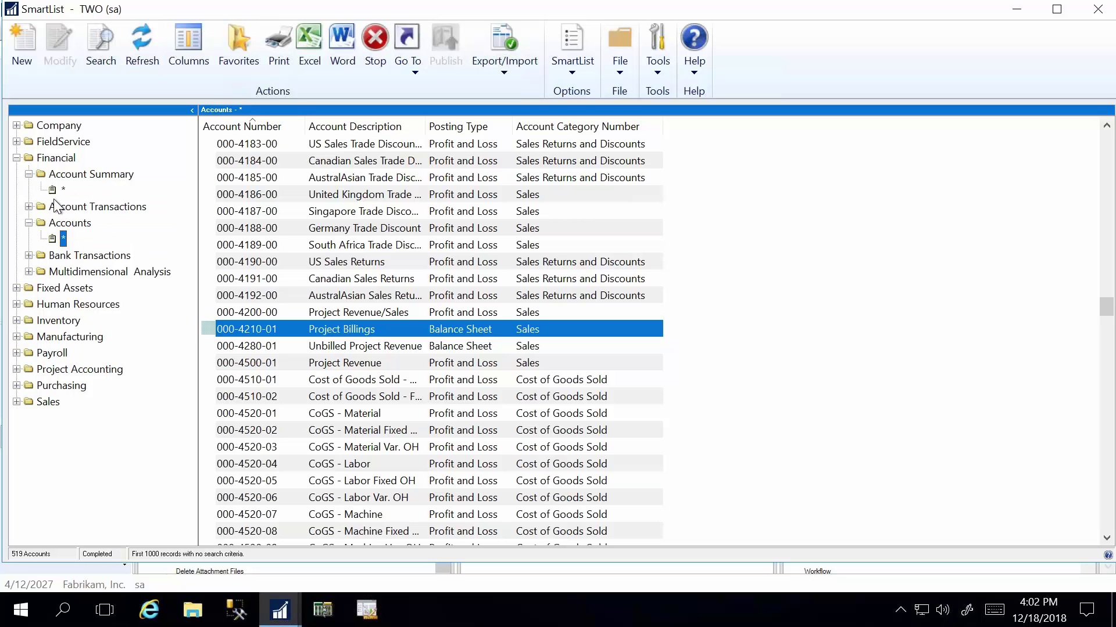
pyautogui.click(52, 191)
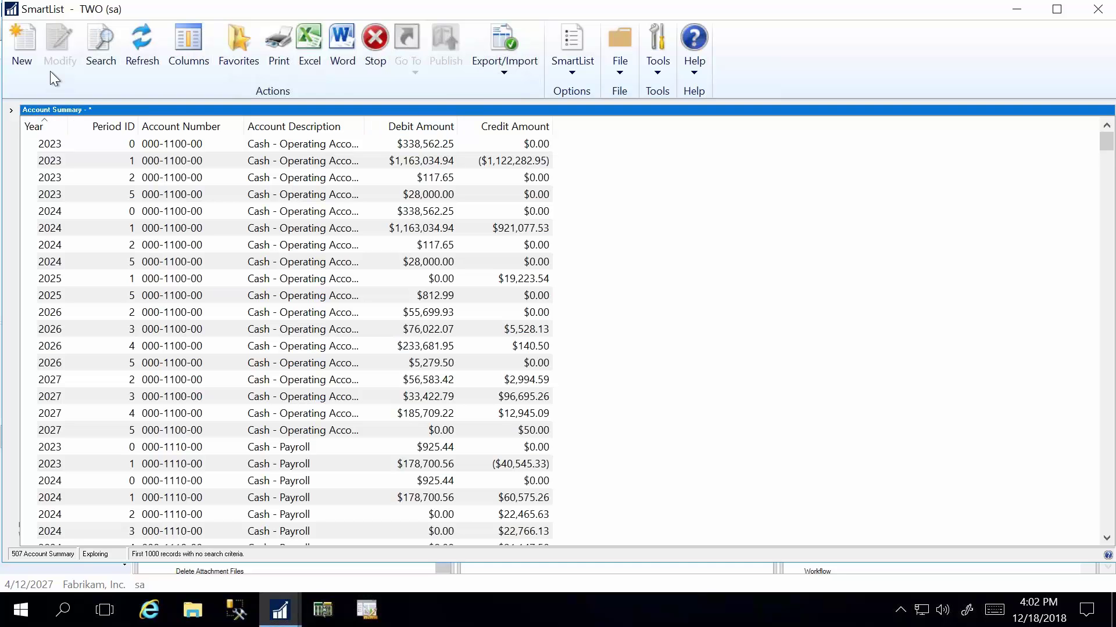
pyautogui.click(130, 279)
pyautogui.scroll(-10, 162, 330)
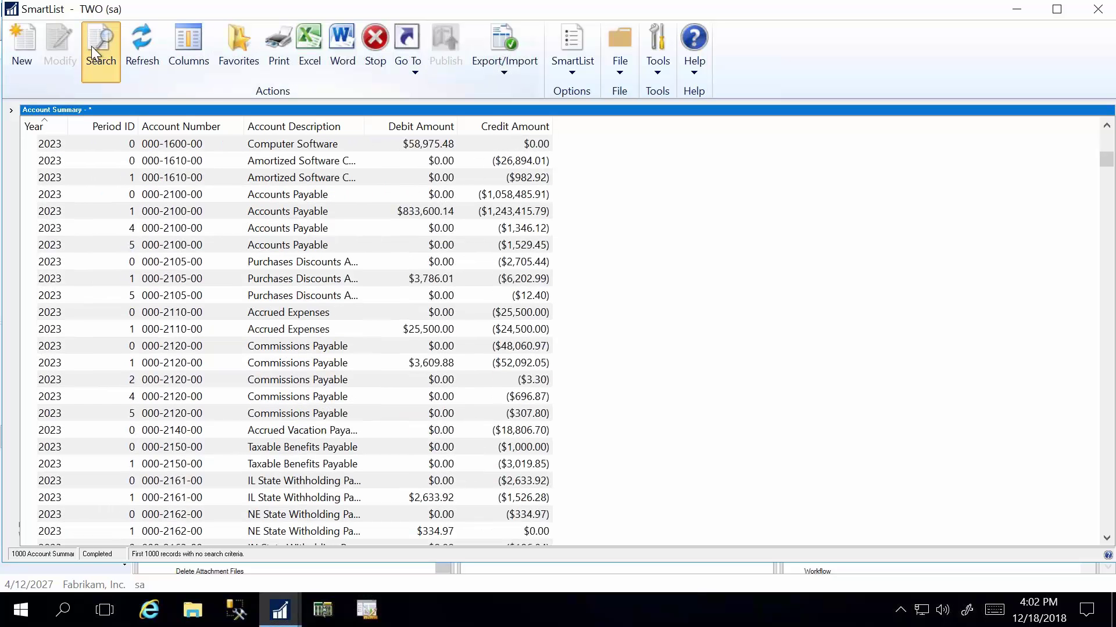
# Step: Search the Account Summary list for records where Year is equal to 2027
pyautogui.click(92, 47)
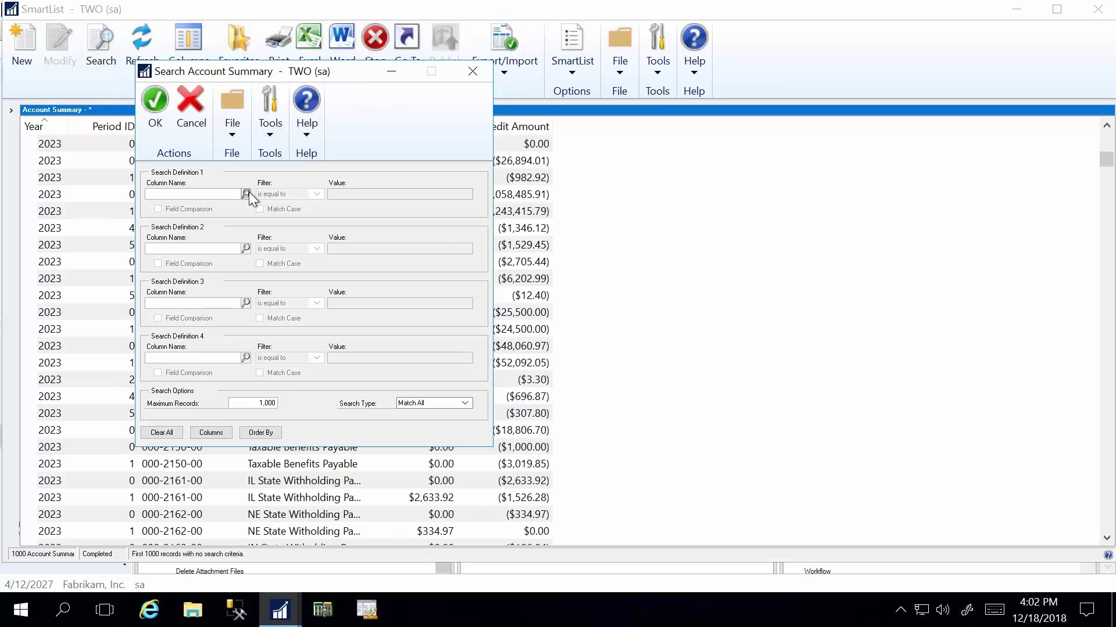
pyautogui.click(248, 194)
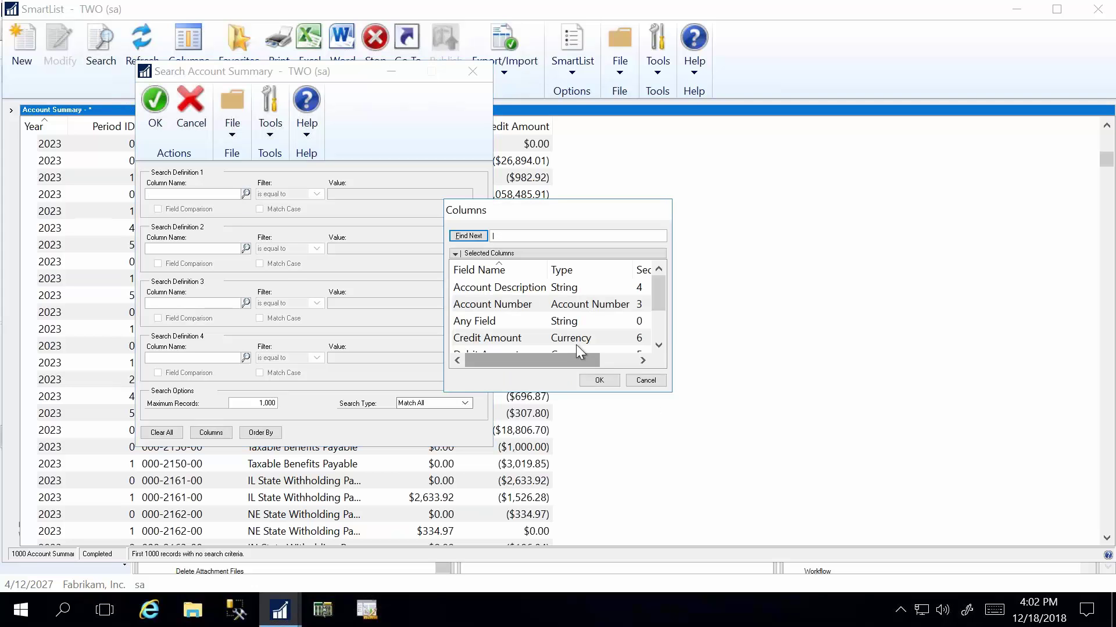
pyautogui.click(571, 306)
pyautogui.scroll(-1, 574, 308)
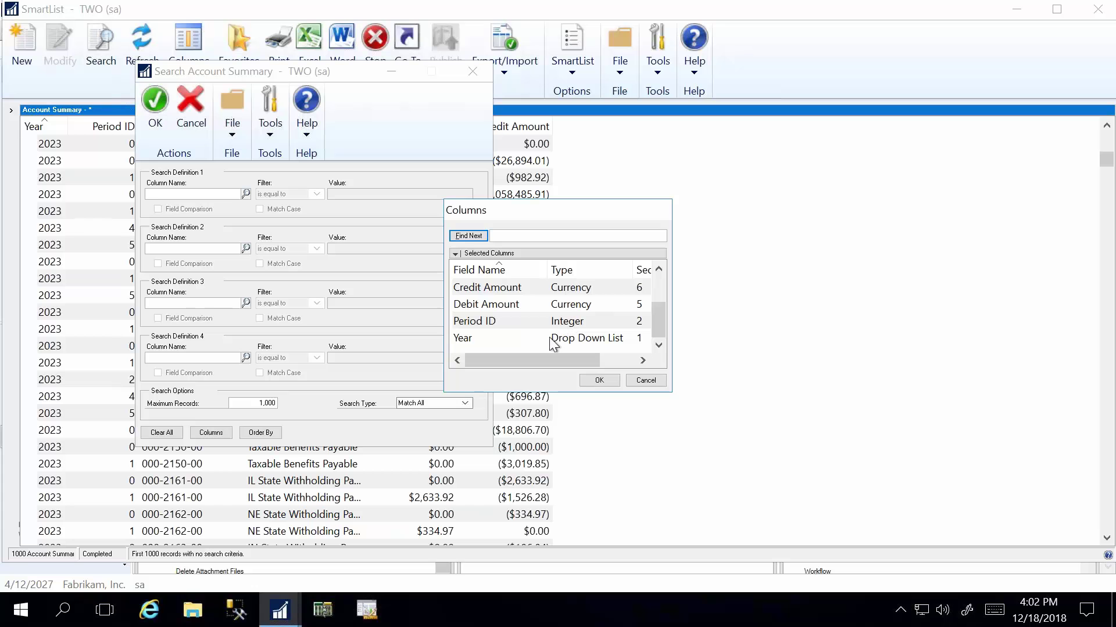
pyautogui.doubleClick(552, 340)
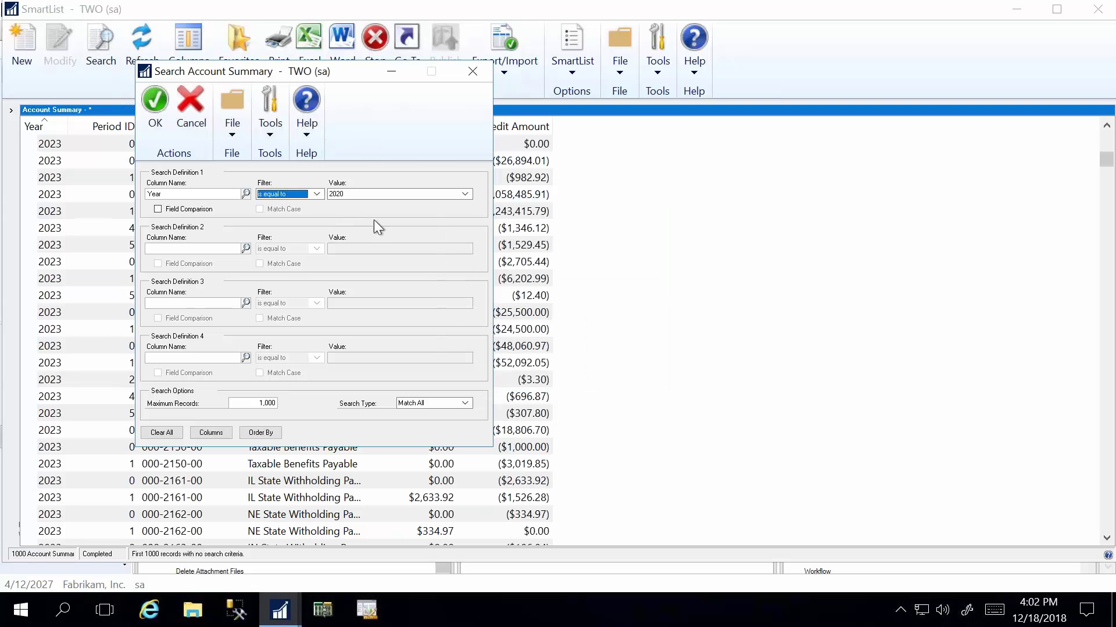
pyautogui.click(393, 195)
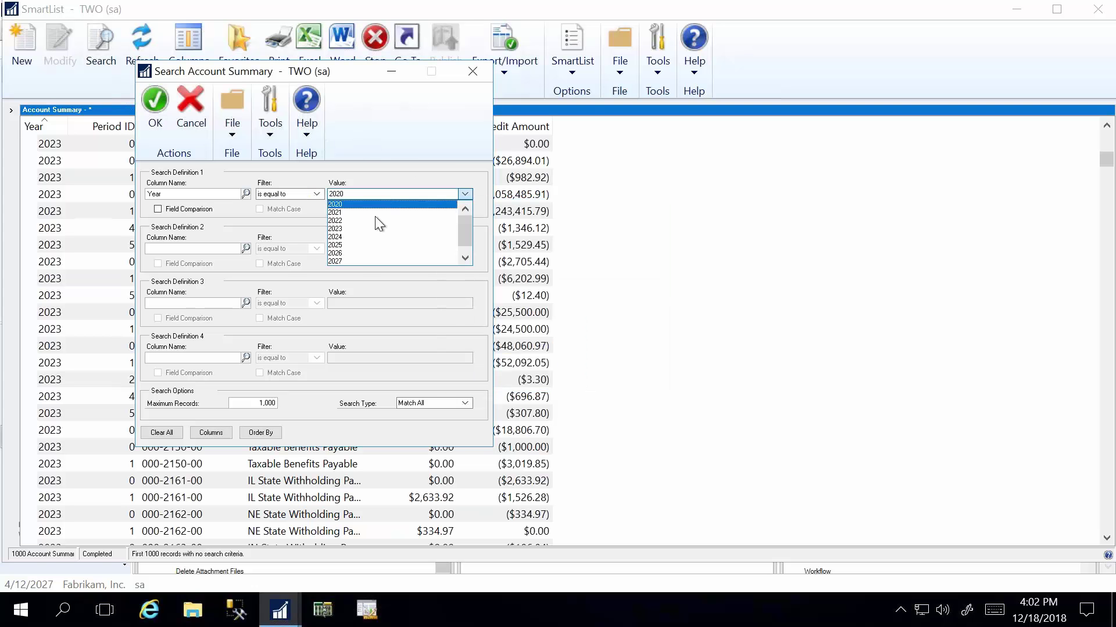
pyautogui.click(341, 261)
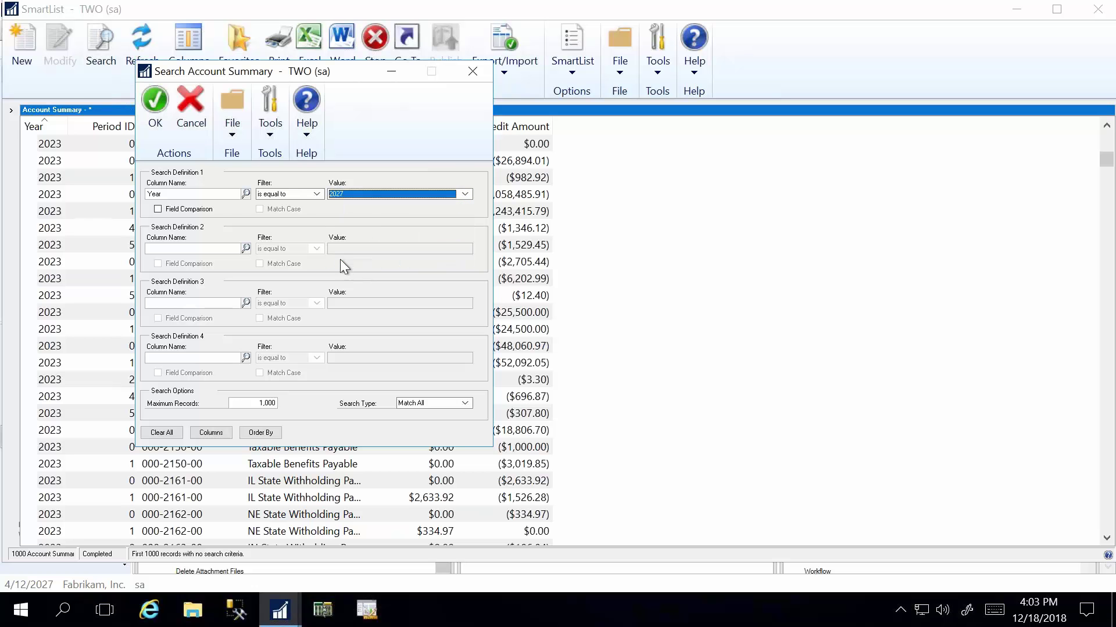
pyautogui.click(149, 103)
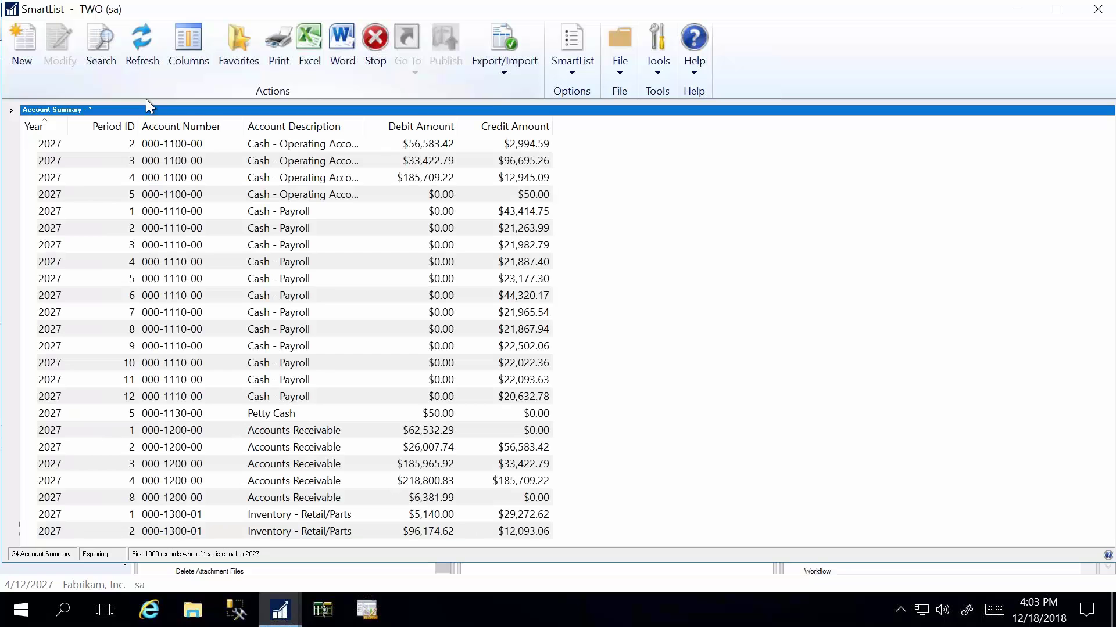
# Step: Examine the Account Summary results by account and period, show the SmartList category tree, and close SmartList
pyautogui.click(303, 280)
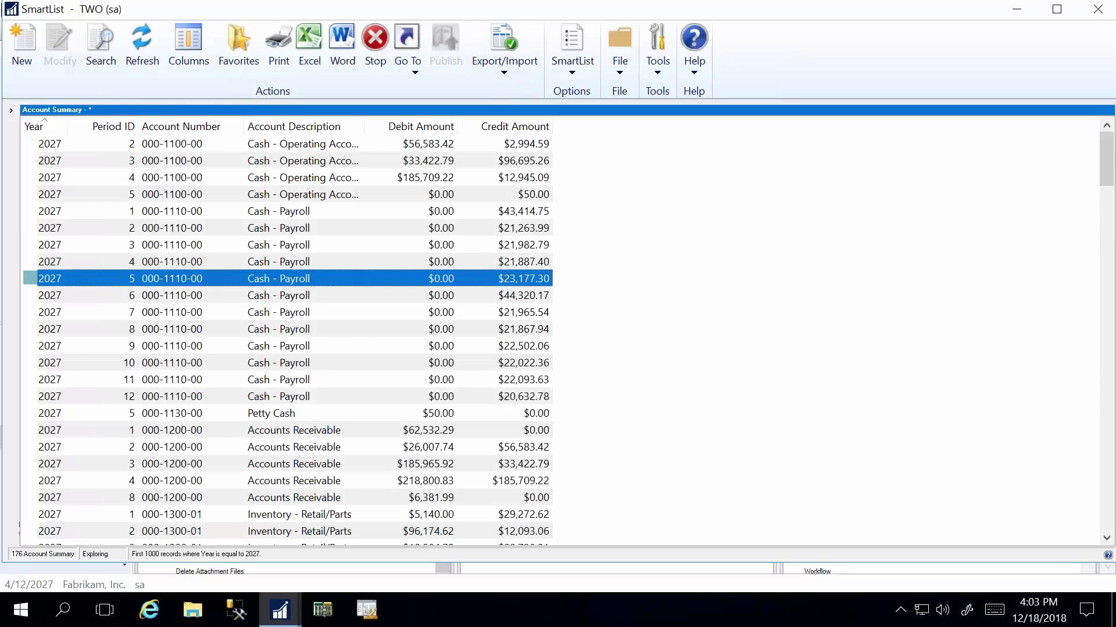
pyautogui.scroll(-3, 343, 305)
pyautogui.scroll(3, 364, 307)
pyautogui.click(147, 227)
pyautogui.click(145, 214)
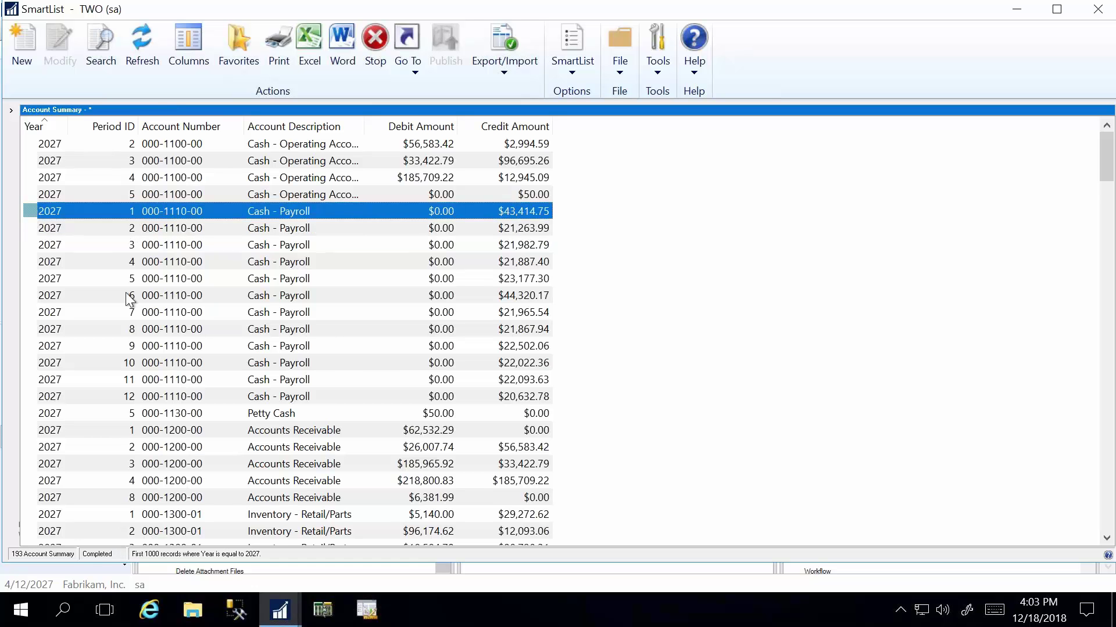
pyautogui.scroll(-4, 154, 244)
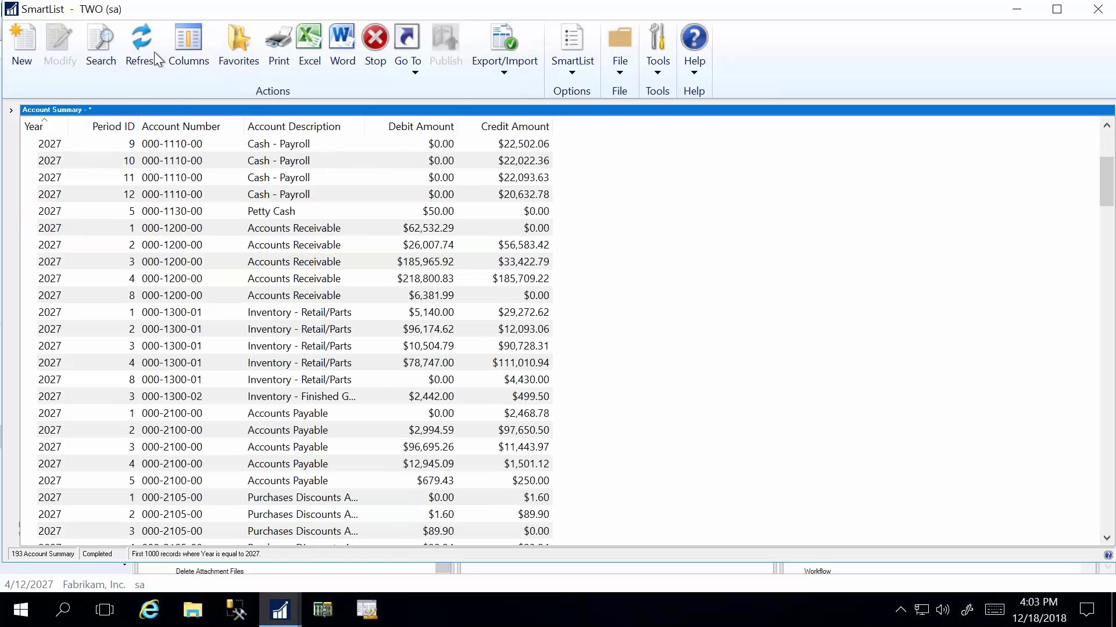
pyautogui.click(15, 112)
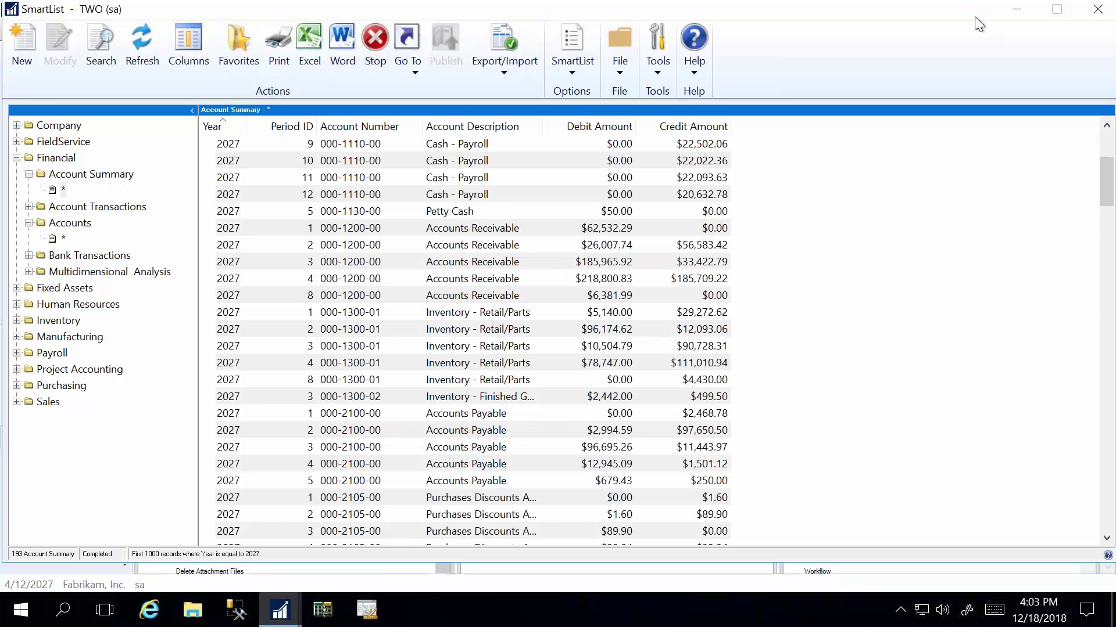
pyautogui.moveTo(1016, 2)
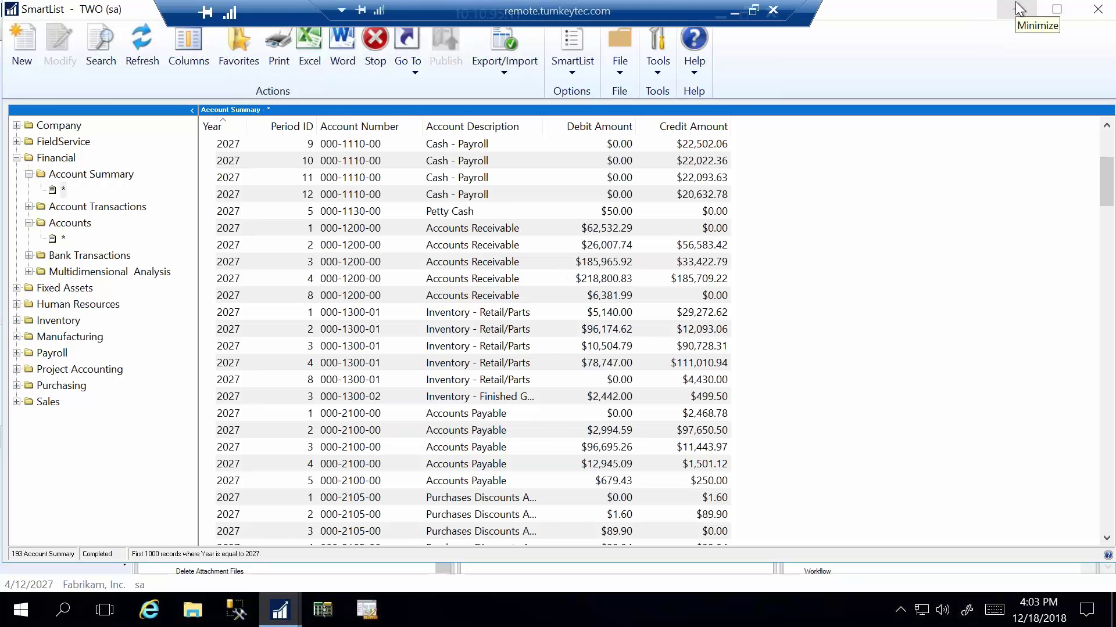
pyautogui.click(1097, 9)
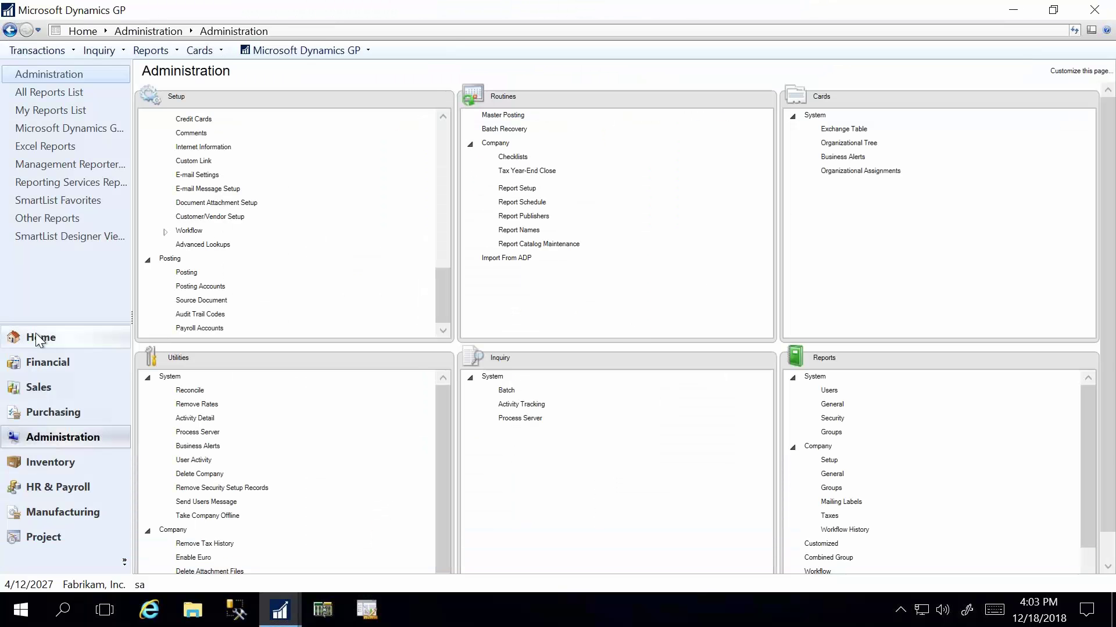
# Step: Open the home page customization and turn off the My Reports section
pyautogui.click(37, 339)
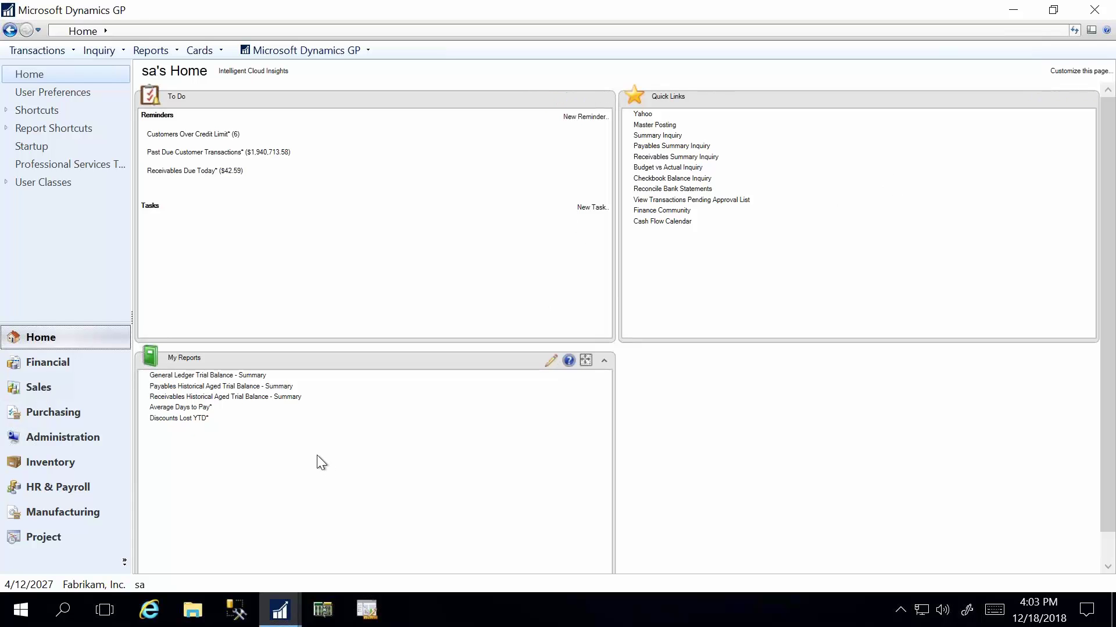
pyautogui.click(1063, 75)
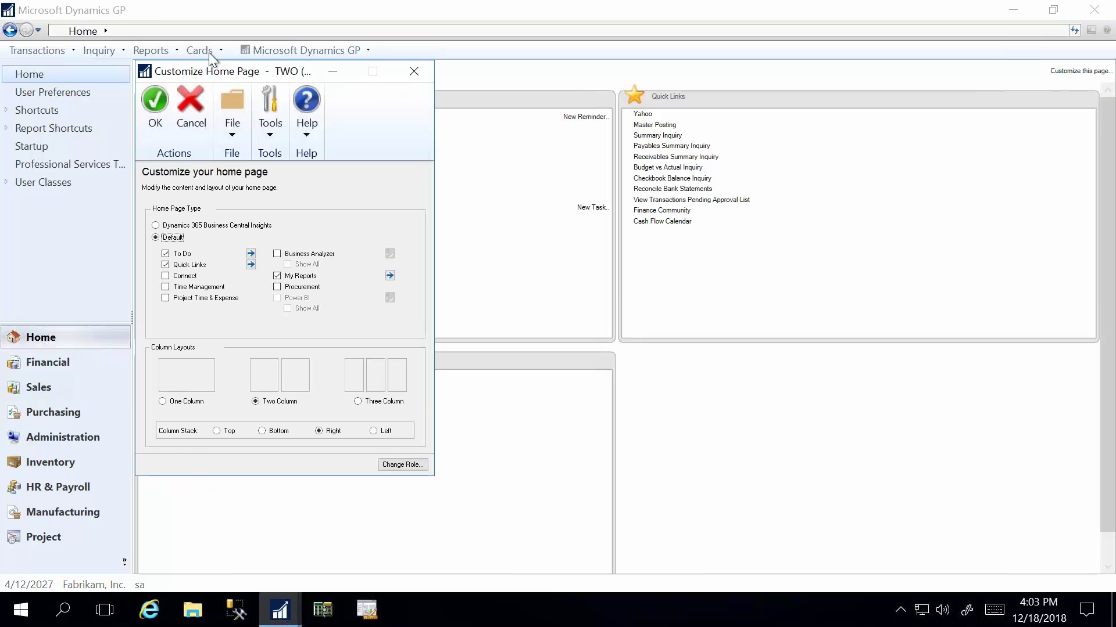
pyautogui.moveTo(261, 75); pyautogui.dragTo(411, 52)
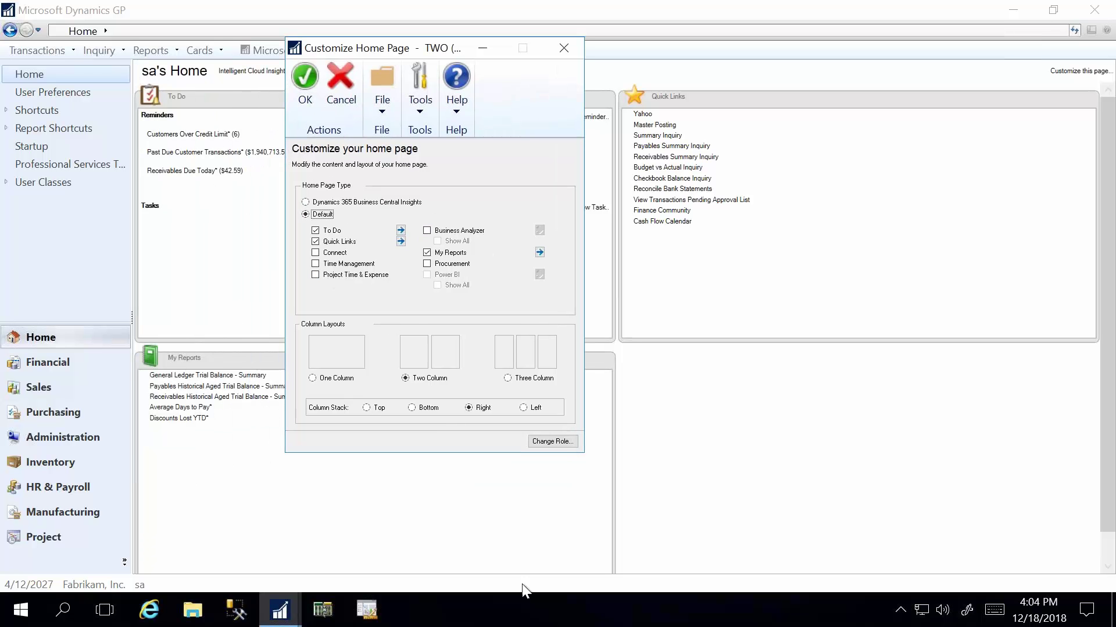
pyautogui.click(435, 253)
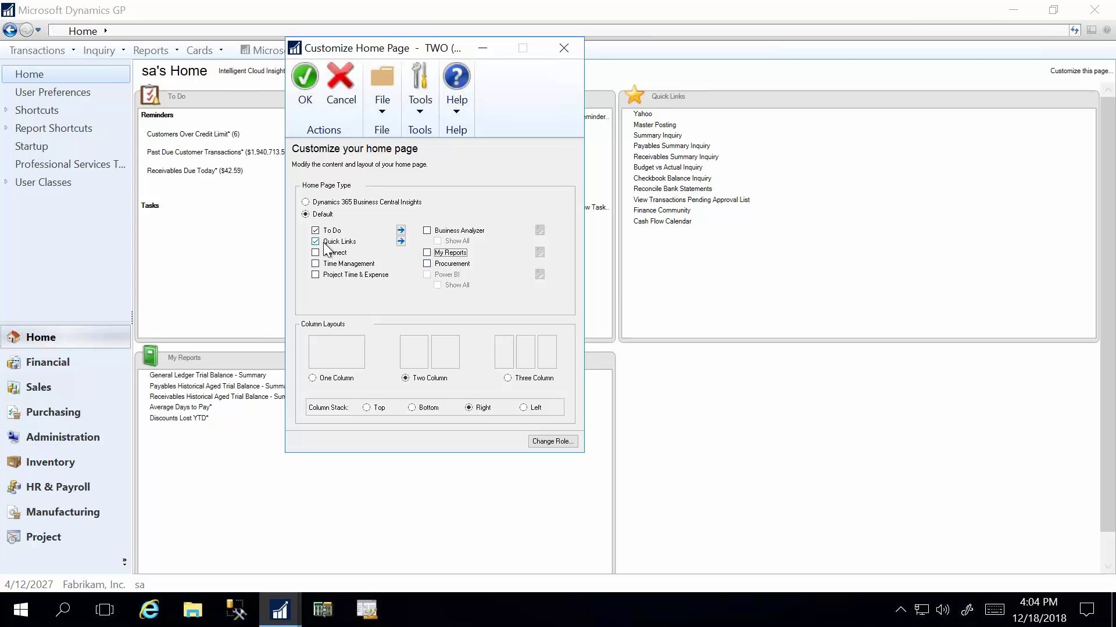
# Step: Add the Financial Summary inquiry window to the home page Quick Links
pyautogui.click(401, 243)
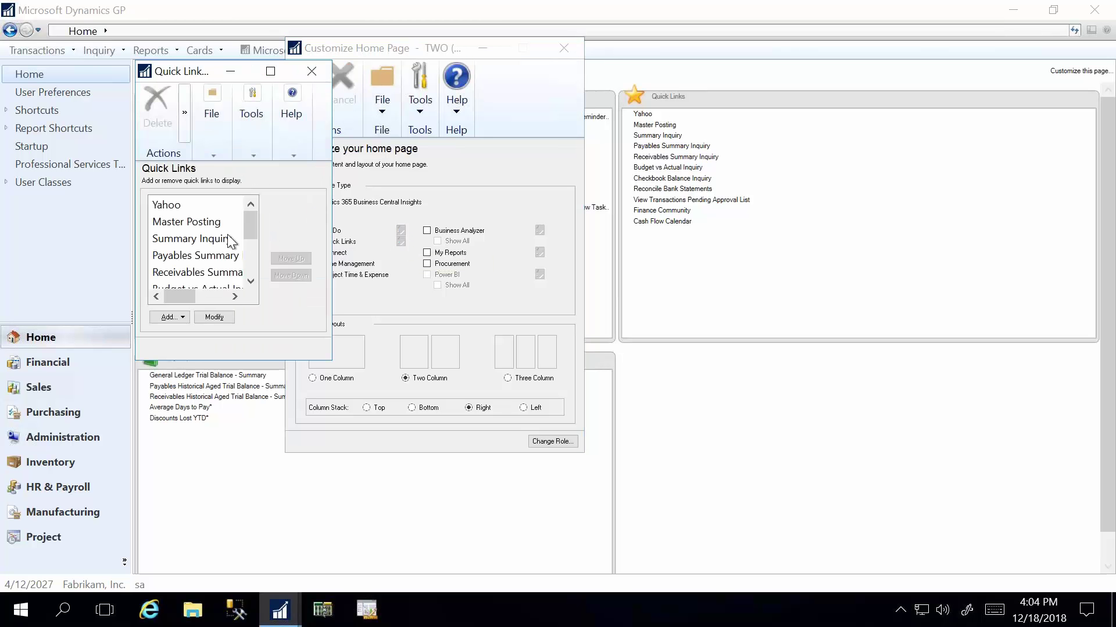
pyautogui.click(189, 244)
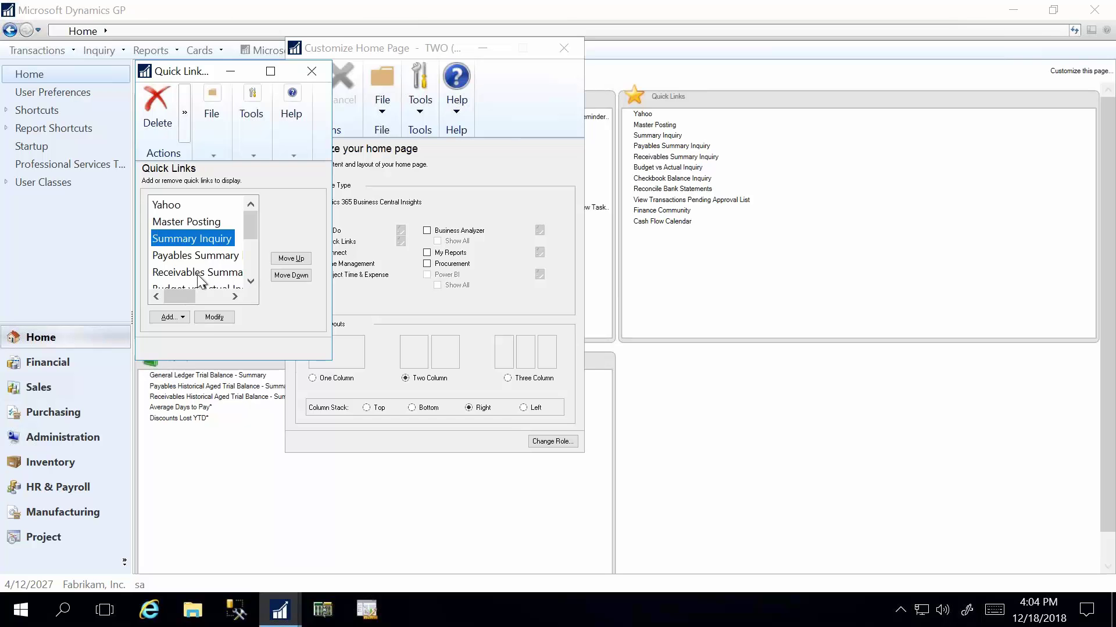
pyautogui.click(176, 317)
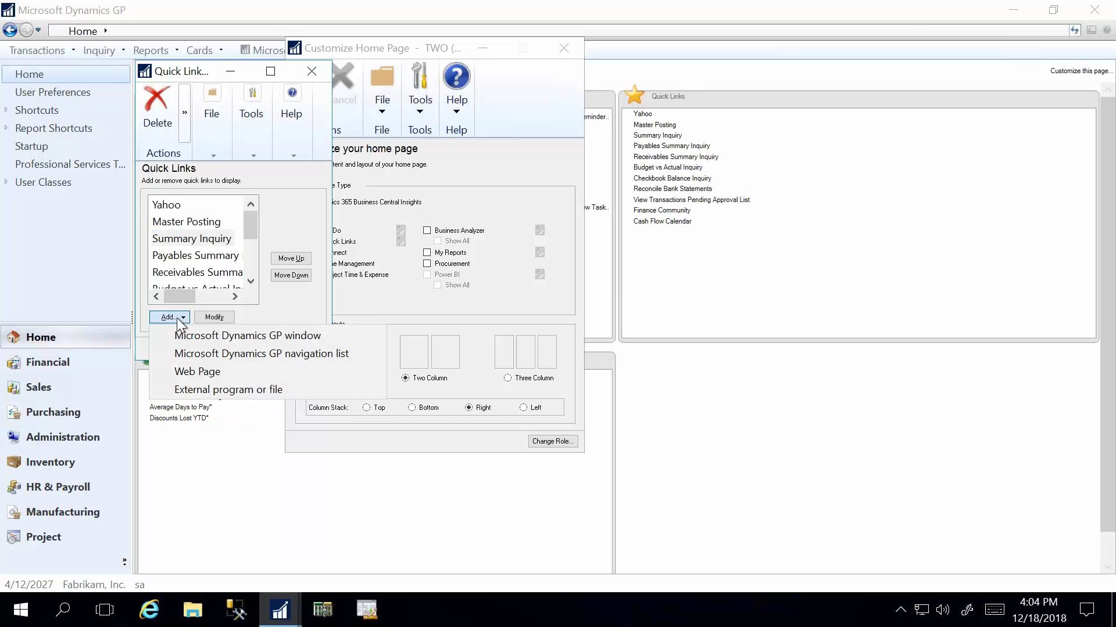
pyautogui.click(230, 335)
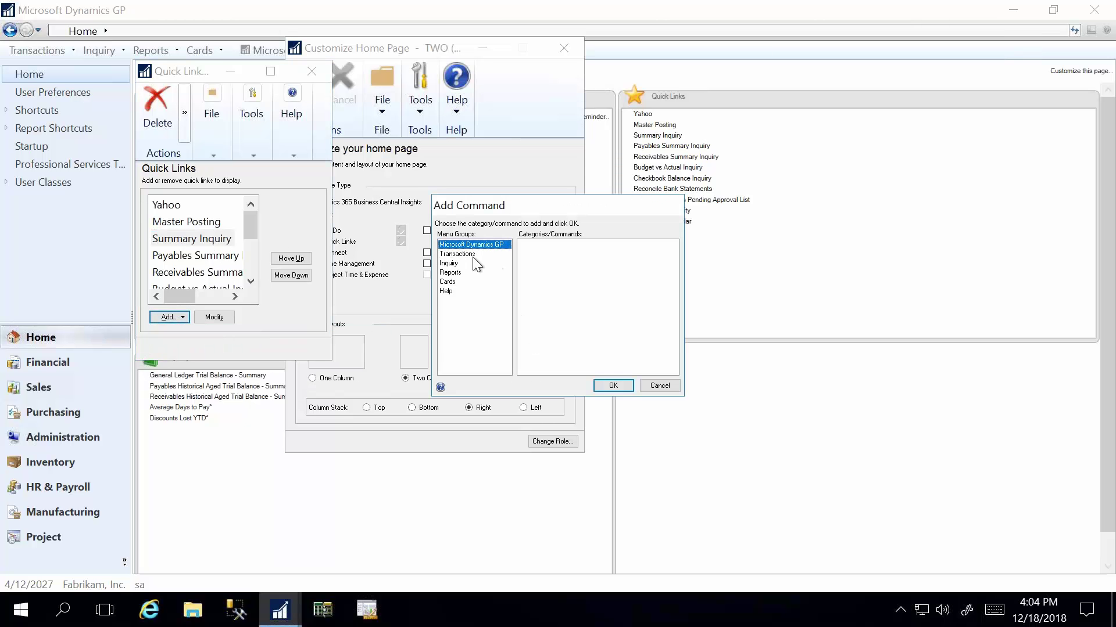
pyautogui.click(451, 254)
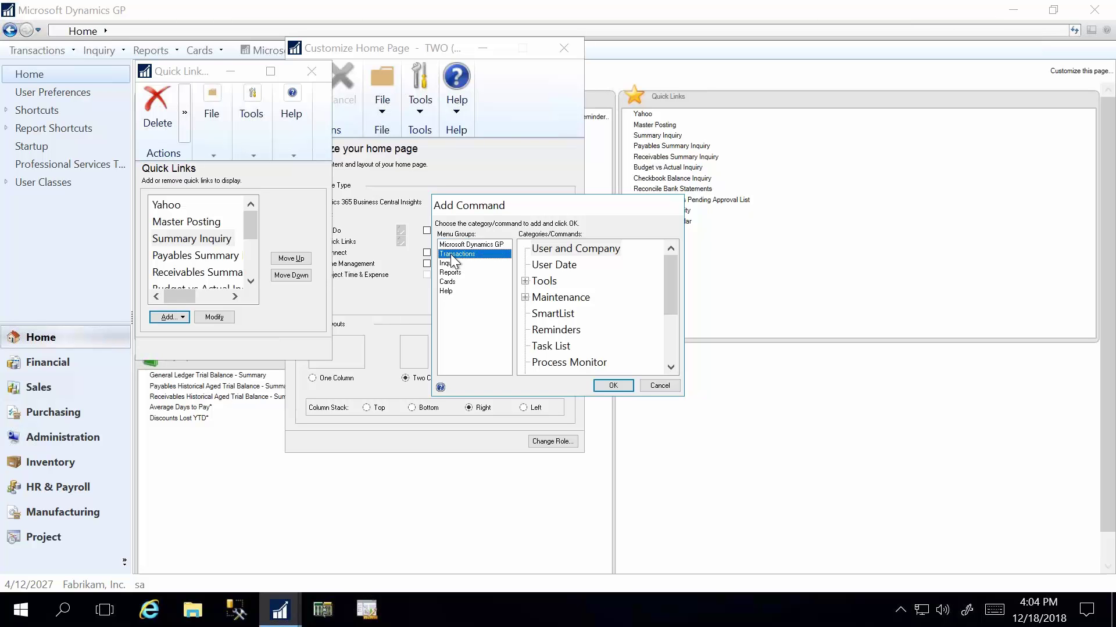
pyautogui.click(449, 264)
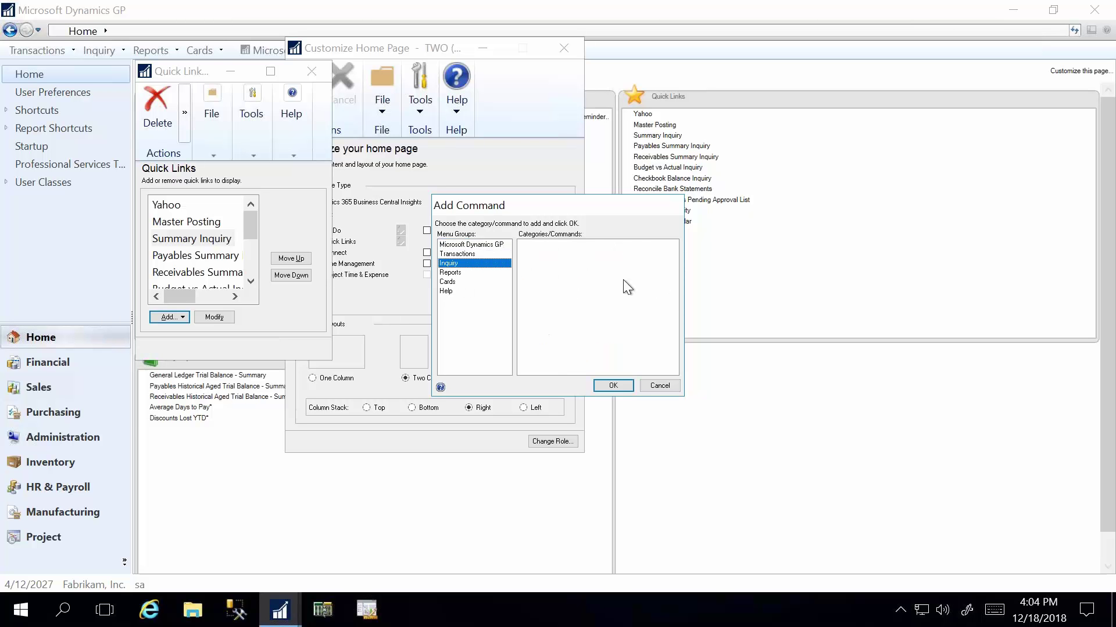
pyautogui.click(525, 264)
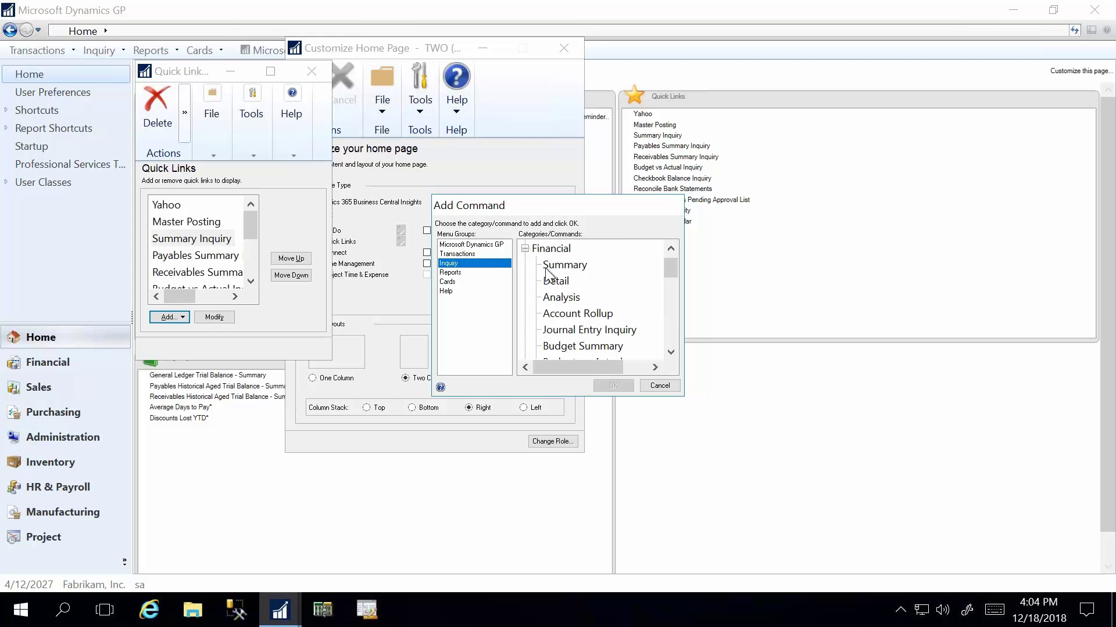
pyautogui.click(549, 267)
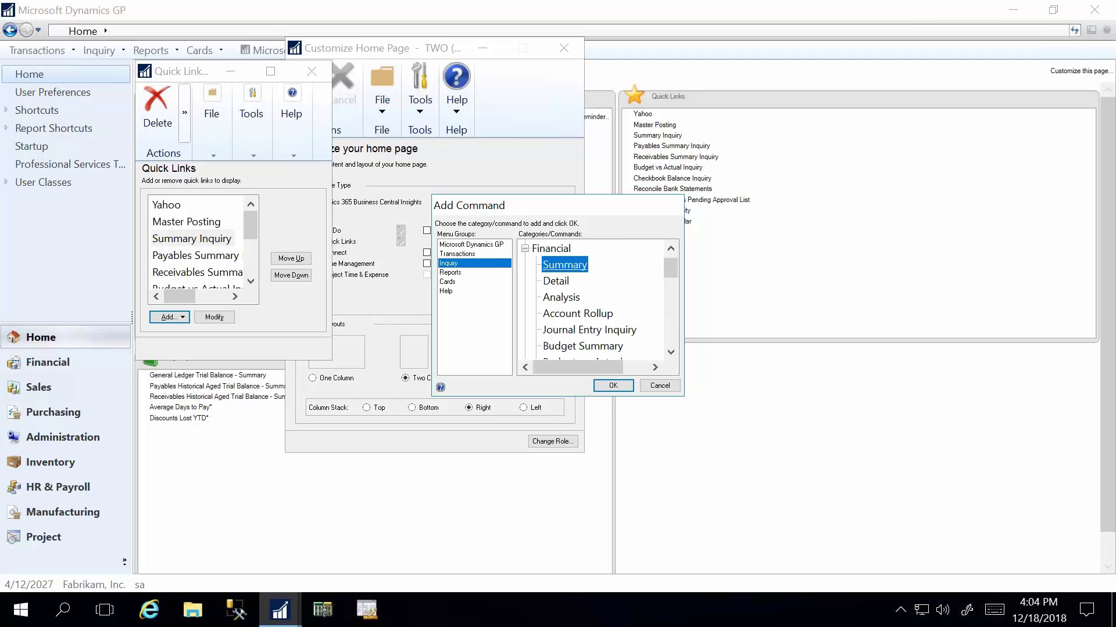
pyautogui.click(605, 391)
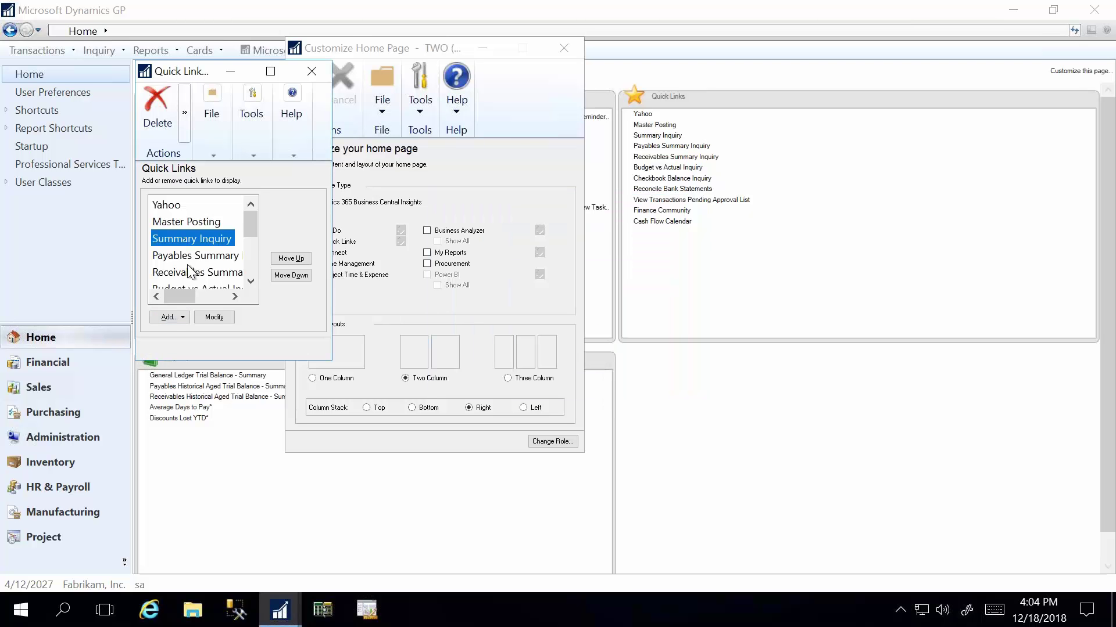
pyautogui.click(169, 317)
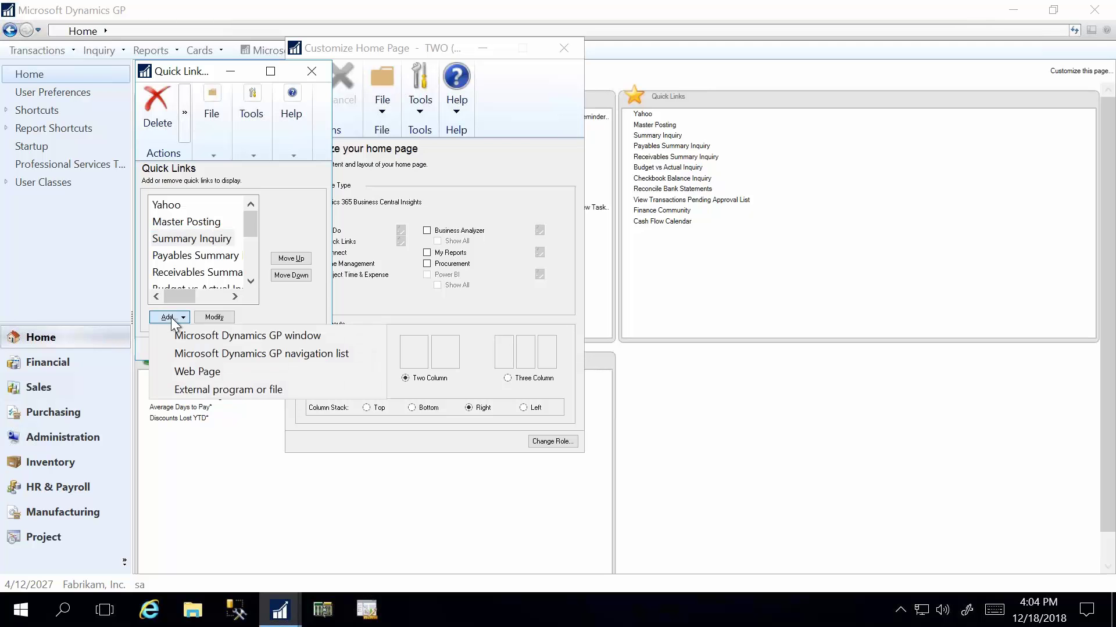
pyautogui.click(188, 372)
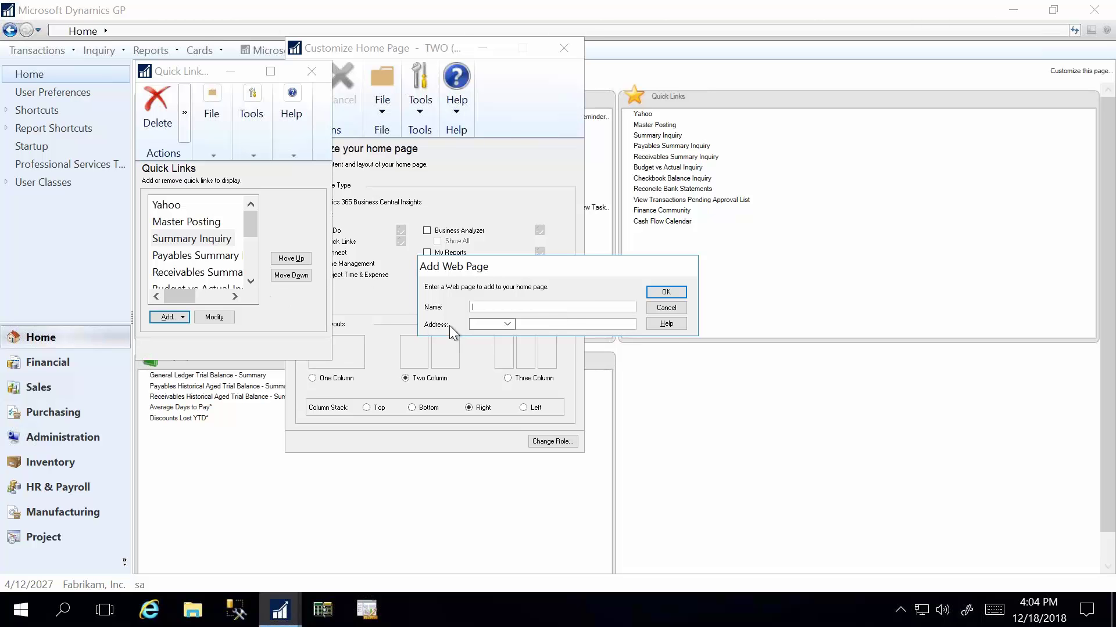
pyautogui.click(667, 325)
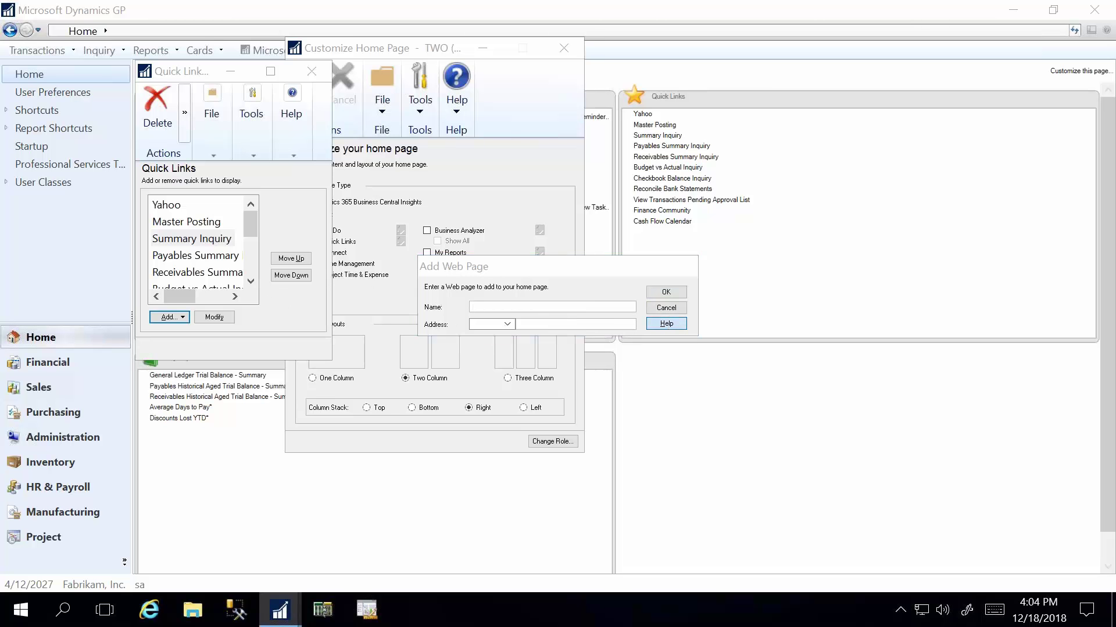
pyautogui.click(572, 12)
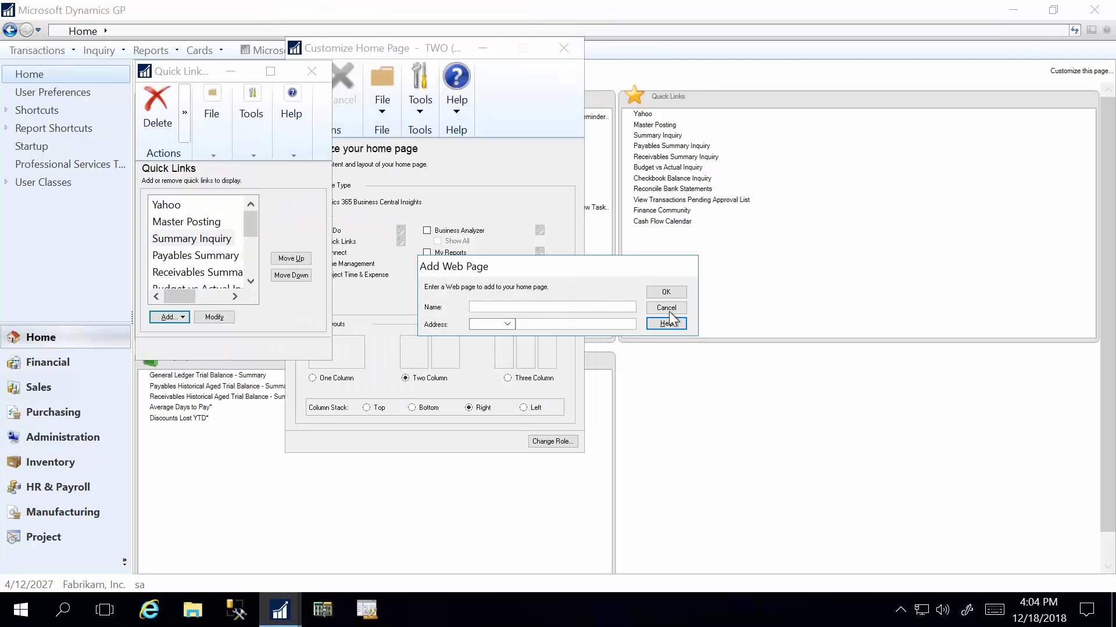
pyautogui.click(666, 307)
# Step: Move the Summary Inquiry link to the top of the Quick Links list and close the Quick Links details
pyautogui.click(158, 207)
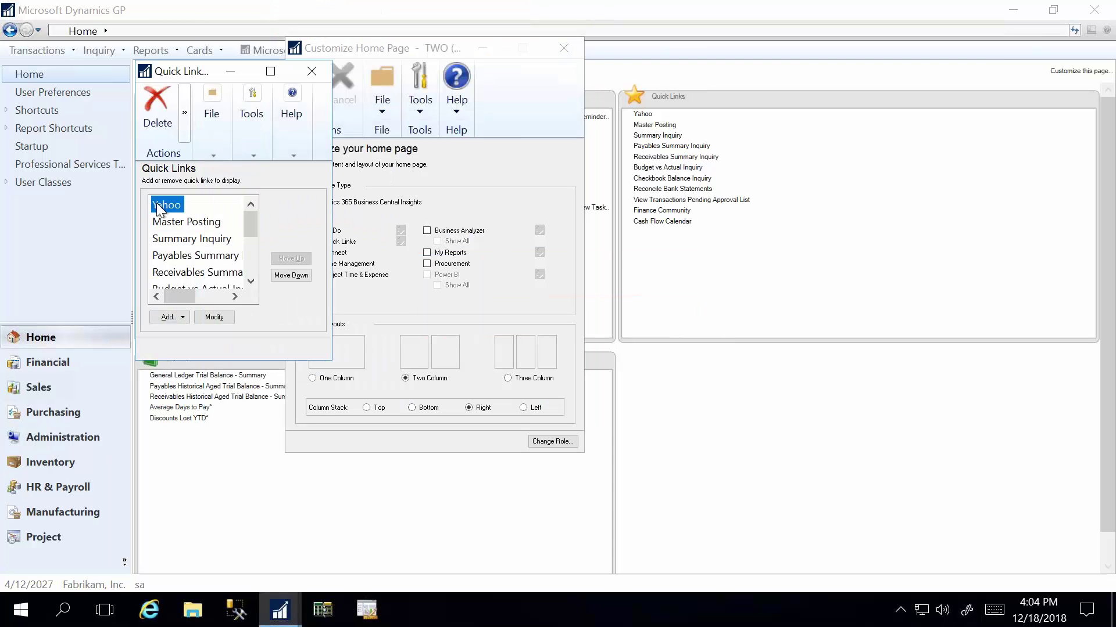
pyautogui.click(219, 241)
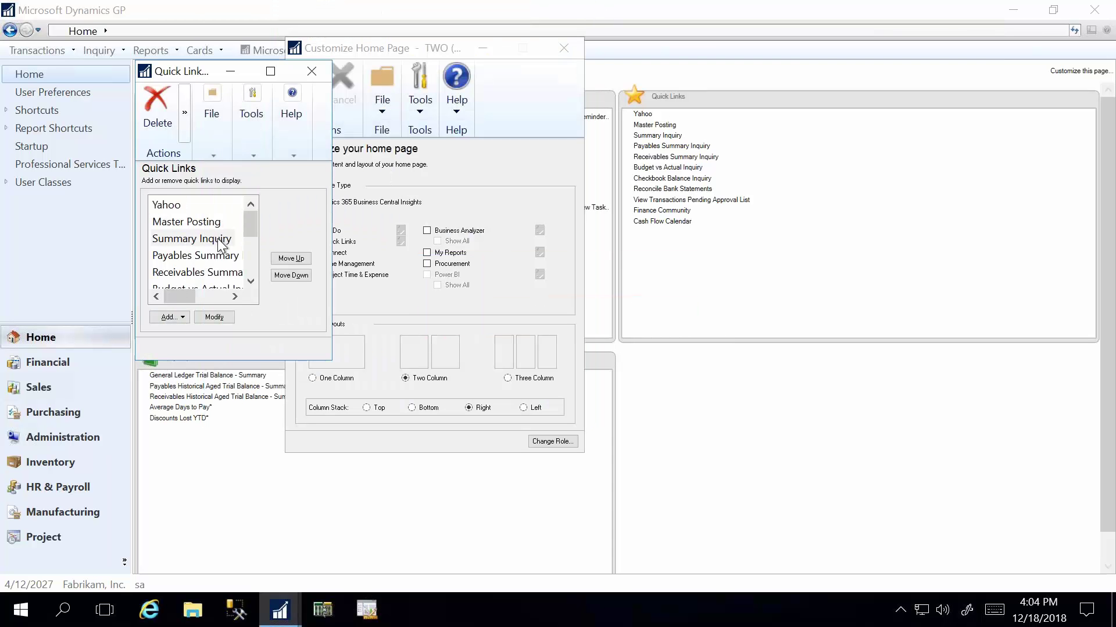
pyautogui.click(302, 255)
pyautogui.click(303, 255)
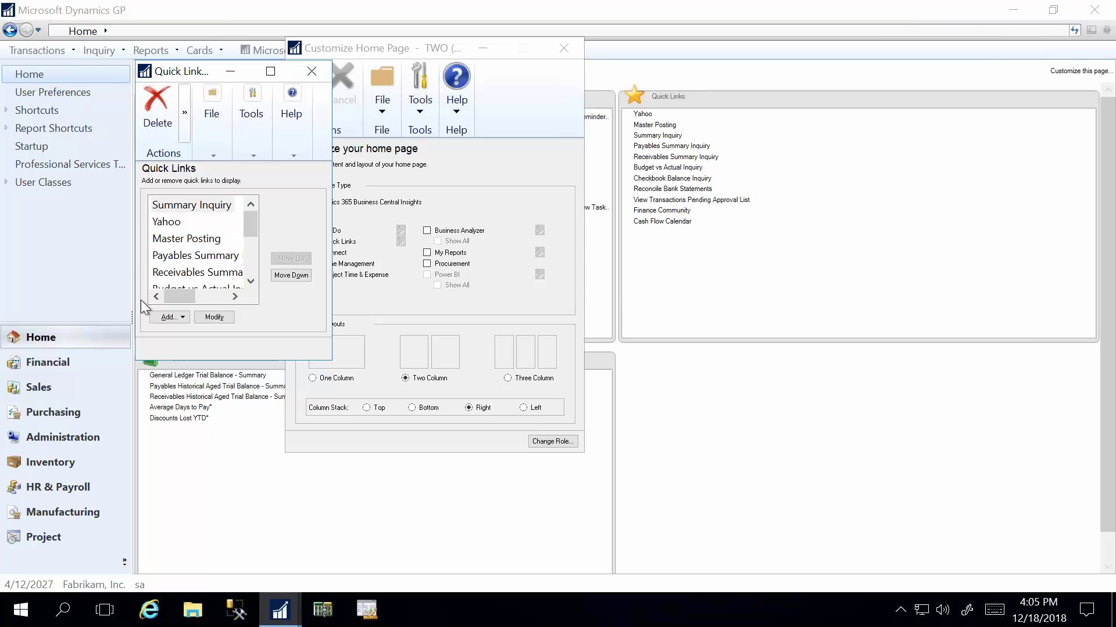
pyautogui.click(168, 318)
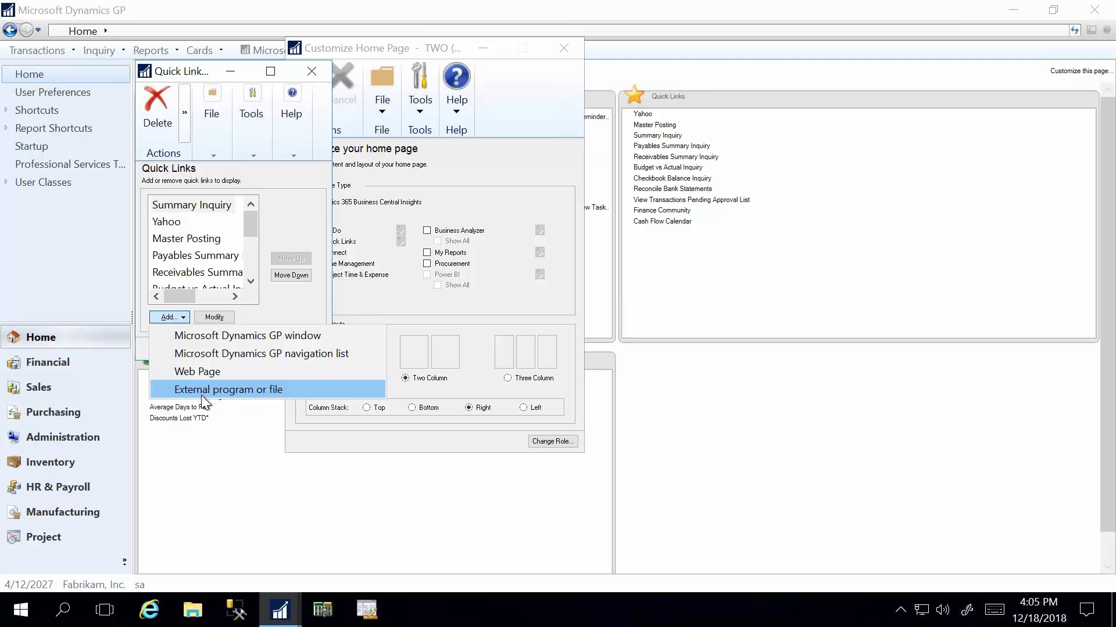
pyautogui.click(184, 116)
pyautogui.click(184, 117)
pyautogui.click(220, 158)
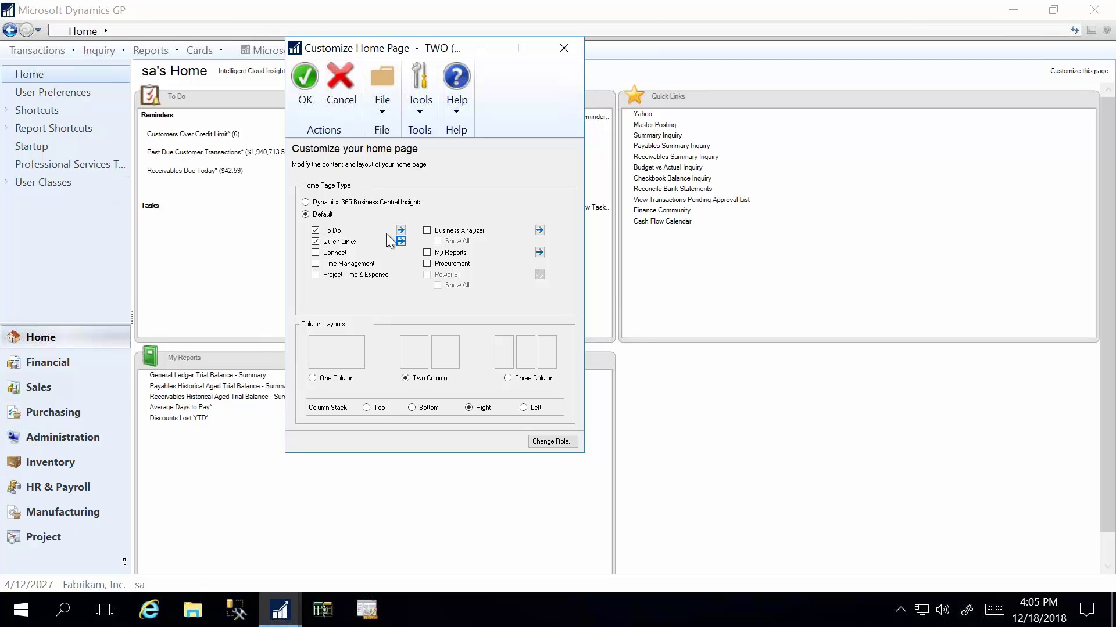
# Step: Save the home page customization and test the Summary Inquiry and Yahoo quick links, closing each opened window
pyautogui.click(311, 88)
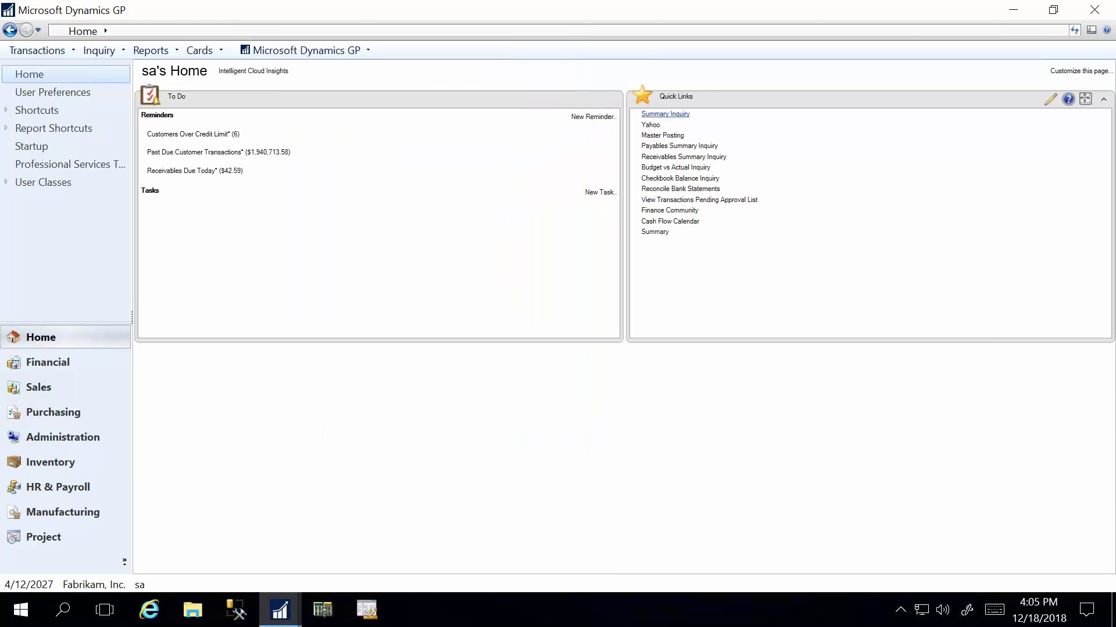
pyautogui.click(666, 114)
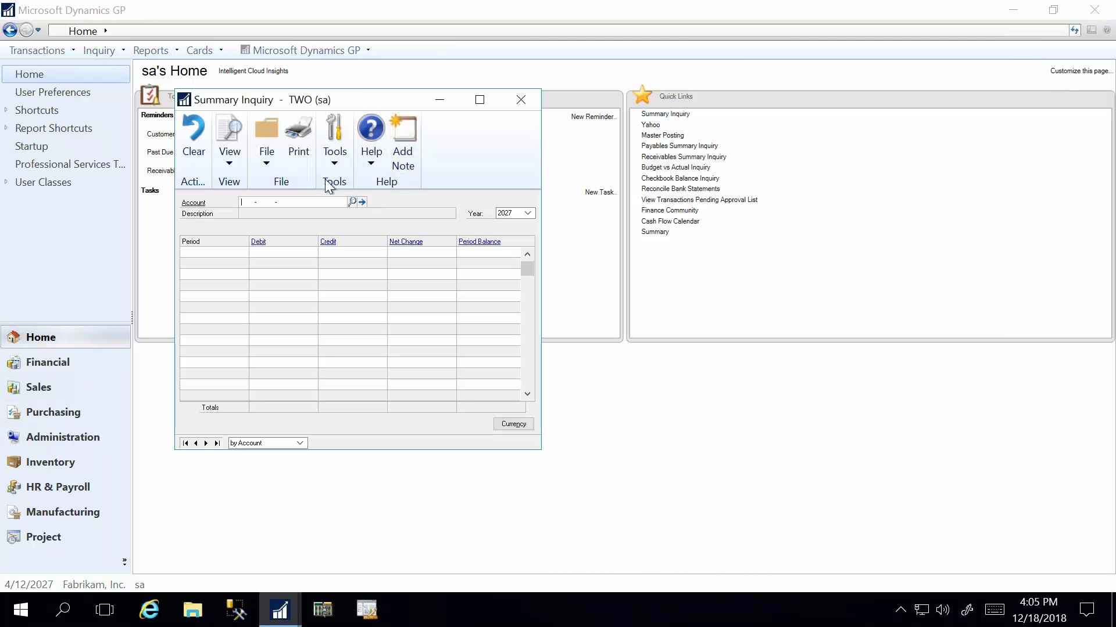
pyautogui.click(521, 100)
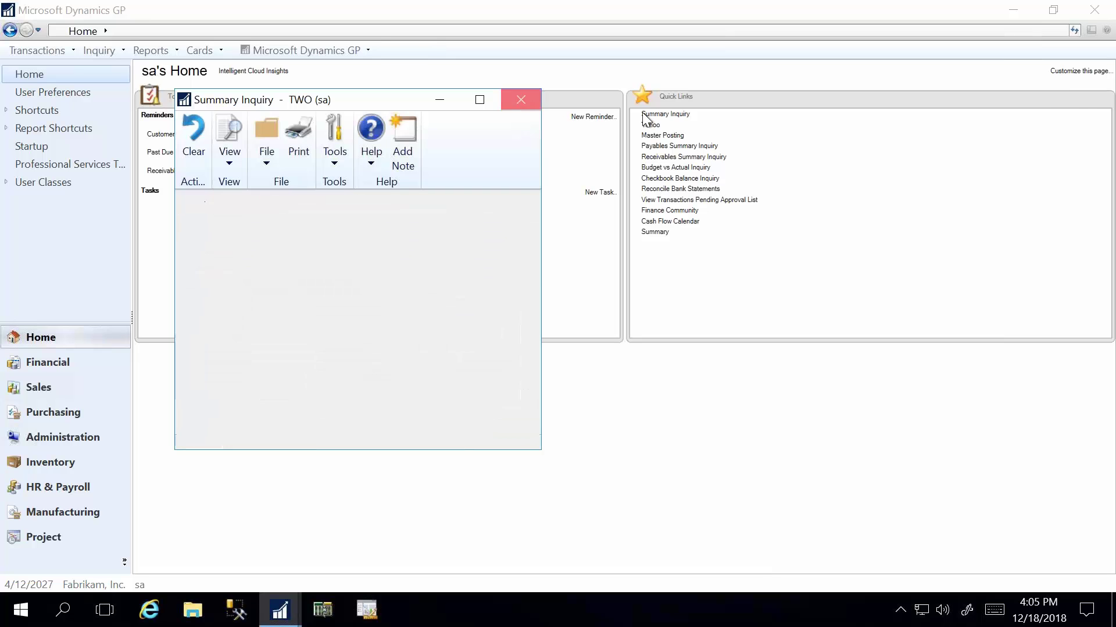
pyautogui.click(650, 125)
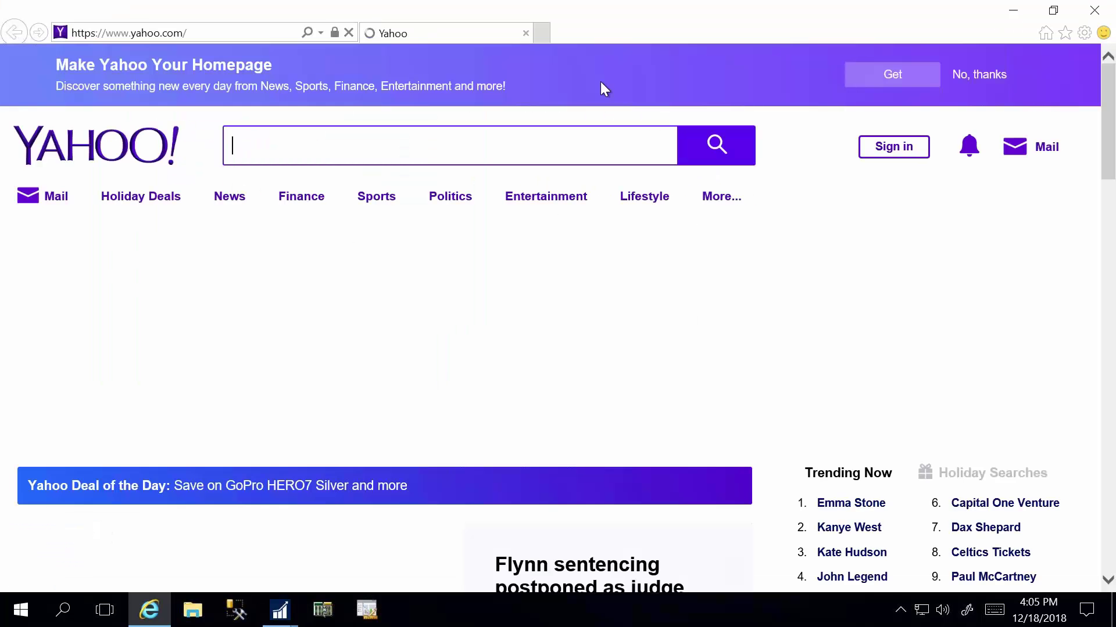
pyautogui.click(1098, 7)
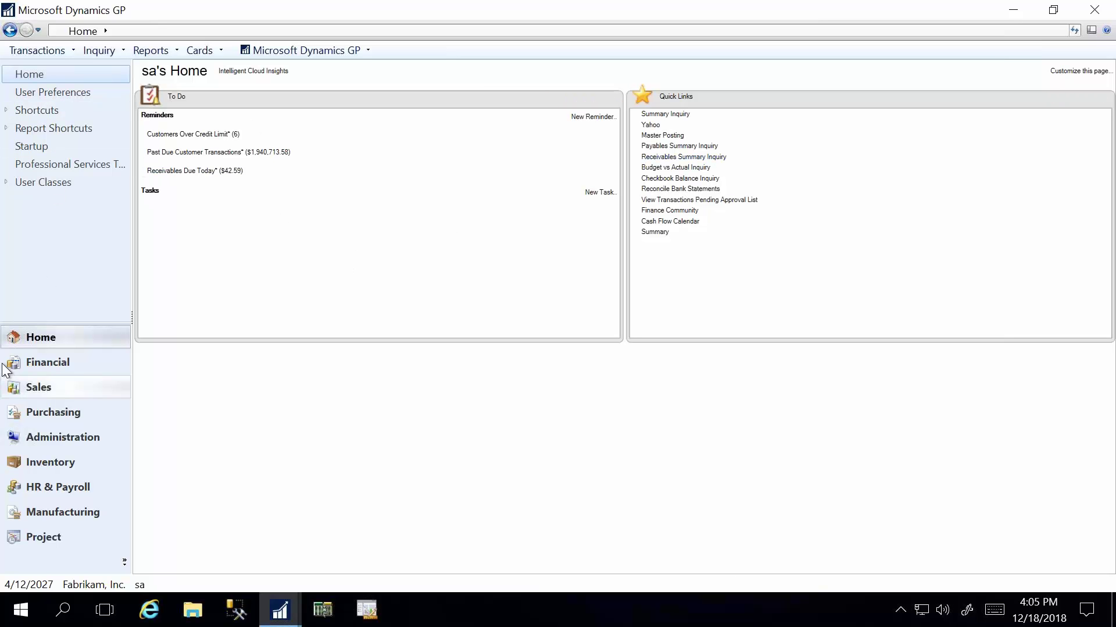
# Step: Open User Preferences and review the Window Command Display and Default Sales Doc. Type options, keeping Action Pane and Quote selected
pyautogui.click(33, 93)
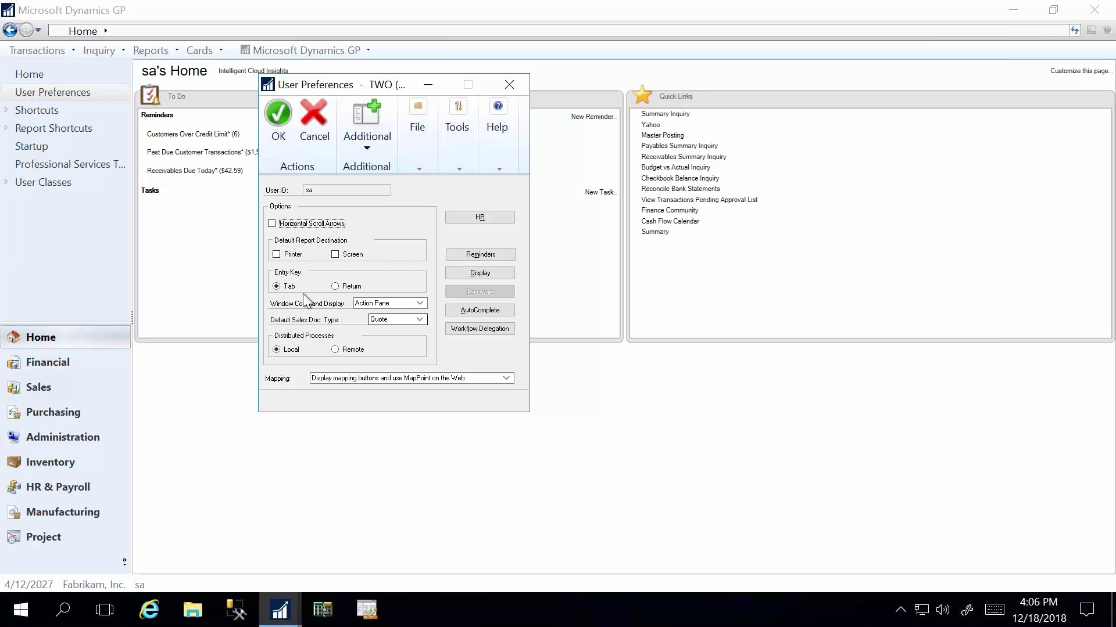
pyautogui.click(388, 304)
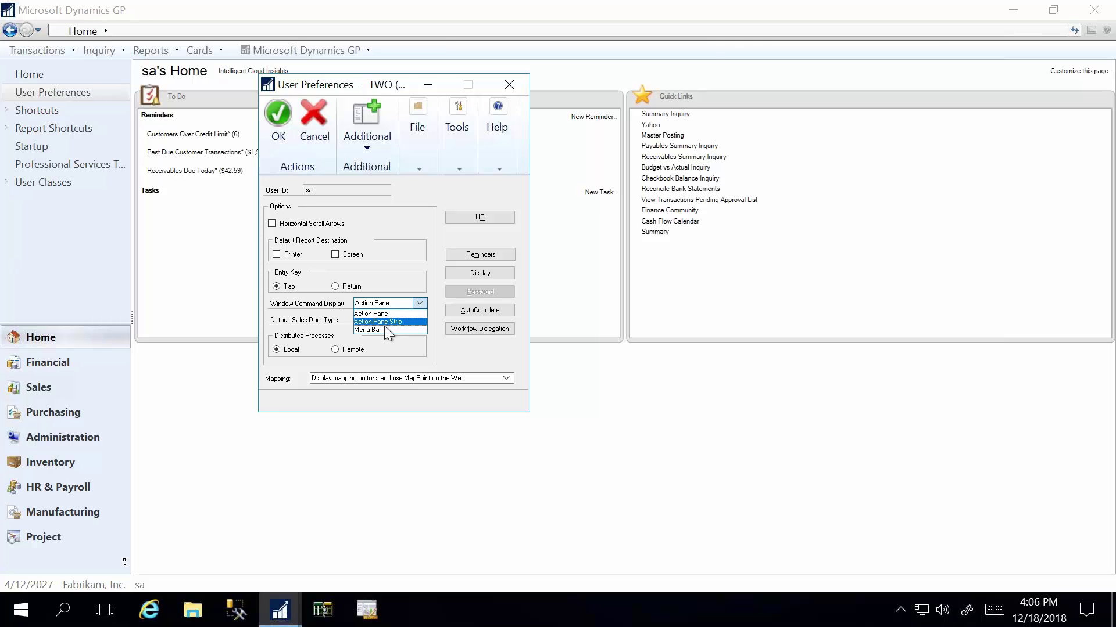
pyautogui.click(389, 309)
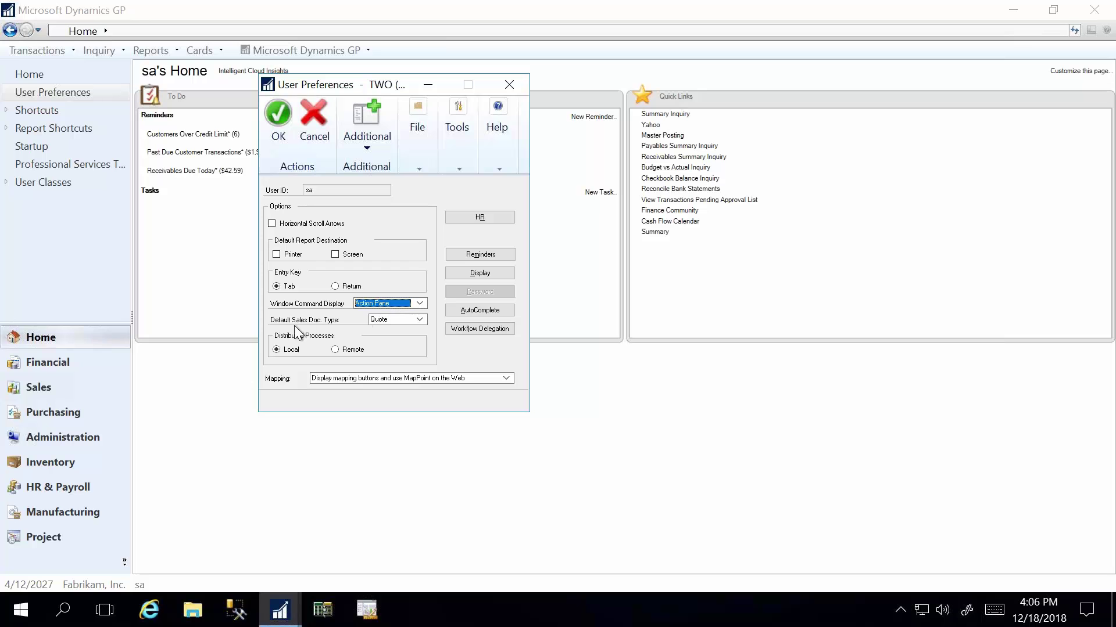
pyautogui.click(389, 318)
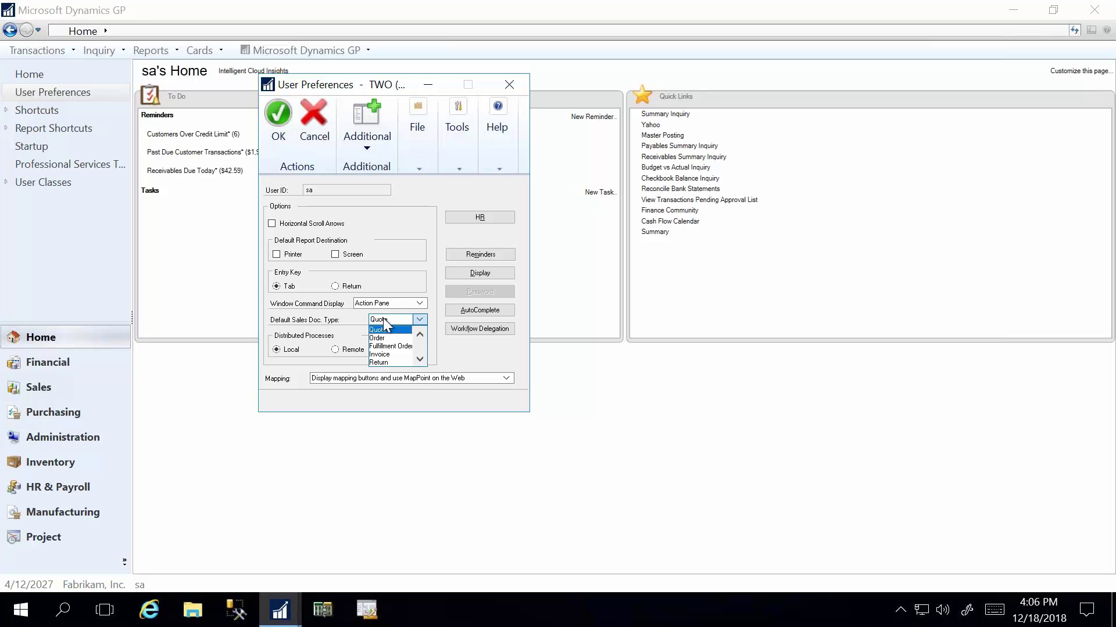
pyautogui.click(385, 318)
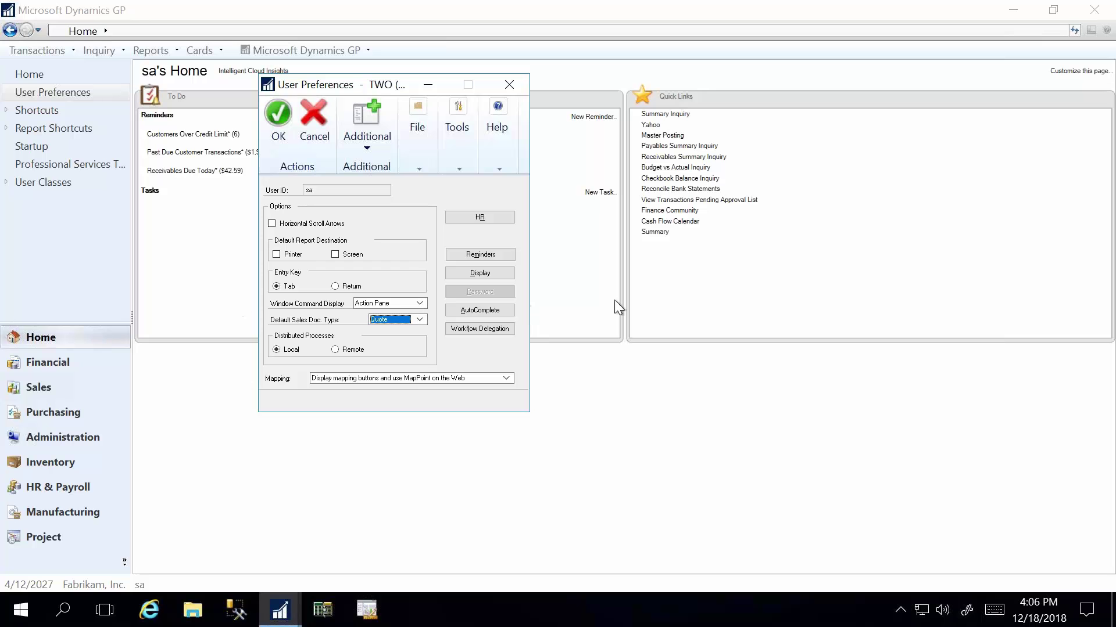
pyautogui.click(385, 318)
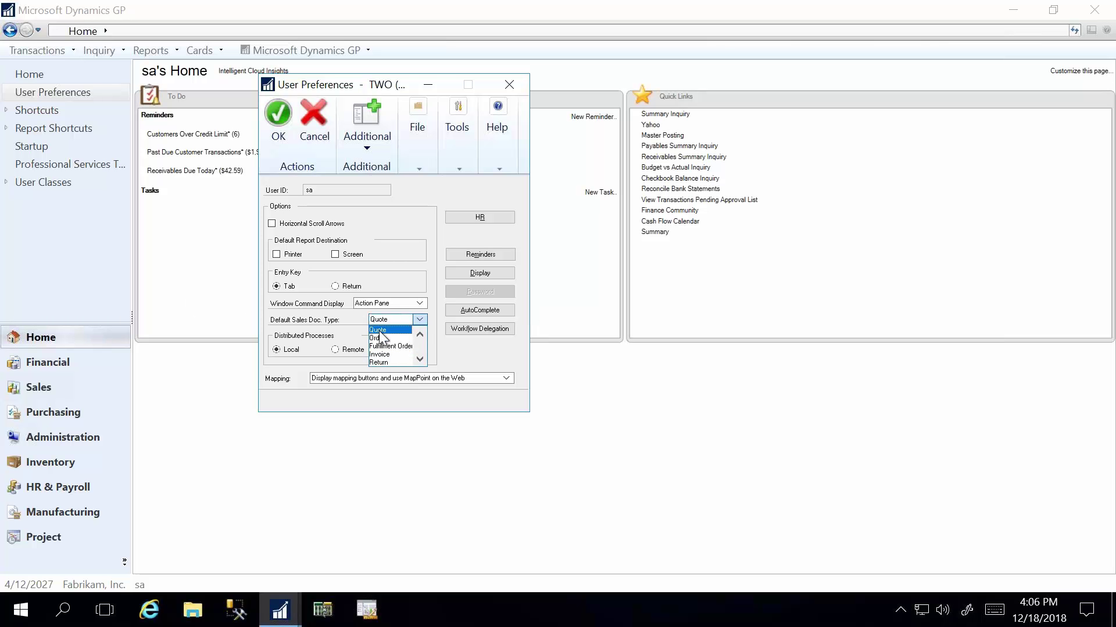
pyautogui.click(379, 331)
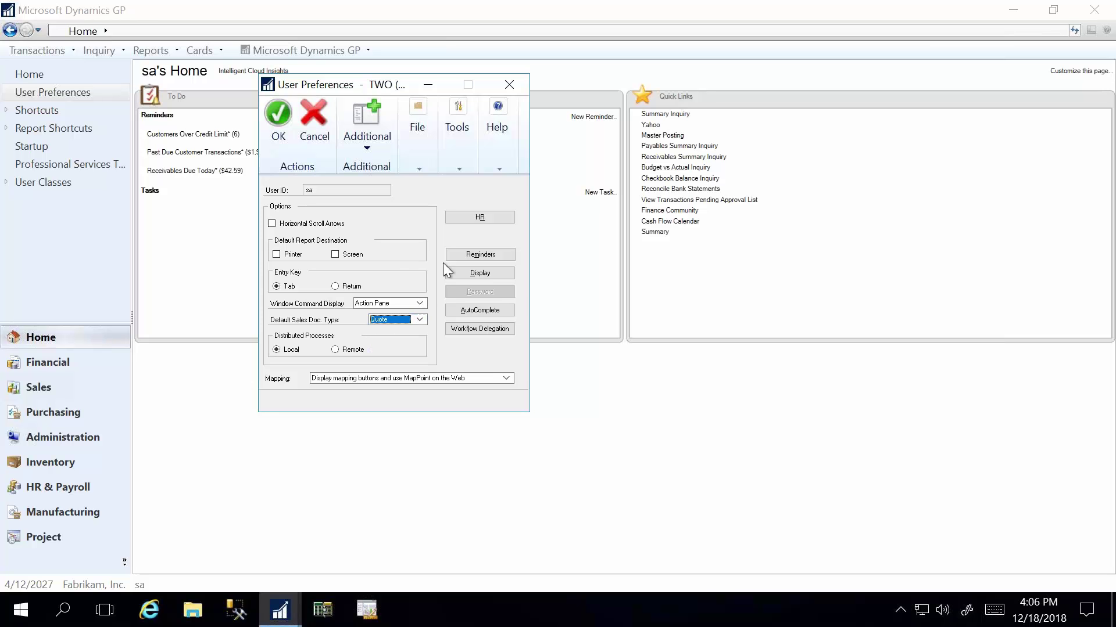
# Step: In the user display preferences, set required fields to Red with Bold font style, keep link fields Blue, and apply and save the changes
pyautogui.click(488, 276)
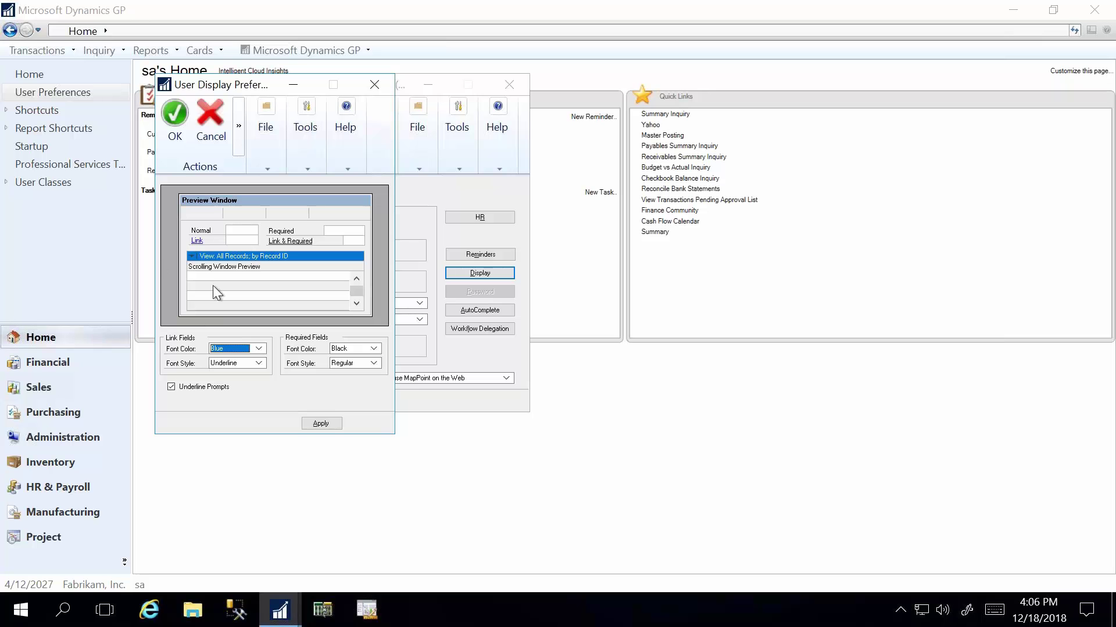
pyautogui.click(238, 349)
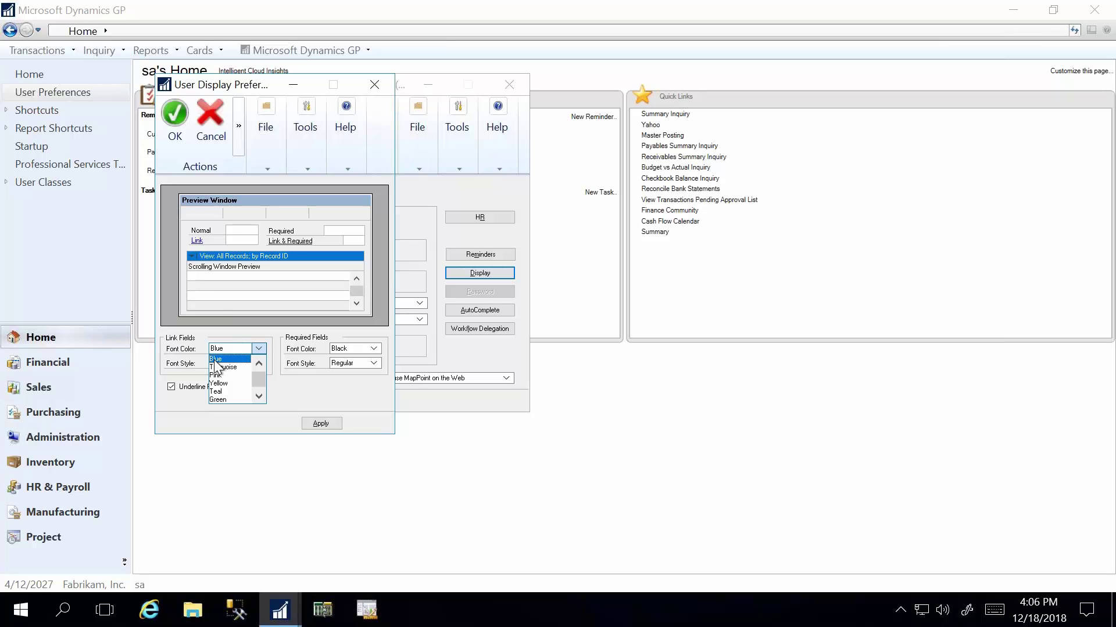
pyautogui.click(215, 358)
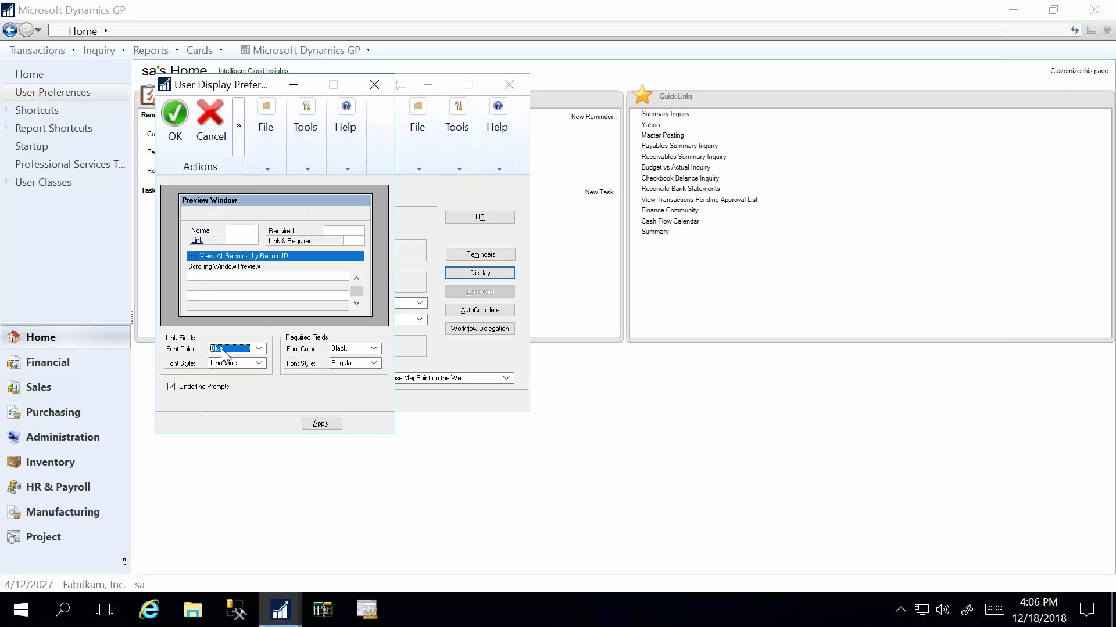
pyautogui.click(347, 348)
pyautogui.click(347, 365)
pyautogui.click(357, 364)
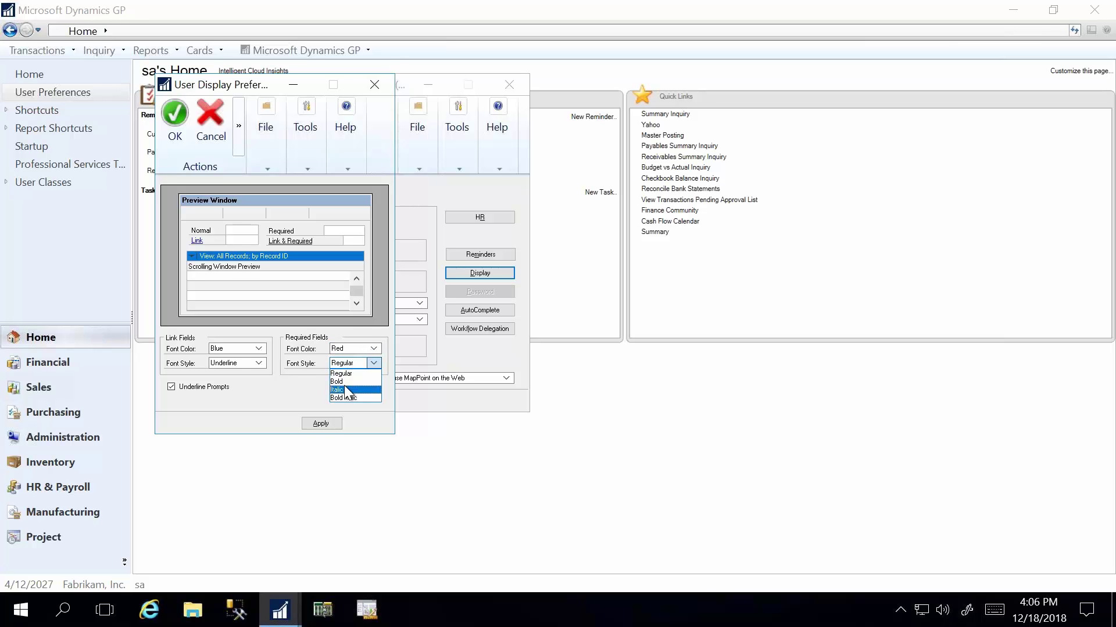
pyautogui.click(340, 381)
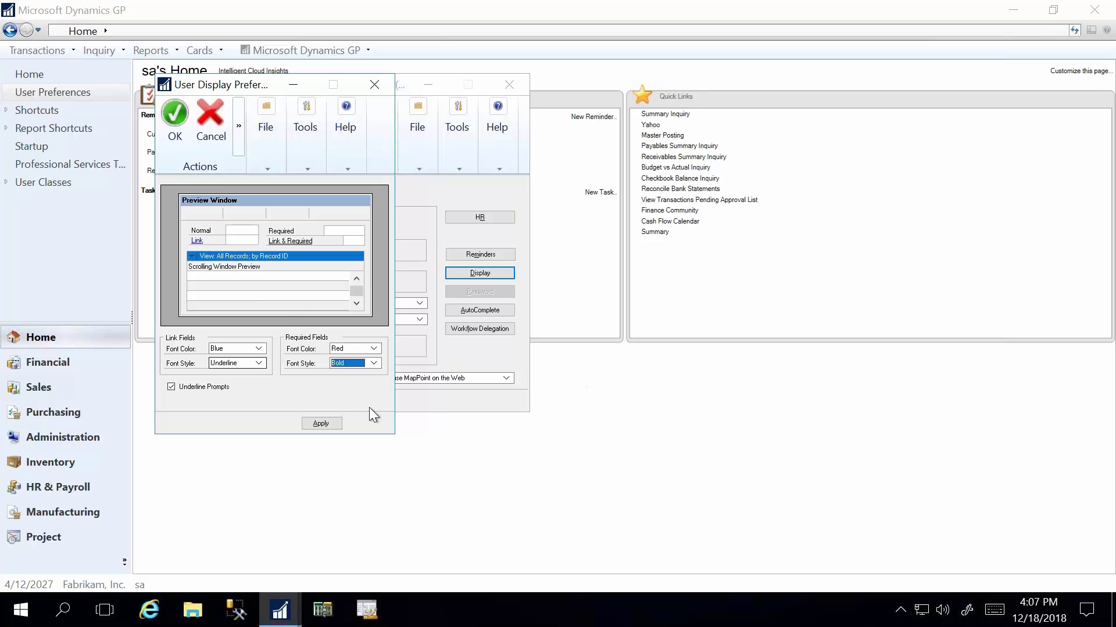
pyautogui.click(321, 427)
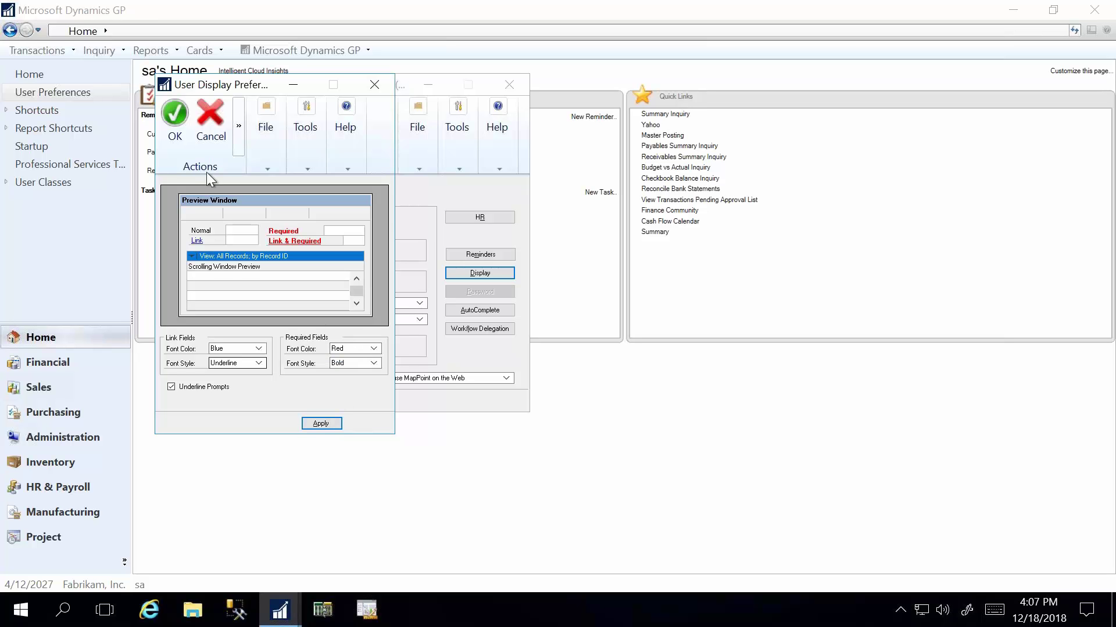
pyautogui.click(185, 107)
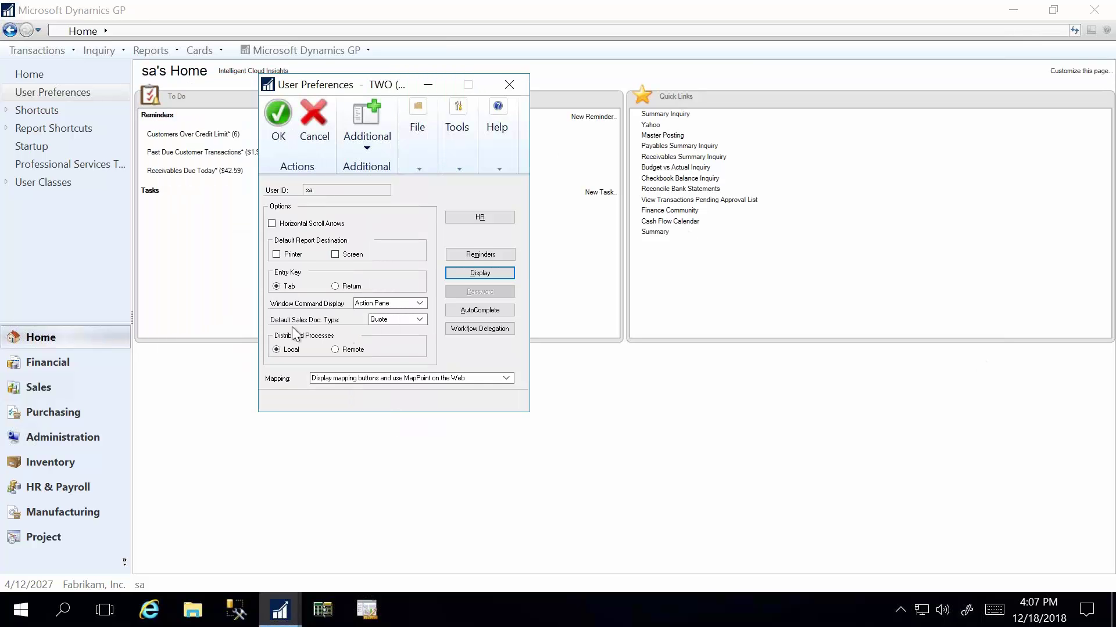